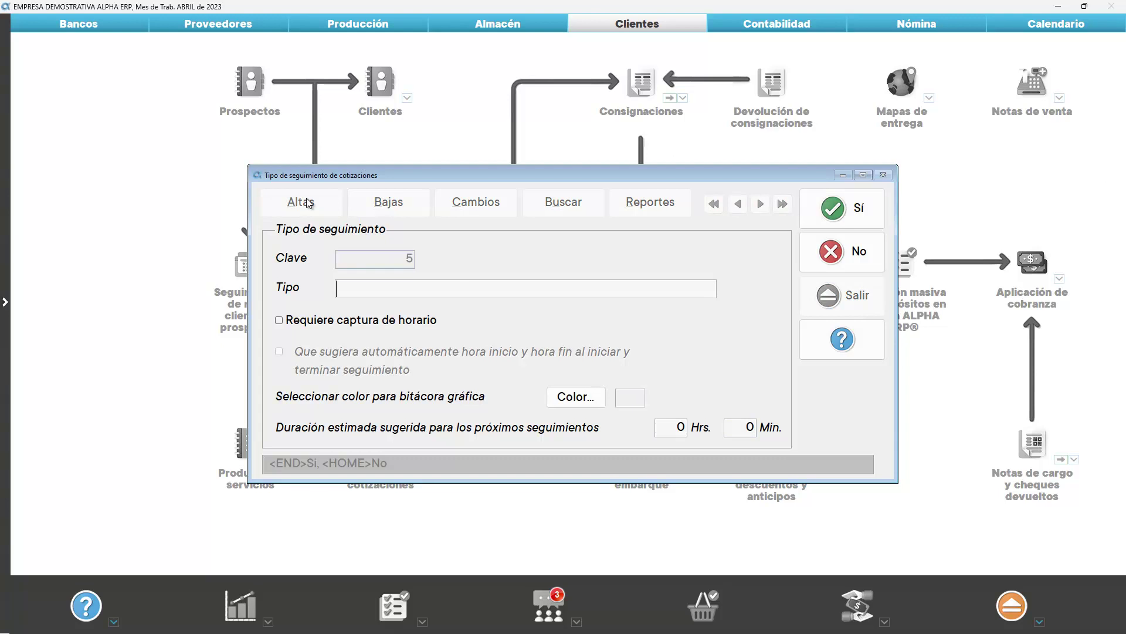
Save follow-up type 5 'VISITAS FORÁNEAS' requiring time capture, with red as its log colour
type("VISITAS FORÁNEAS")
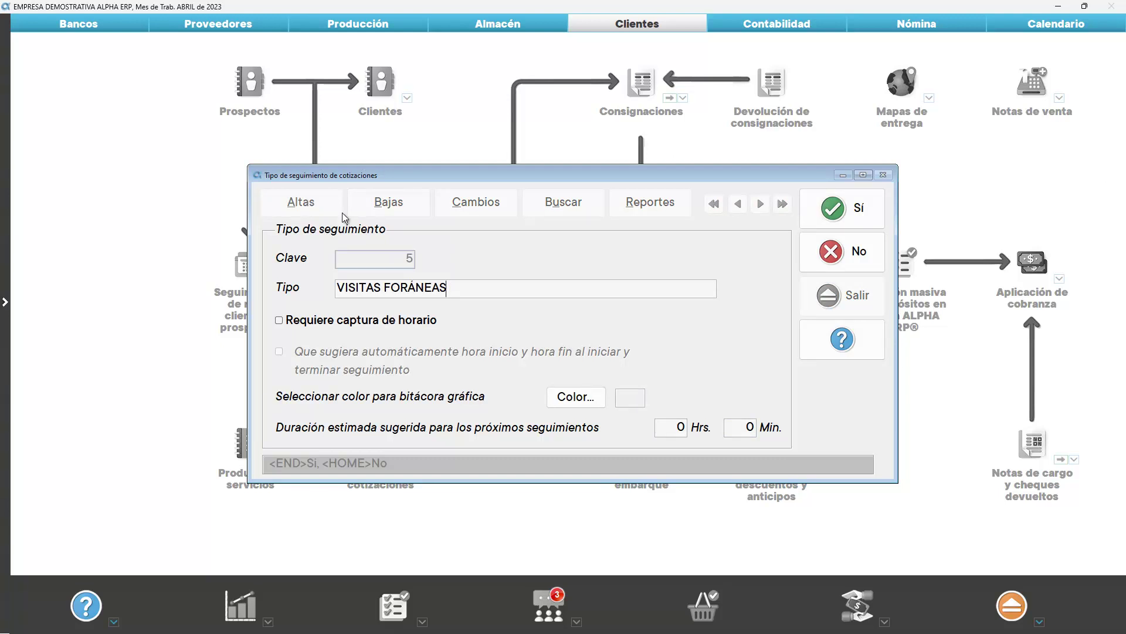
left_click(394, 320)
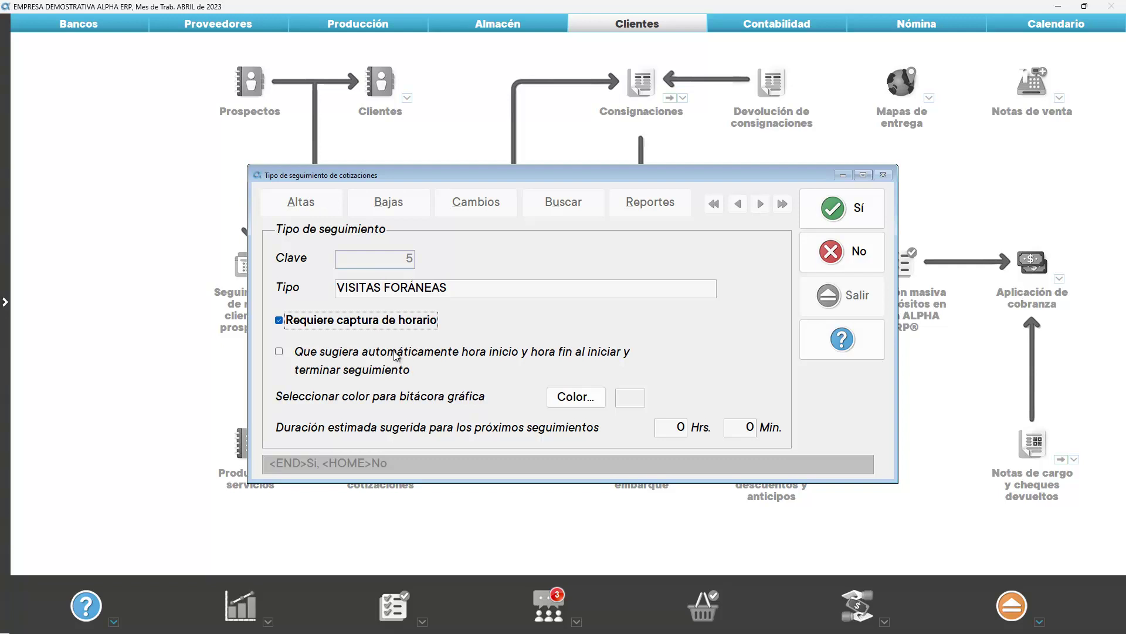
left_click(278, 353)
left_click(279, 352)
left_click(563, 401)
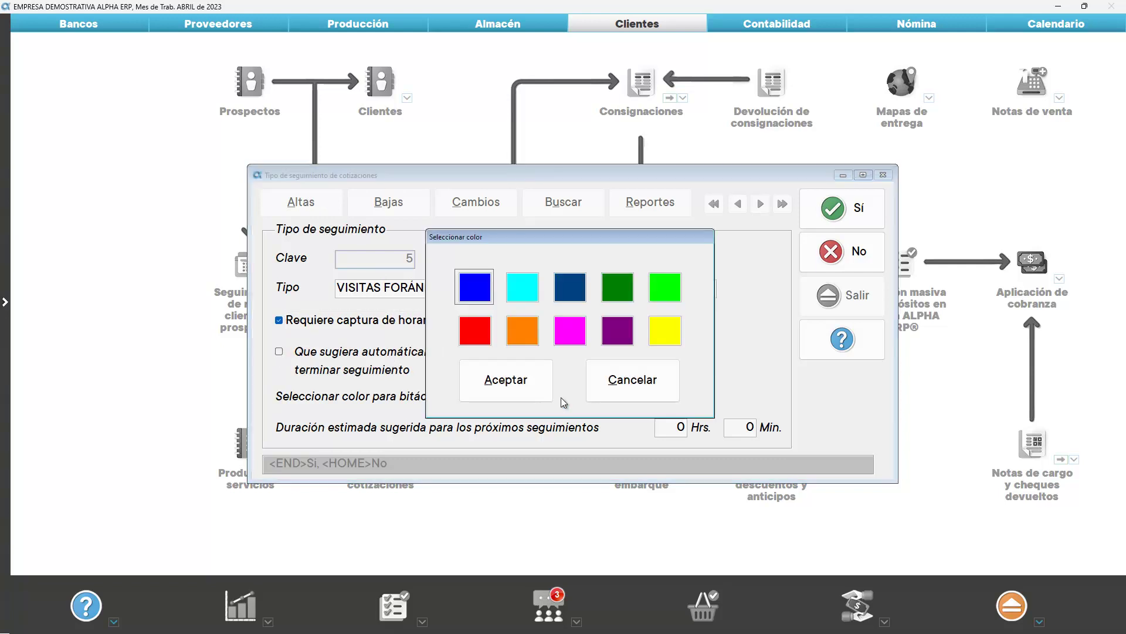
left_click(474, 332)
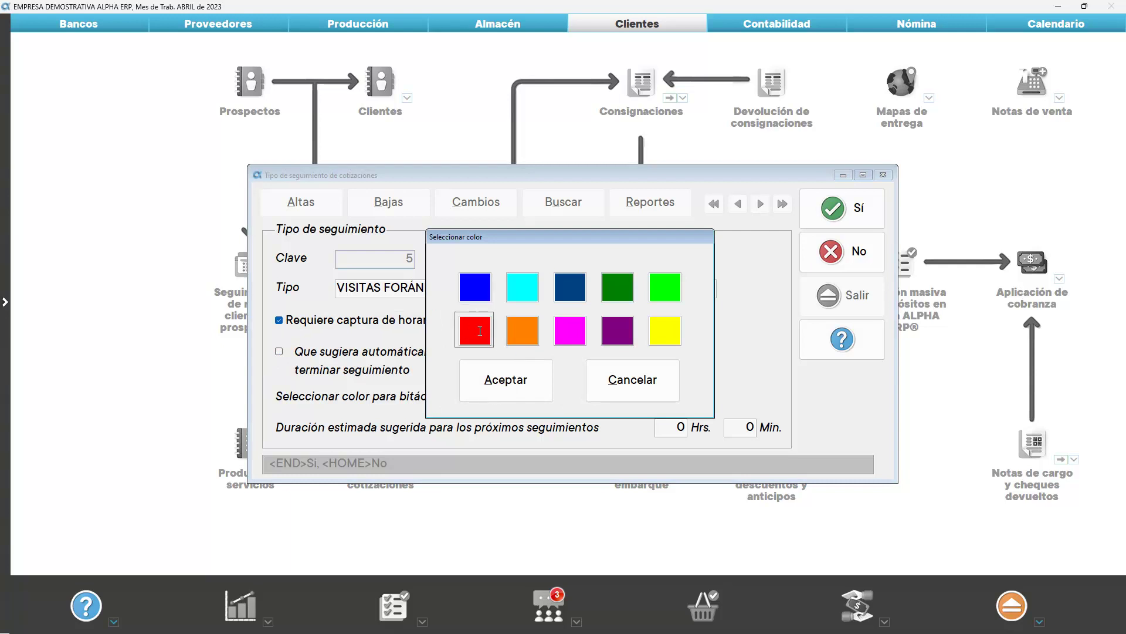
left_click(506, 381)
key("Tab")
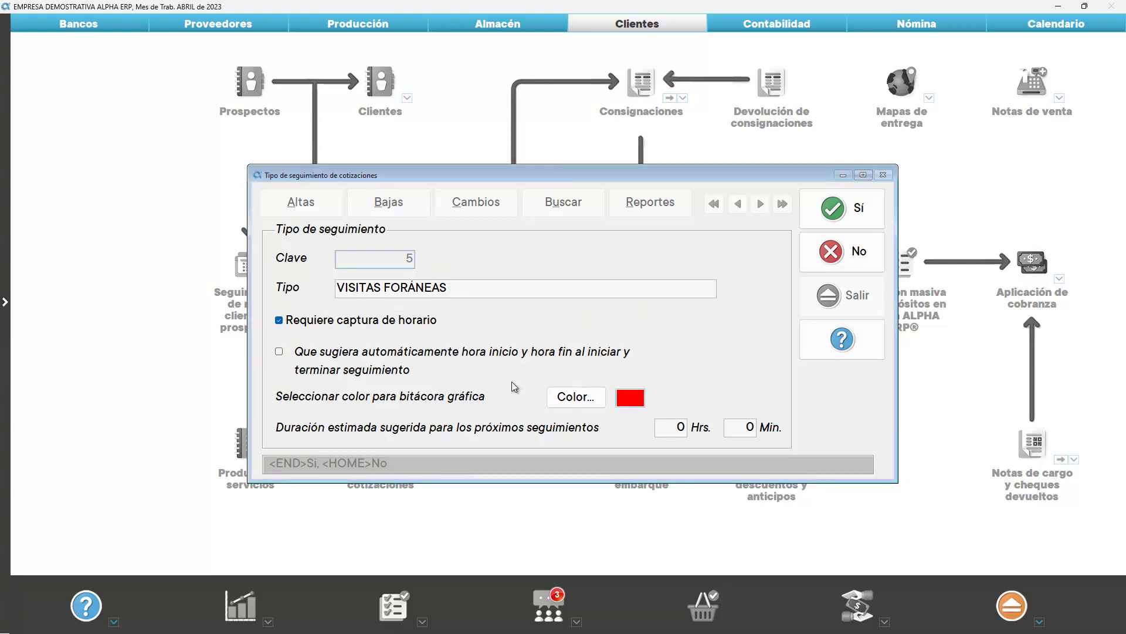
left_click(500, 295)
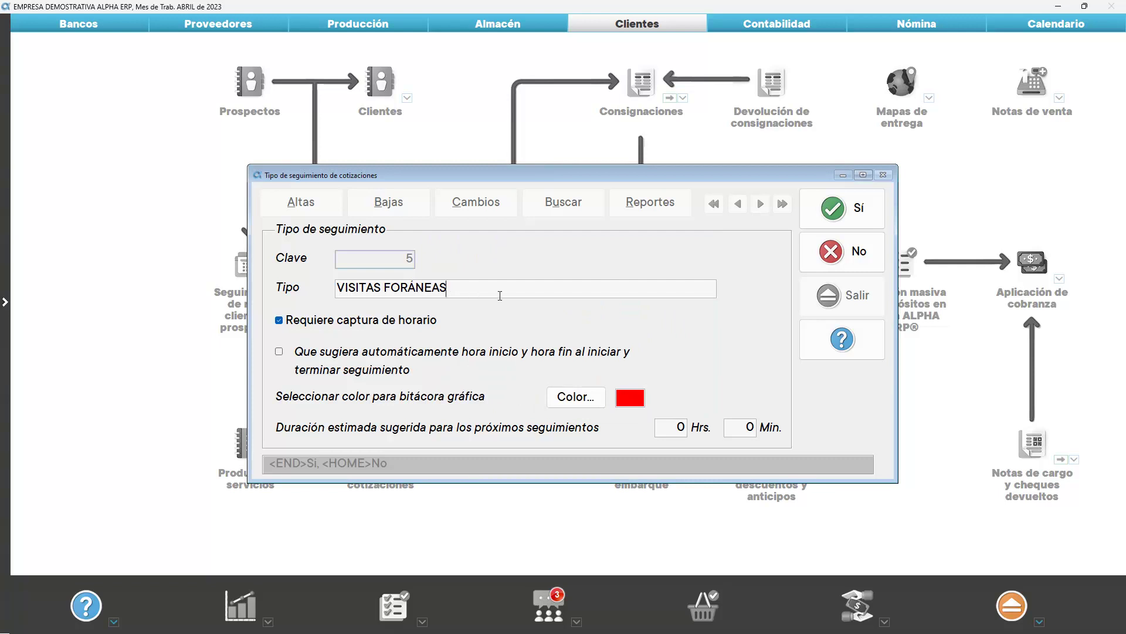
left_click(821, 208)
Preview the follow-up types report, then close the report options and the catalogue
left_click(649, 202)
left_click(764, 226)
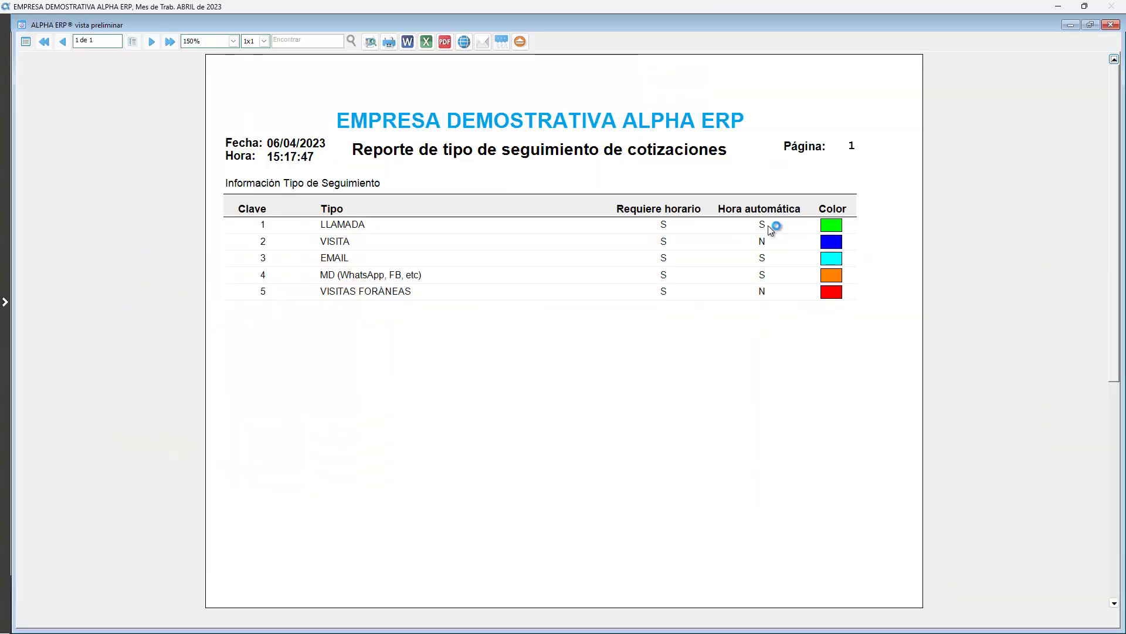
key("Escape")
key("Escape")
left_click(847, 295)
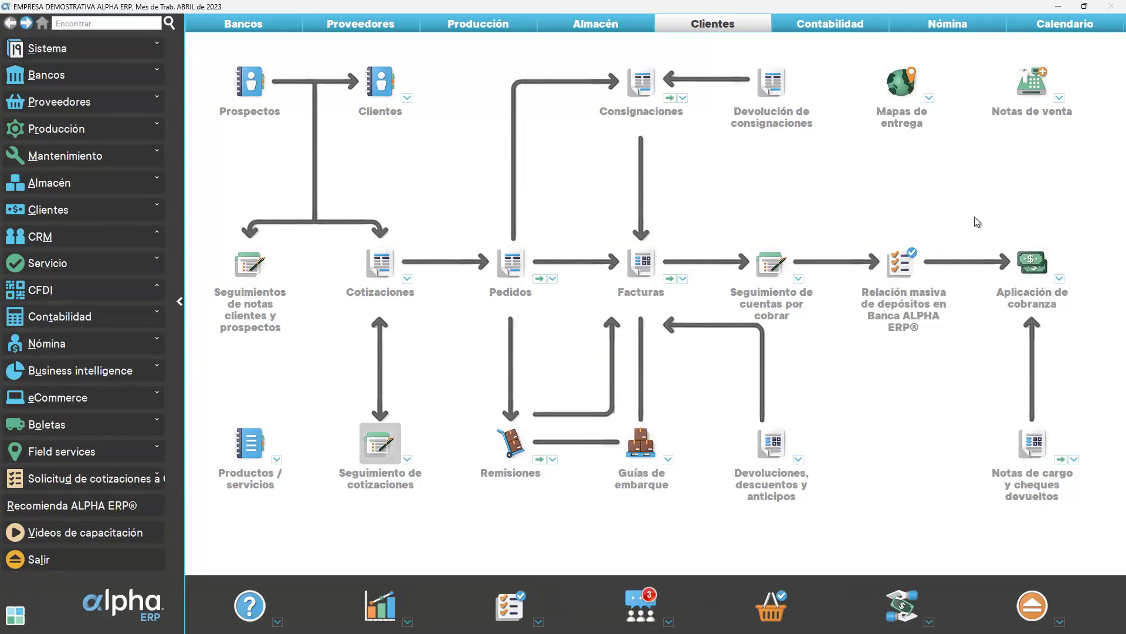
Create follow-up status 8 'Análisis de proyecto' in the Estatus de seguimiento catalogue
left_click(97, 238)
left_click(90, 259)
left_click(62, 274)
left_click(80, 310)
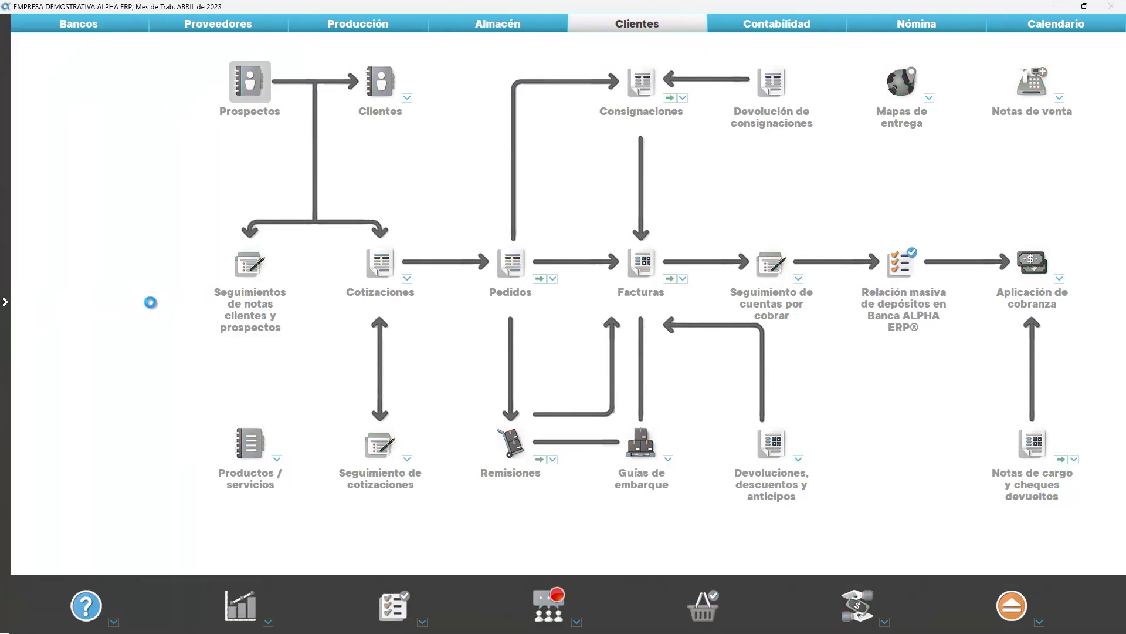
left_click(311, 248)
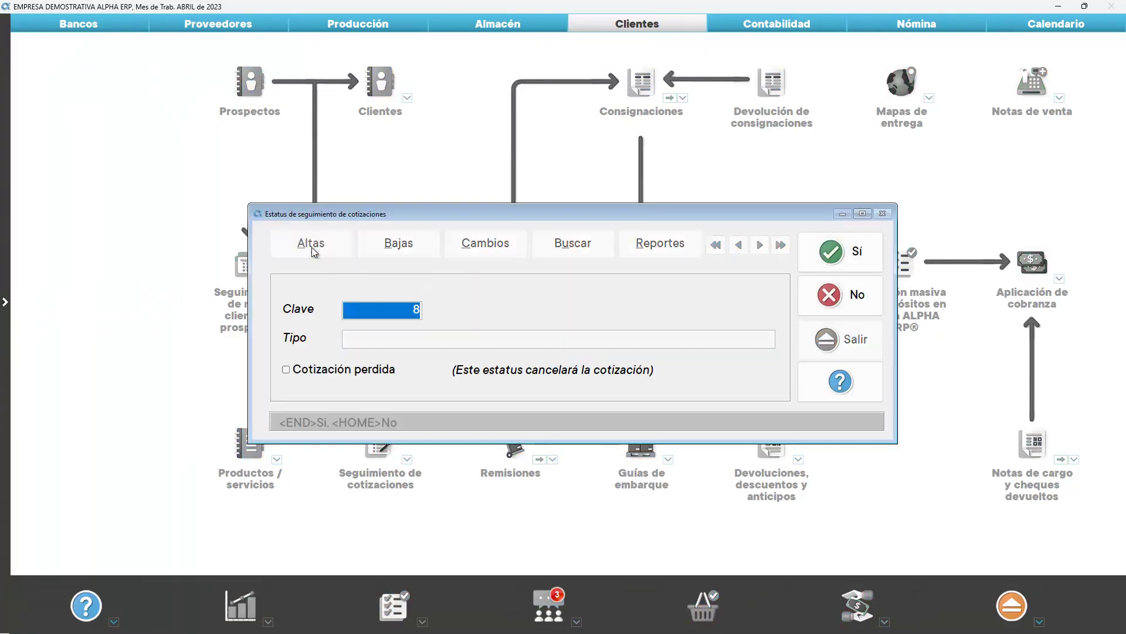
type("Anális")
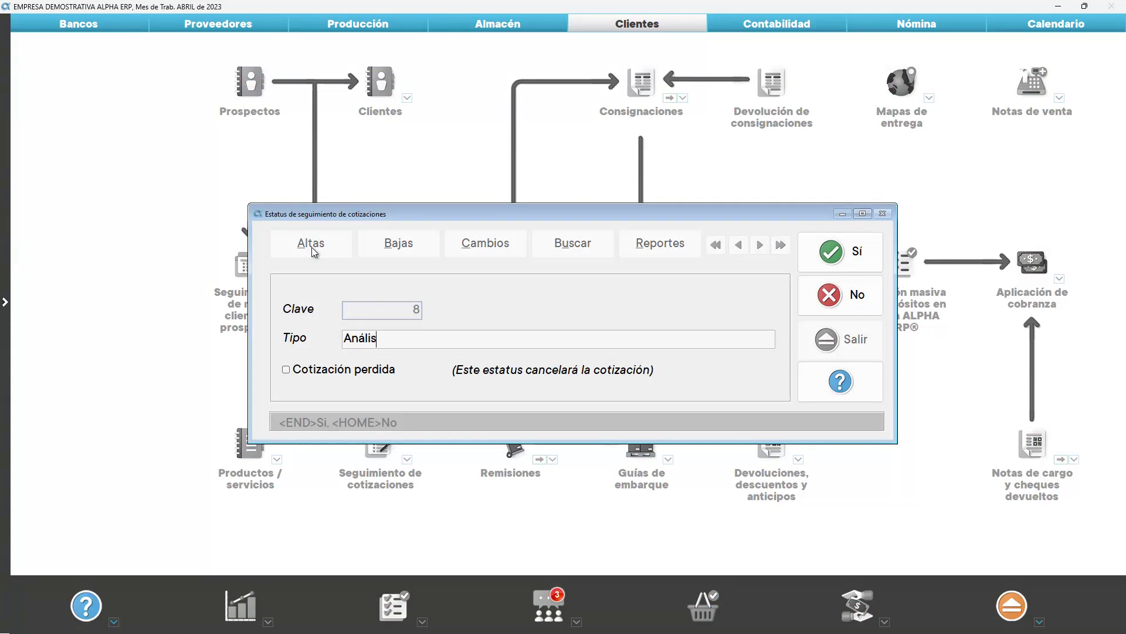
type("is de proyecto")
left_click(845, 259)
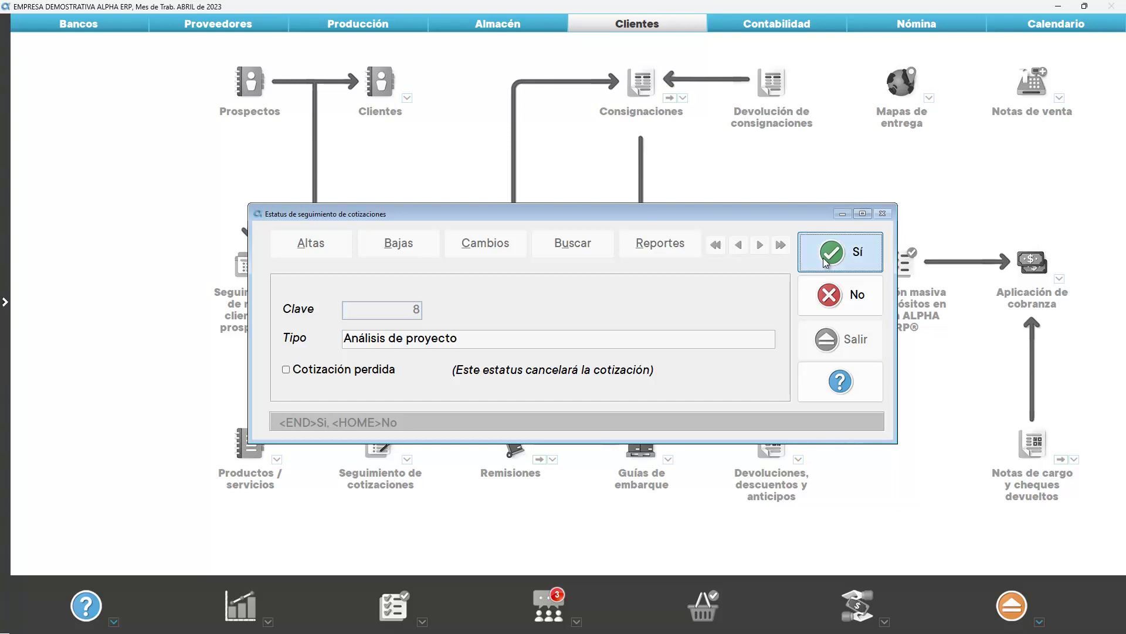
Preview the follow-up statuses report, then close the report options and the catalogue
left_click(661, 244)
left_click(754, 224)
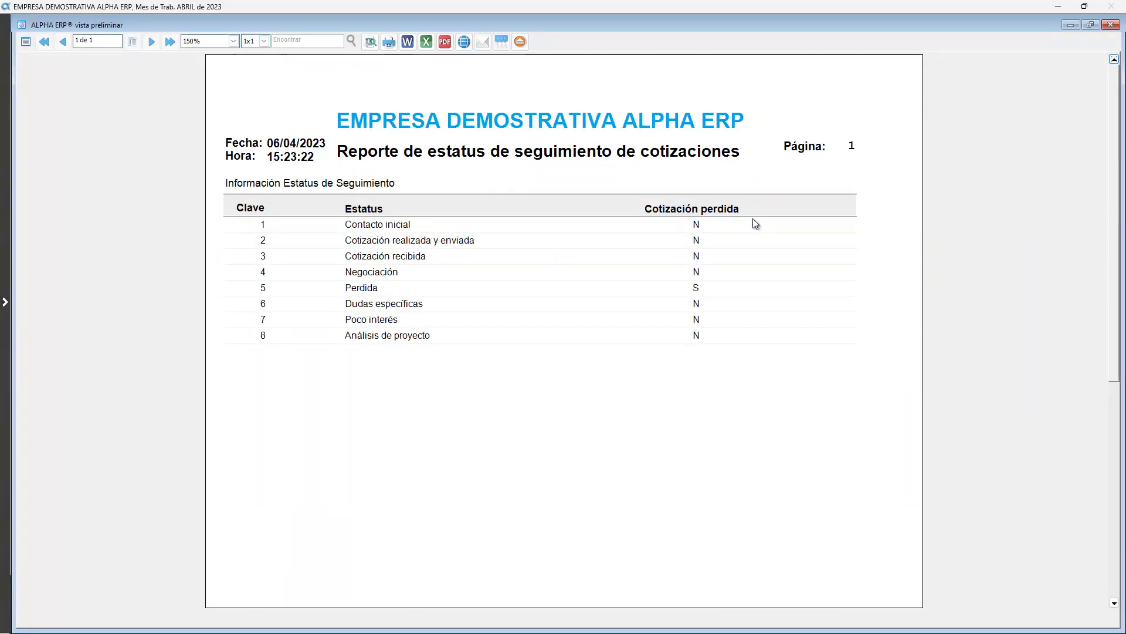
left_click(519, 42)
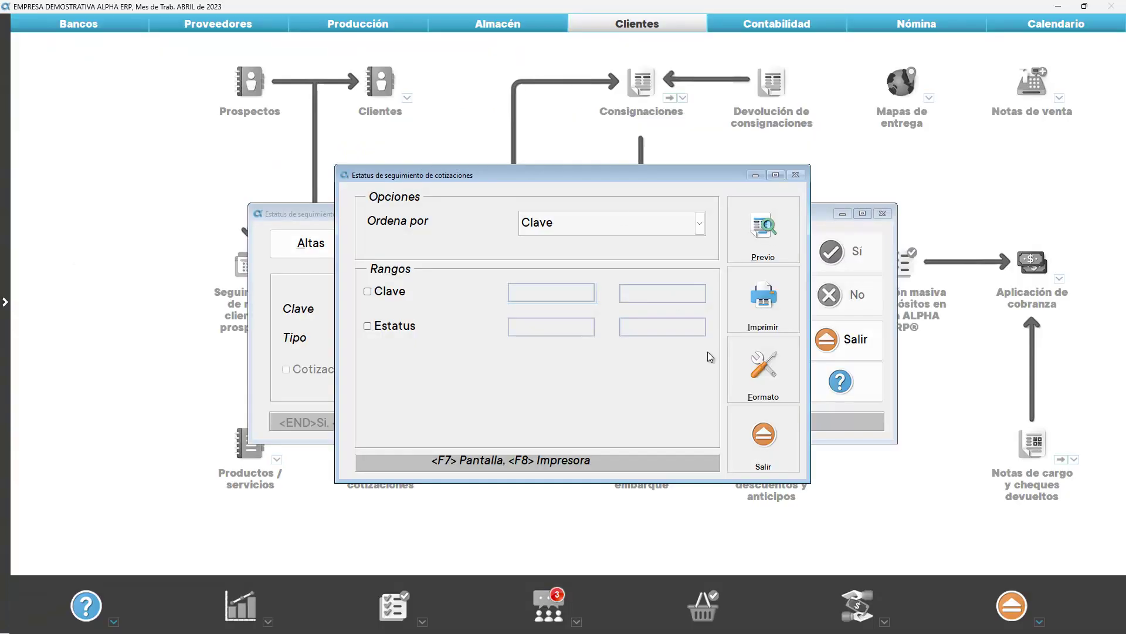
left_click(760, 434)
left_click(850, 338)
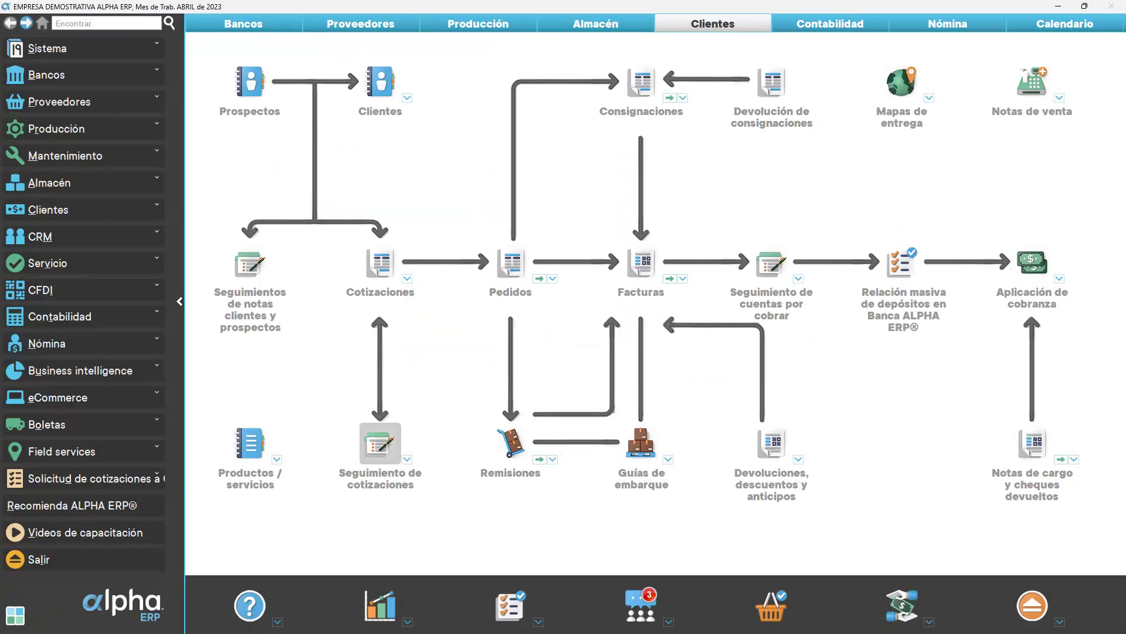
Create lost-quotation cause 9 'Zona no cubierta' in the Causas de cotizaciones perdidas catalogue
left_click(127, 236)
left_click(125, 256)
left_click(109, 273)
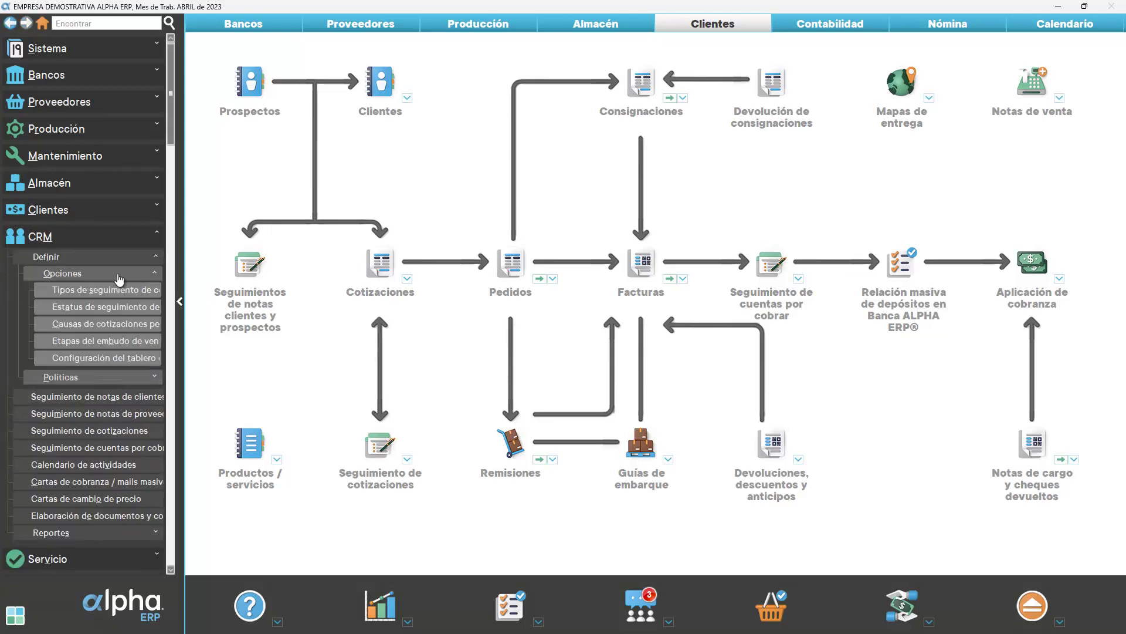
left_click(109, 324)
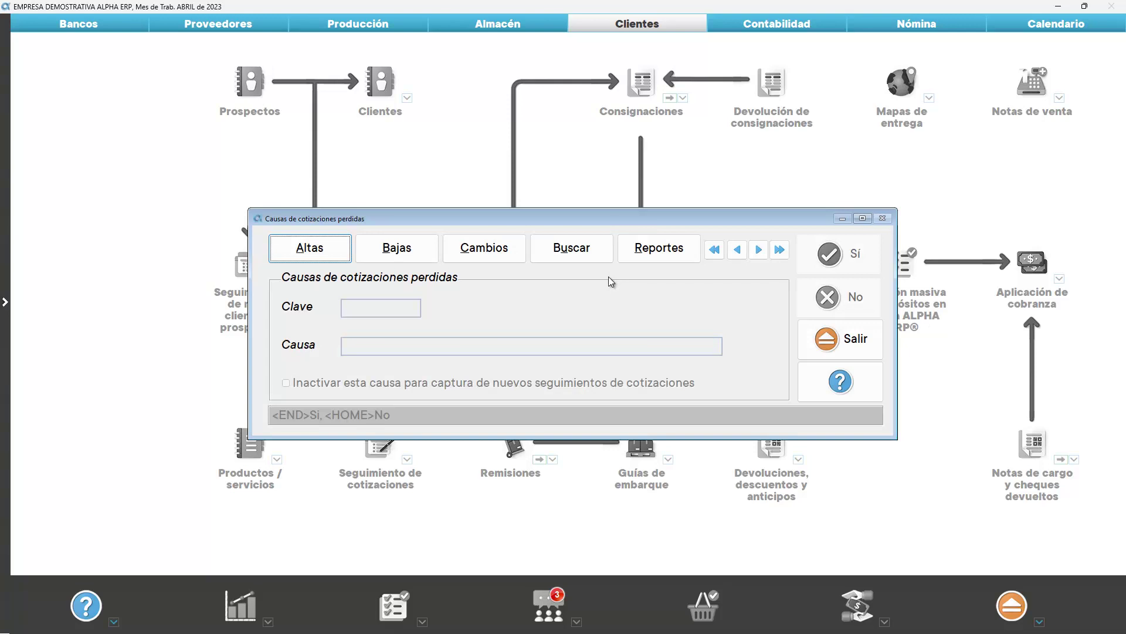
left_click(321, 255)
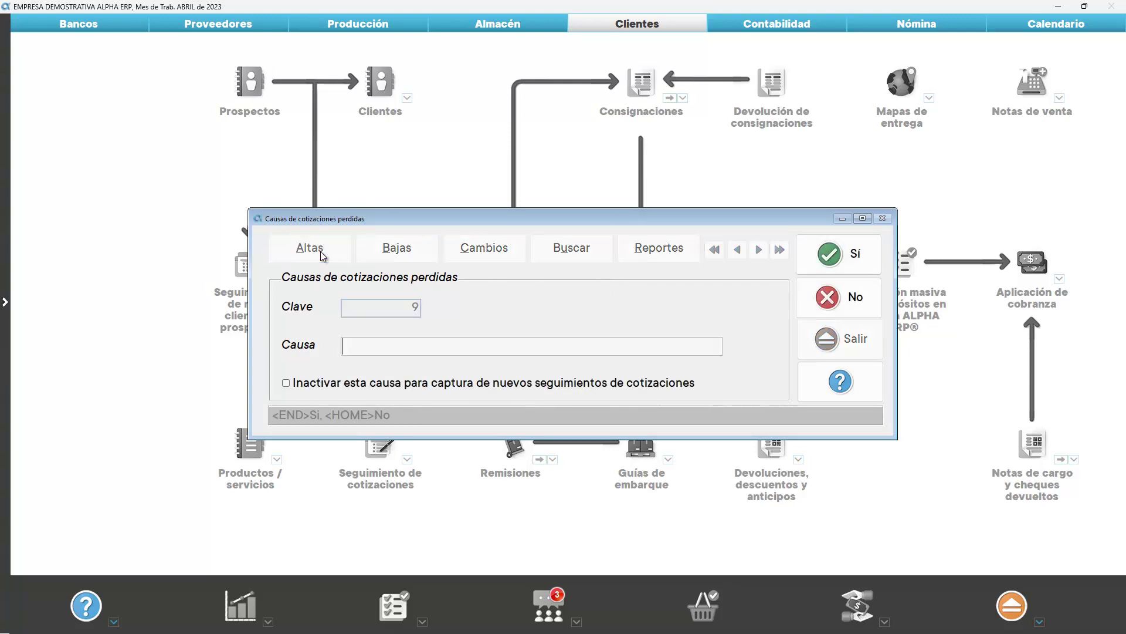
type("Zona no cubierta")
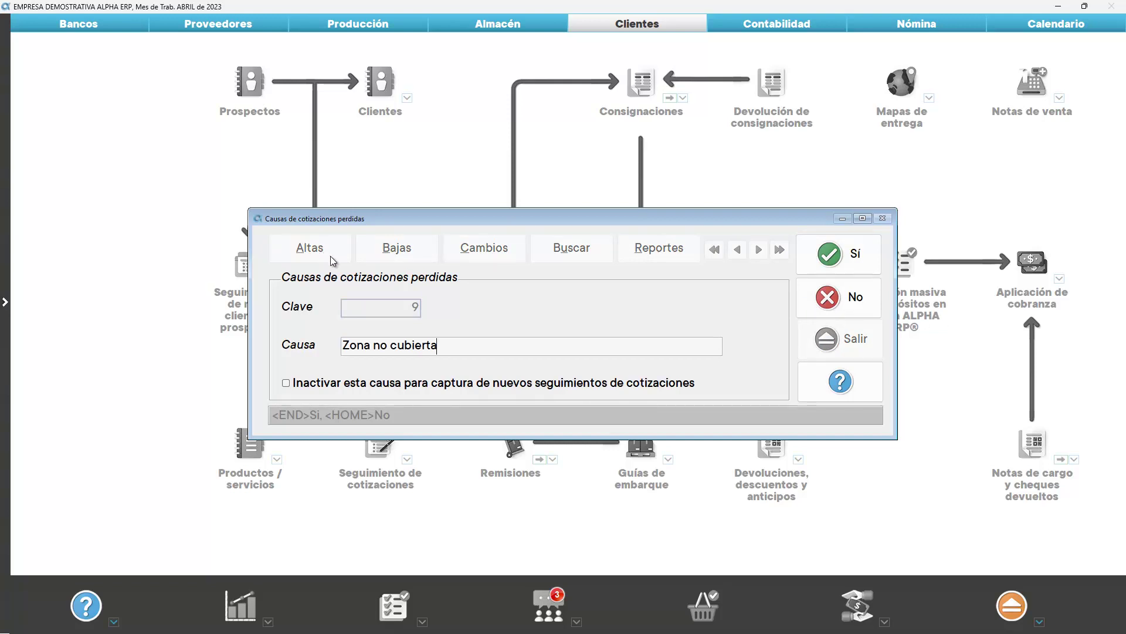
key("End")
Preview the lost-quotation causes report and close the report options
left_click(667, 257)
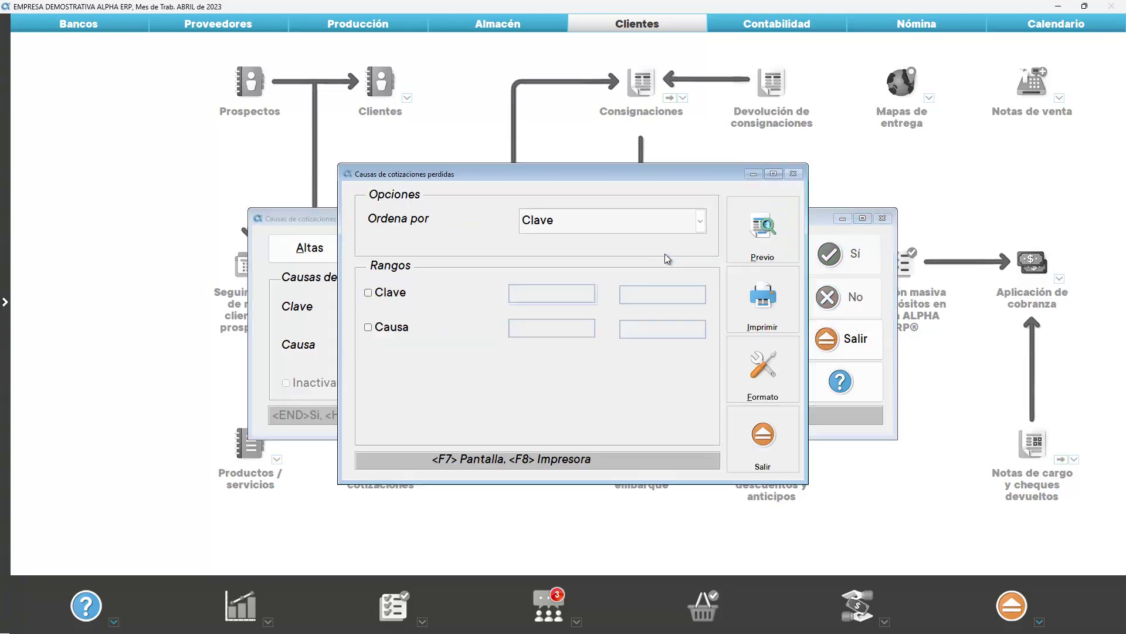
left_click(752, 231)
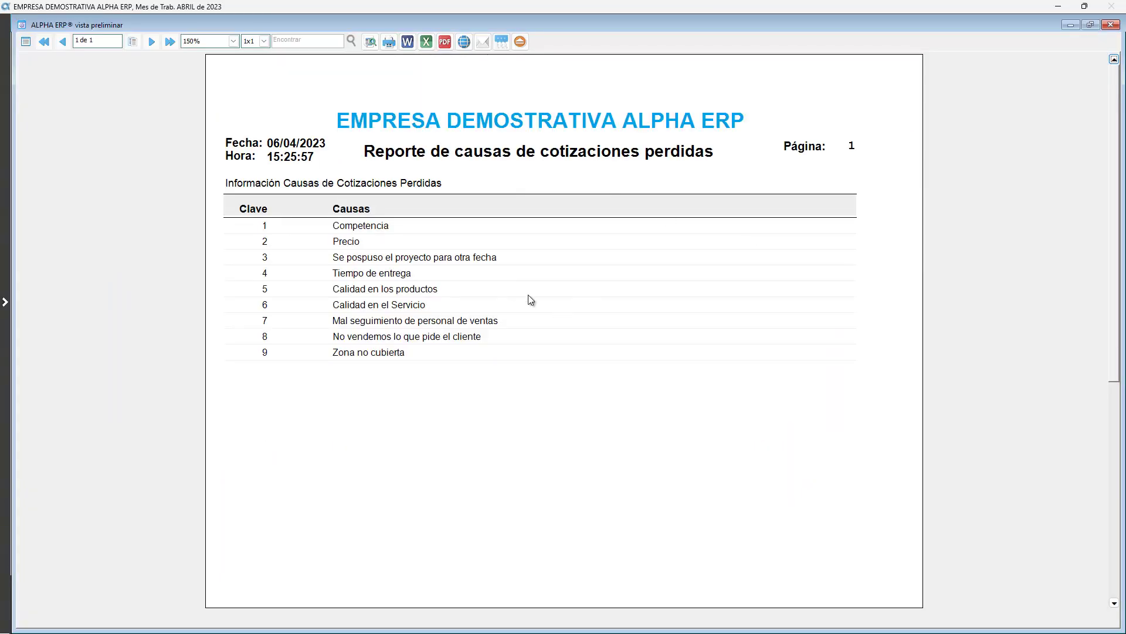
key("Escape")
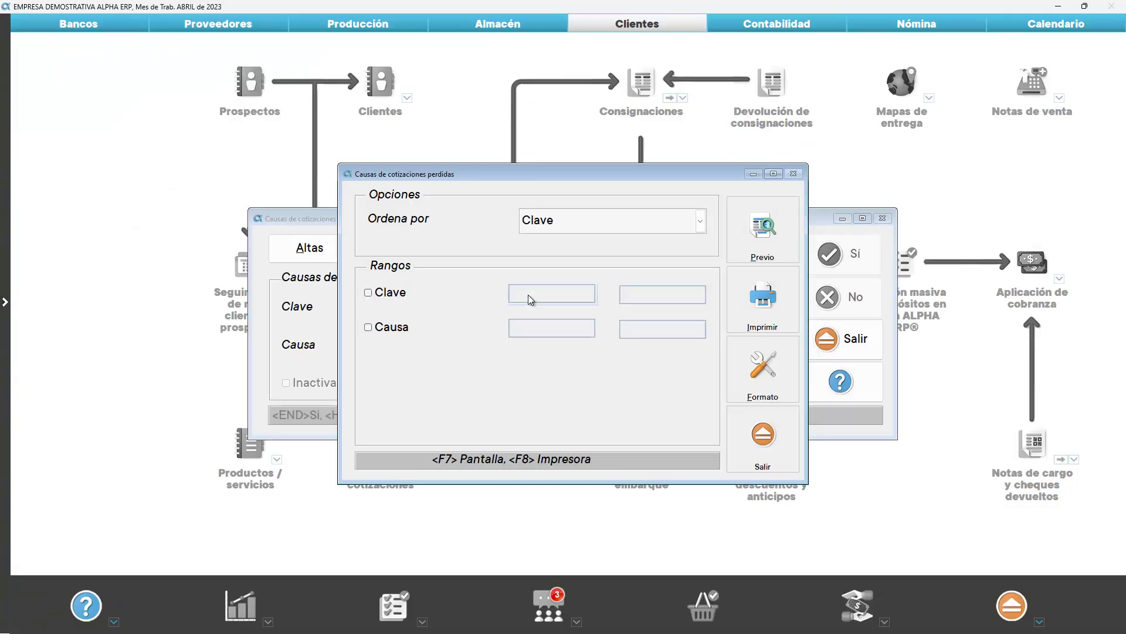
left_click(745, 434)
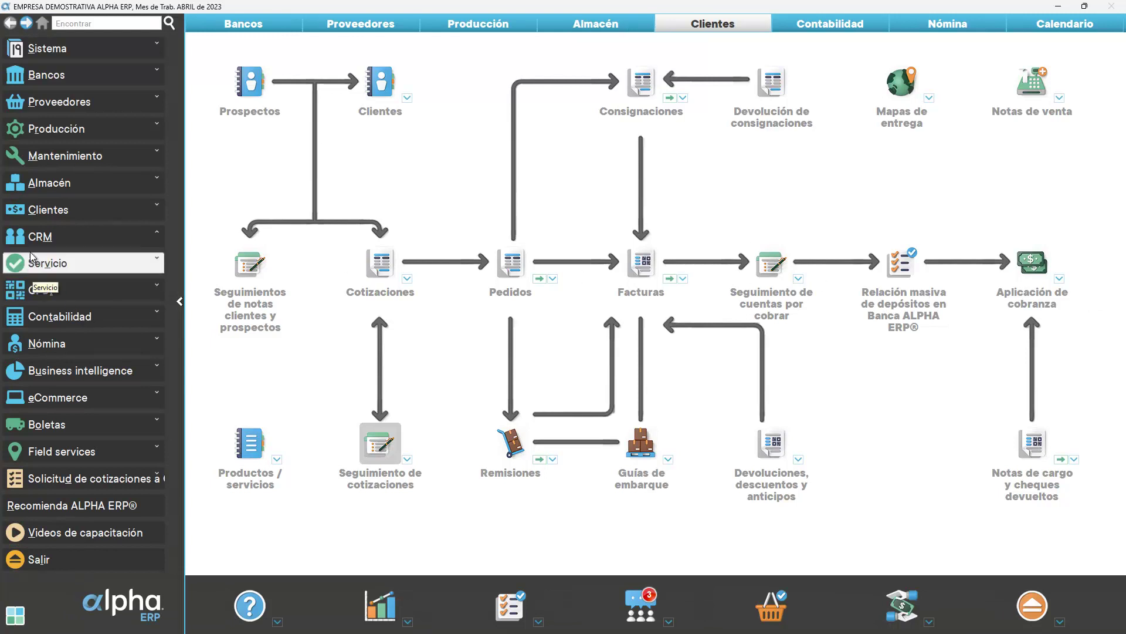
left_click(39, 237)
left_click(46, 256)
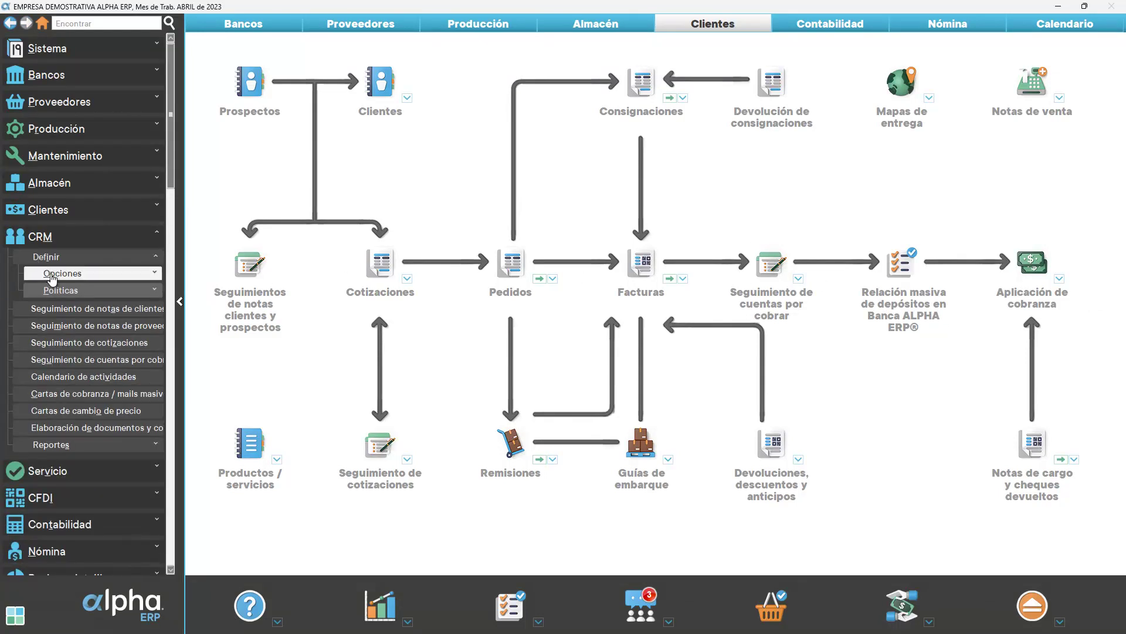
left_click(52, 278)
left_click(91, 344)
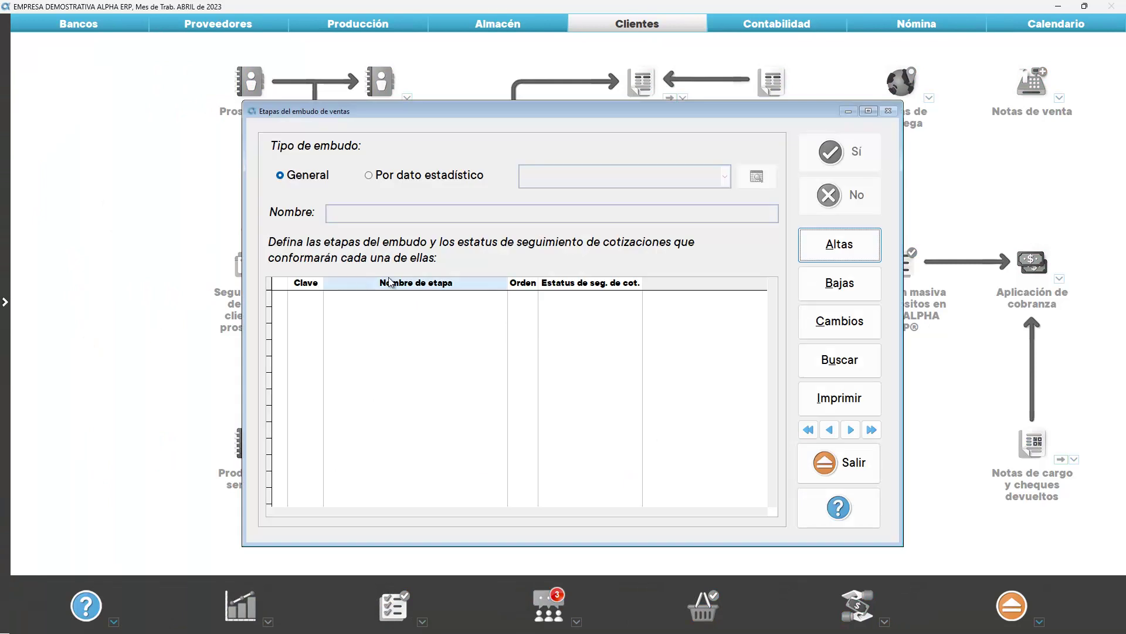
left_click(872, 430)
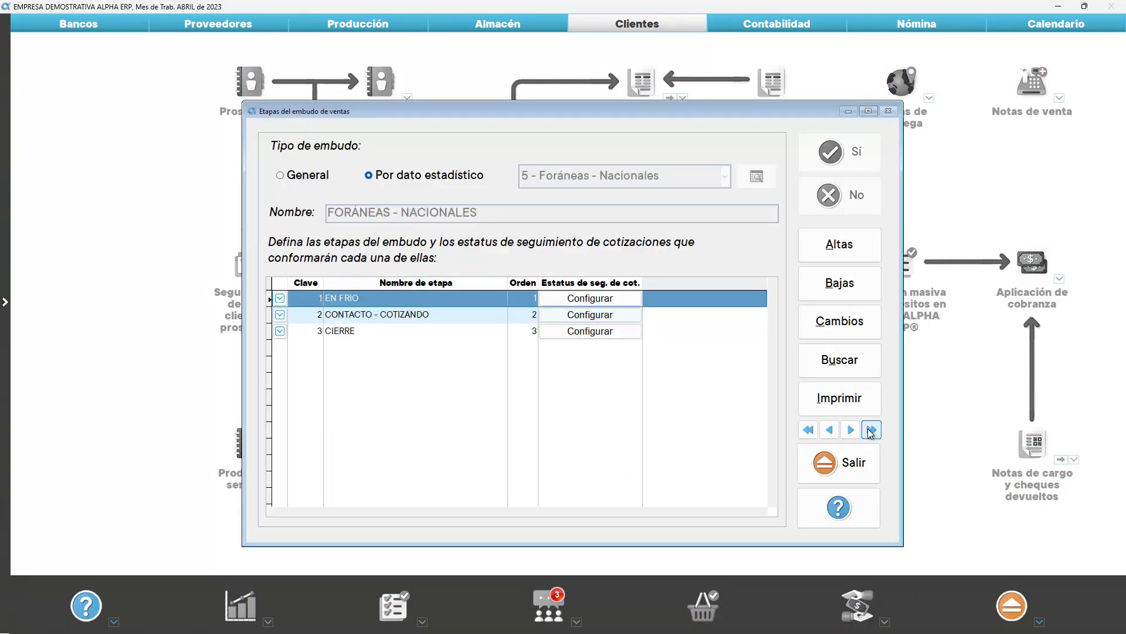
left_click(839, 463)
left_click(49, 243)
left_click(46, 257)
left_click(61, 272)
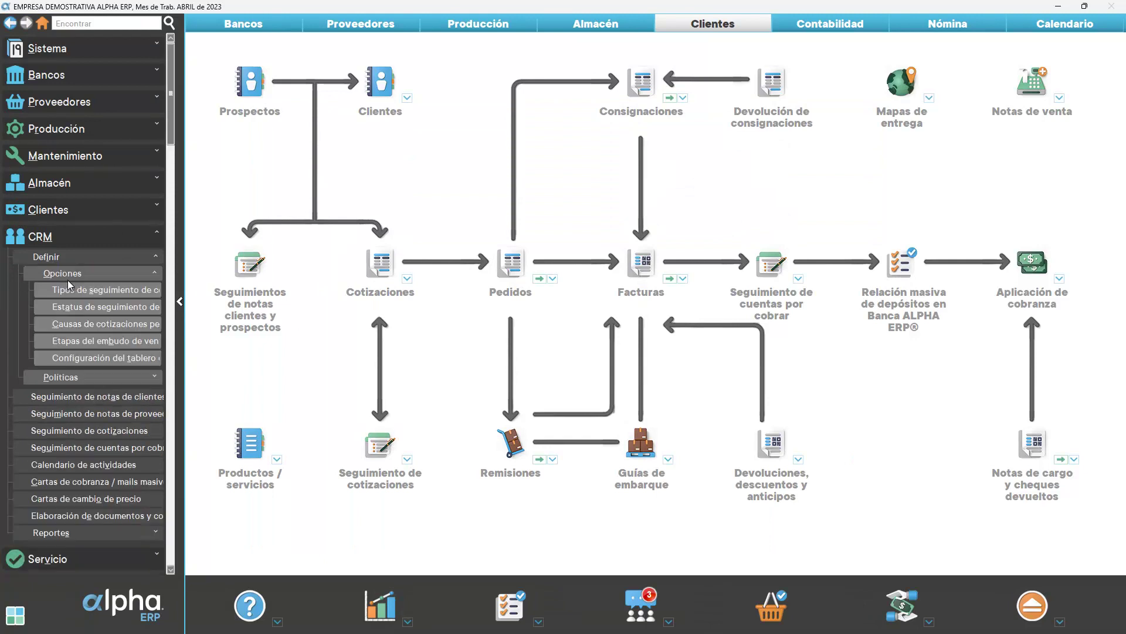
left_click(83, 357)
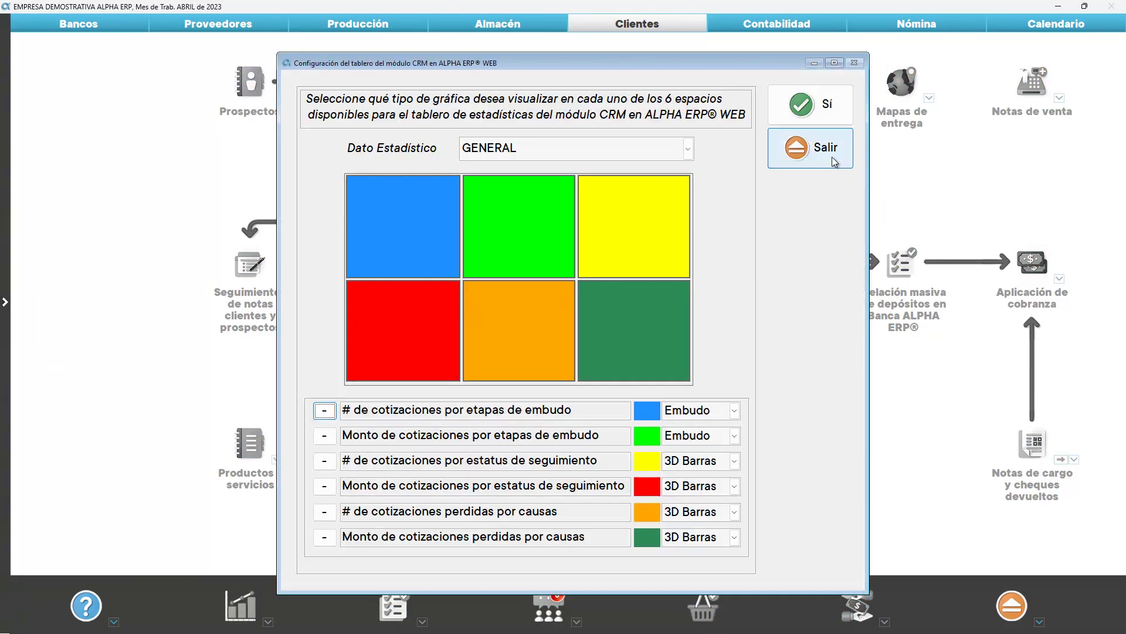
left_click(834, 162)
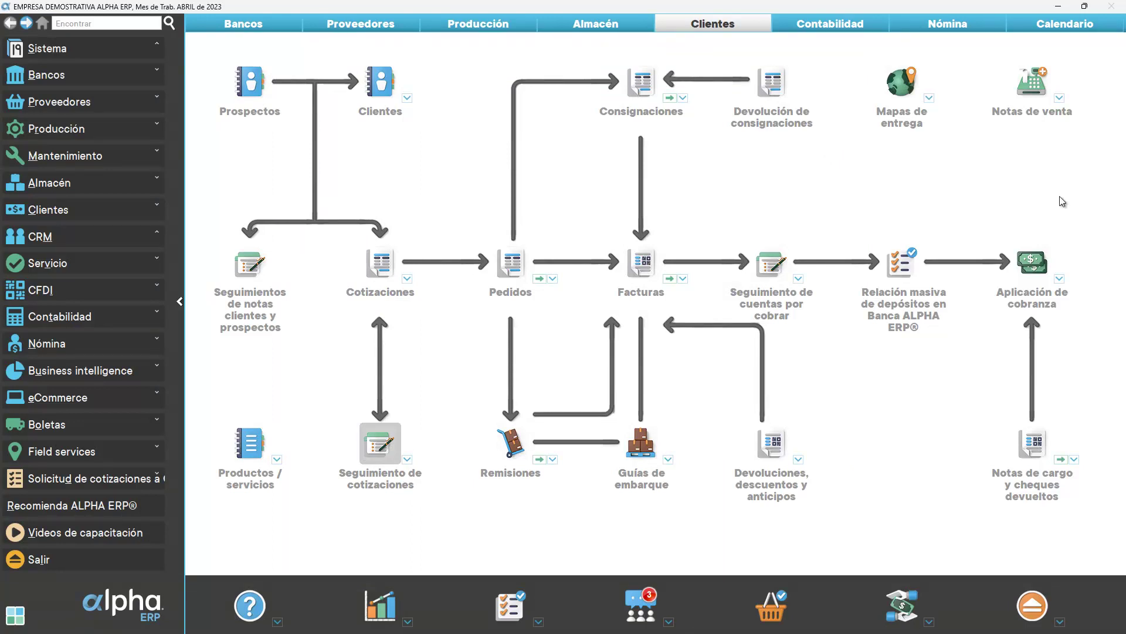
Open the Usuarios table, edit user 1 and show its Clientes permissions page
left_click(109, 52)
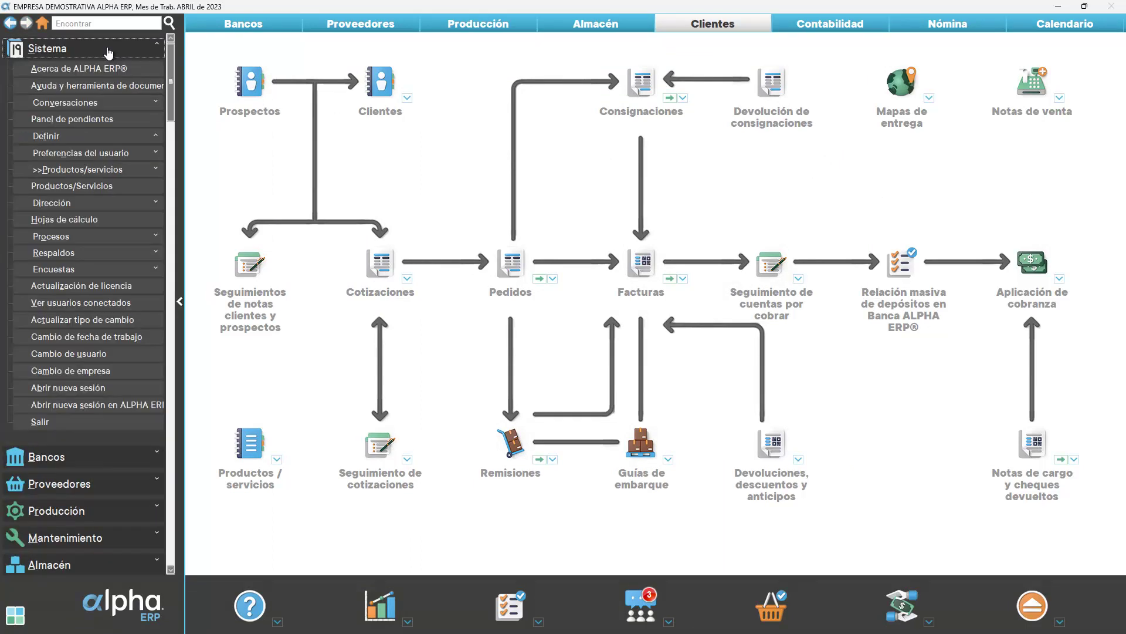
left_click(109, 139)
left_click(107, 157)
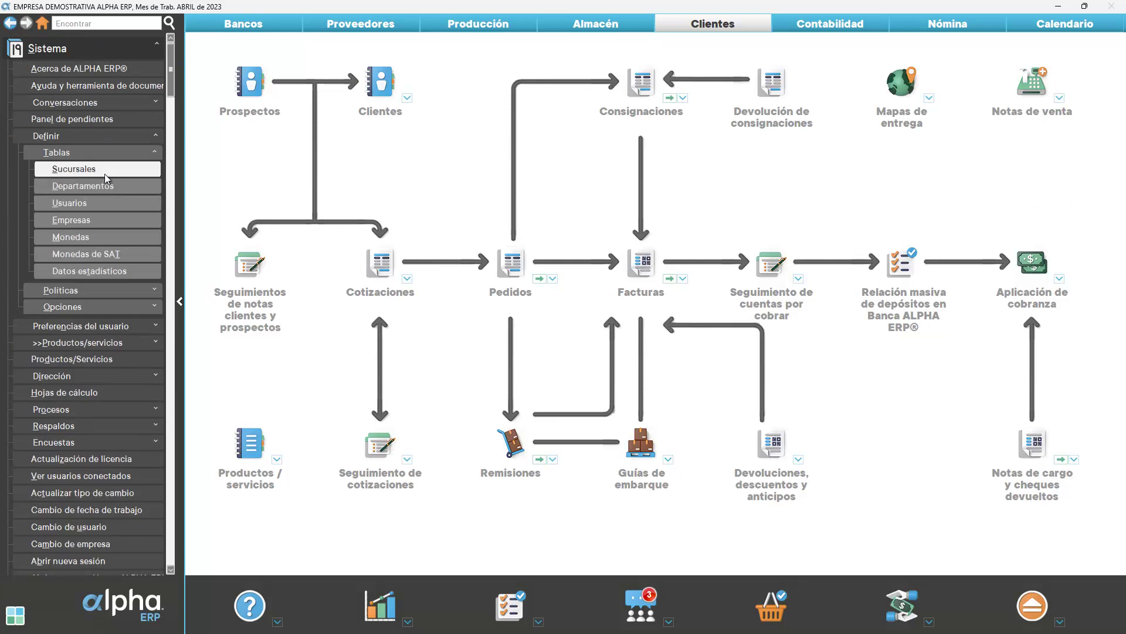
left_click(106, 201)
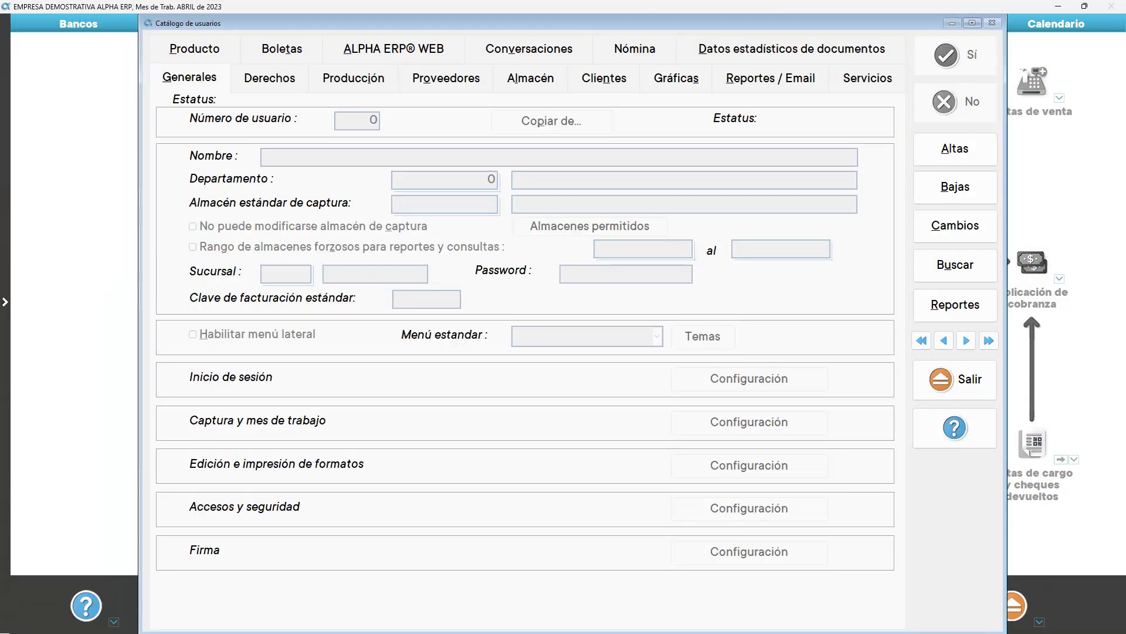
left_click(922, 341)
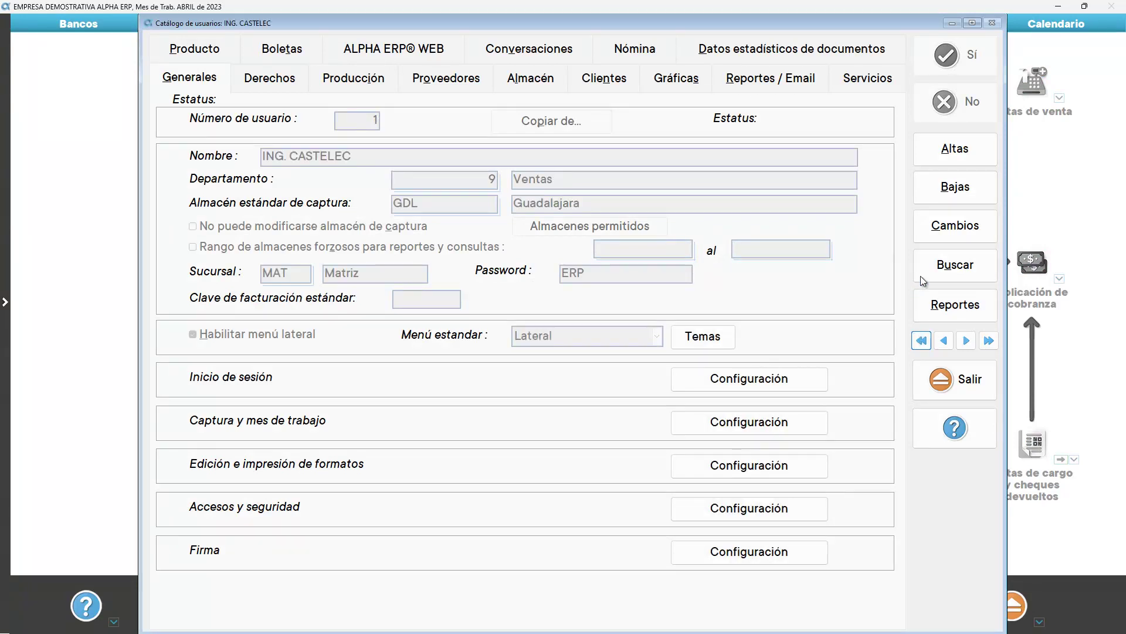
left_click(937, 229)
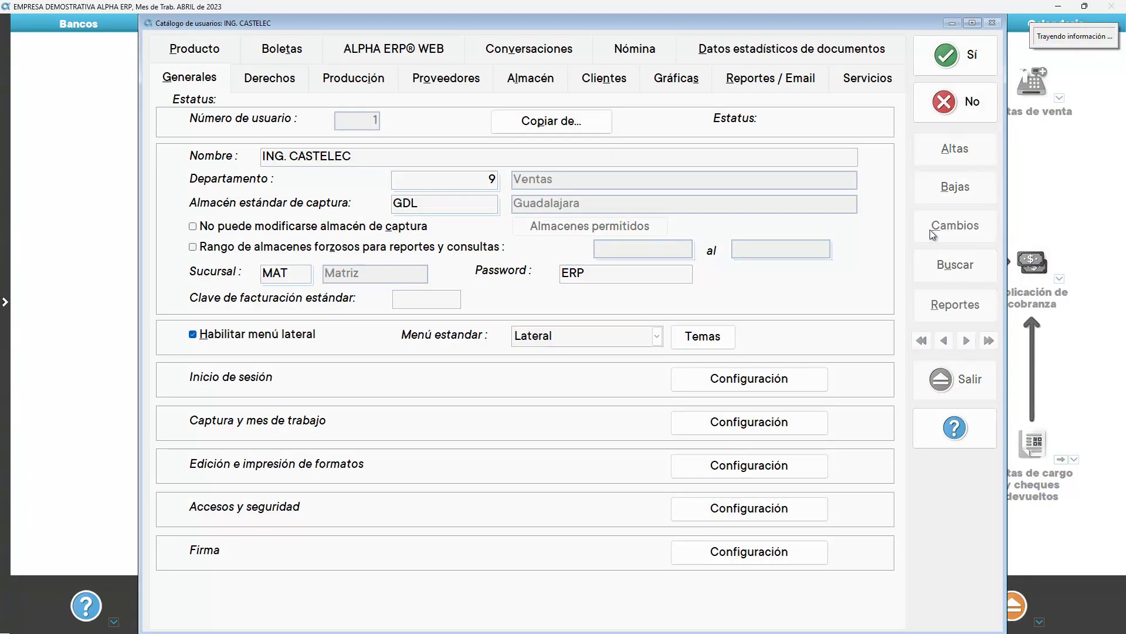
left_click(603, 77)
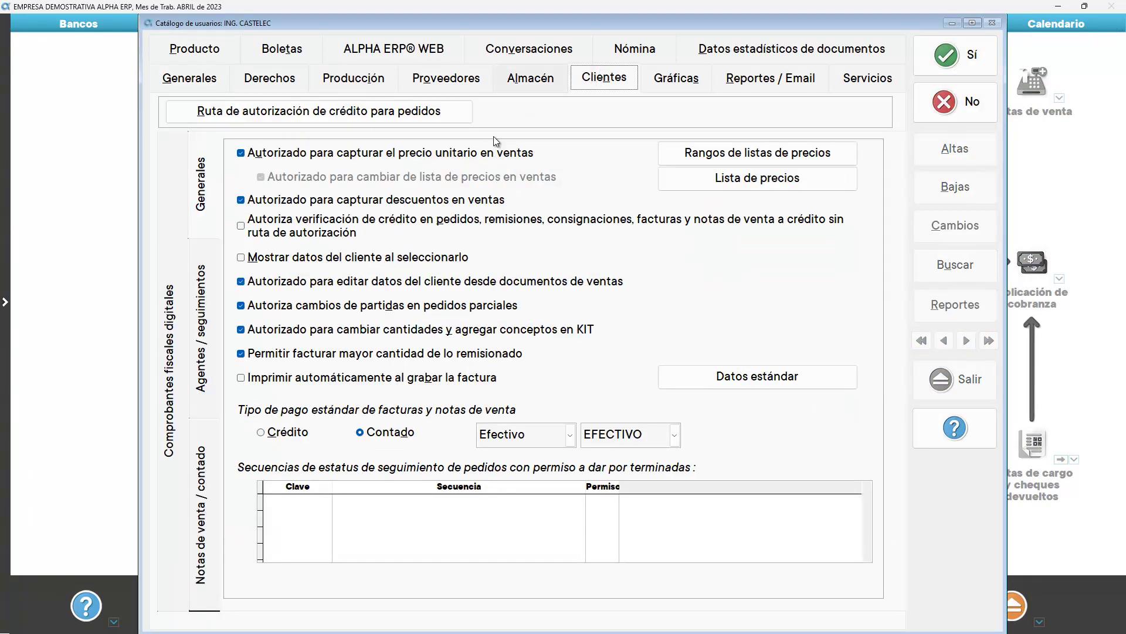
On Agentes / seguimientos, clear both forced agent ranges and the agent 2 filter, then save user 1
left_click(206, 318)
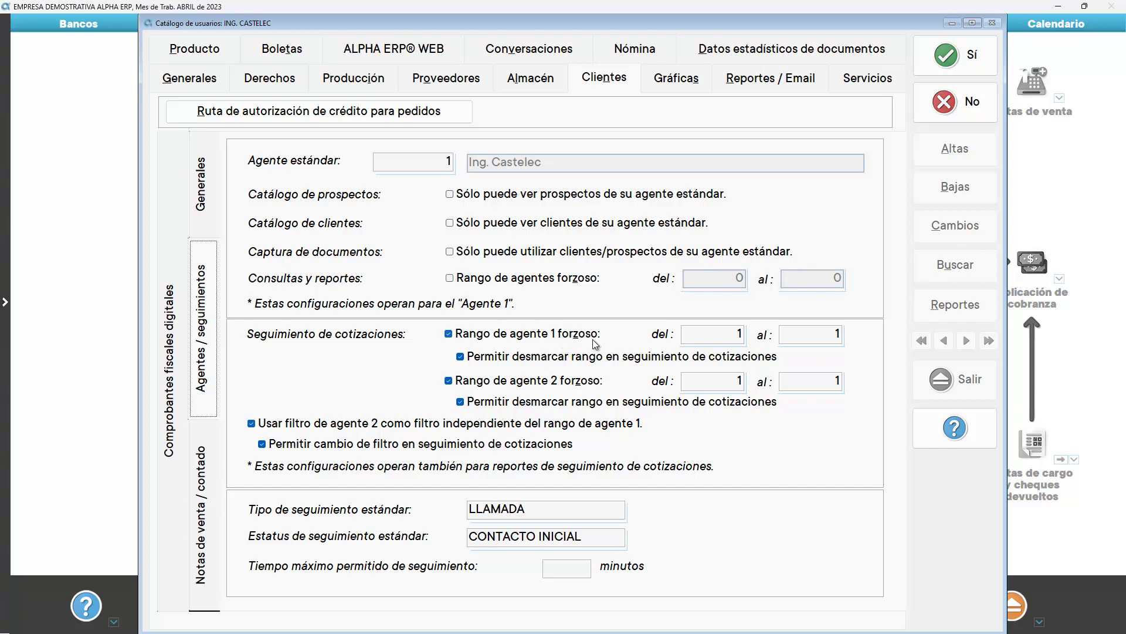
left_click(704, 334)
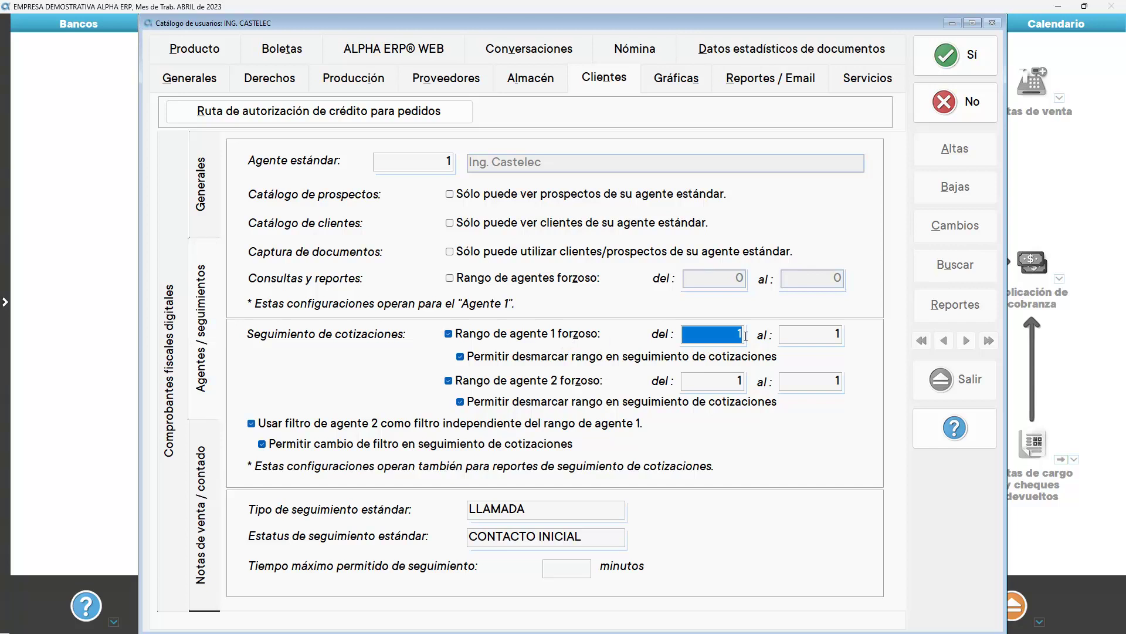
left_click(742, 381)
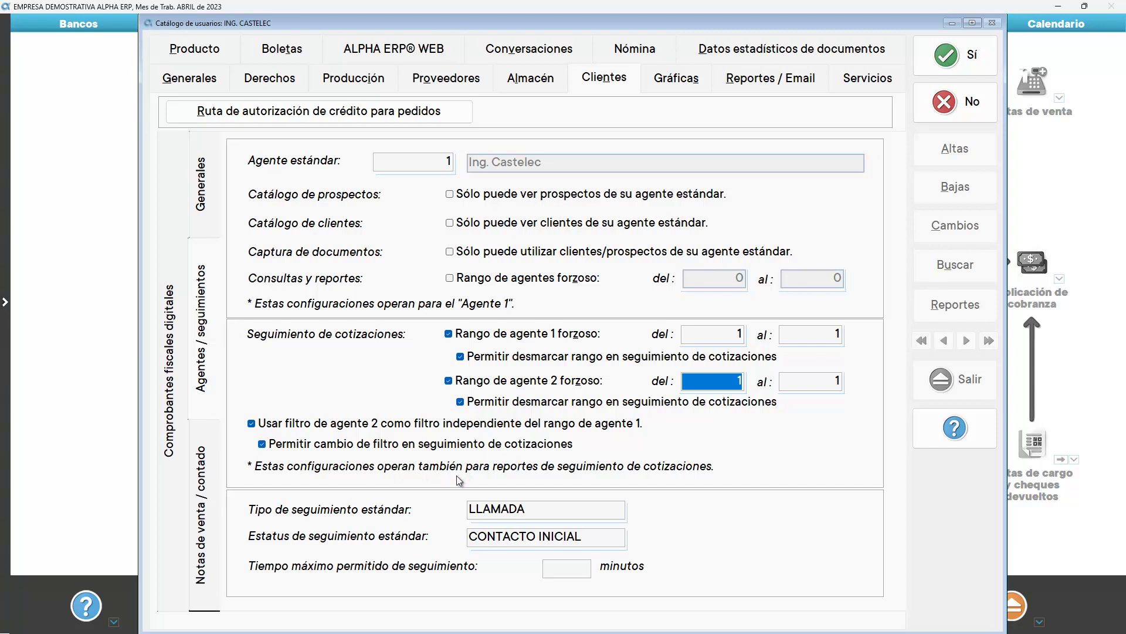
left_click(491, 340)
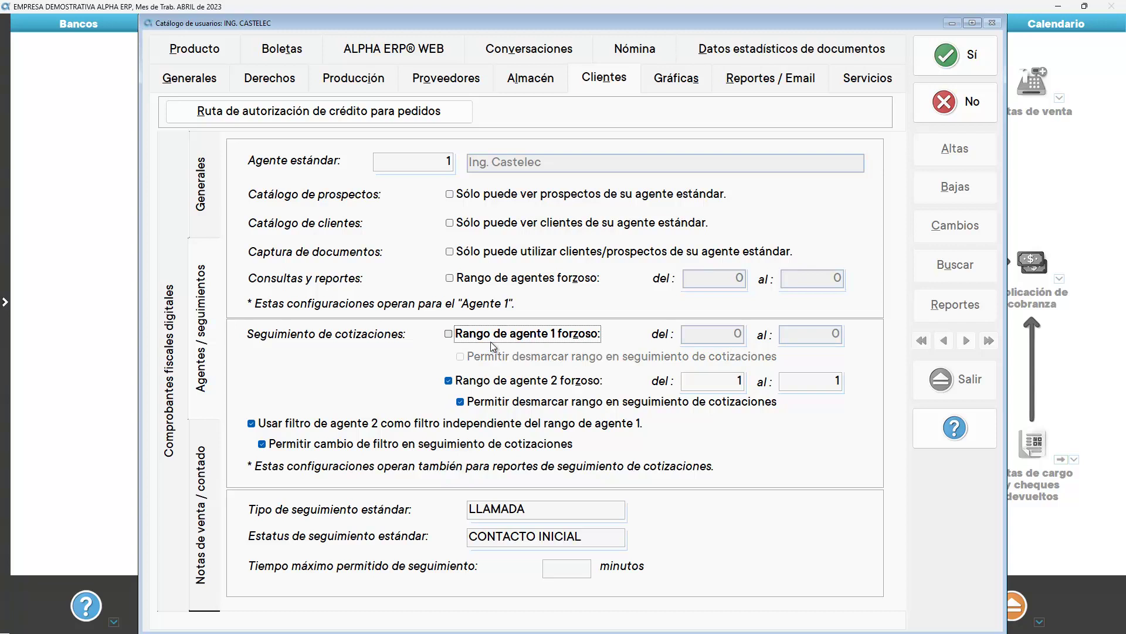
left_click(490, 382)
left_click(365, 427)
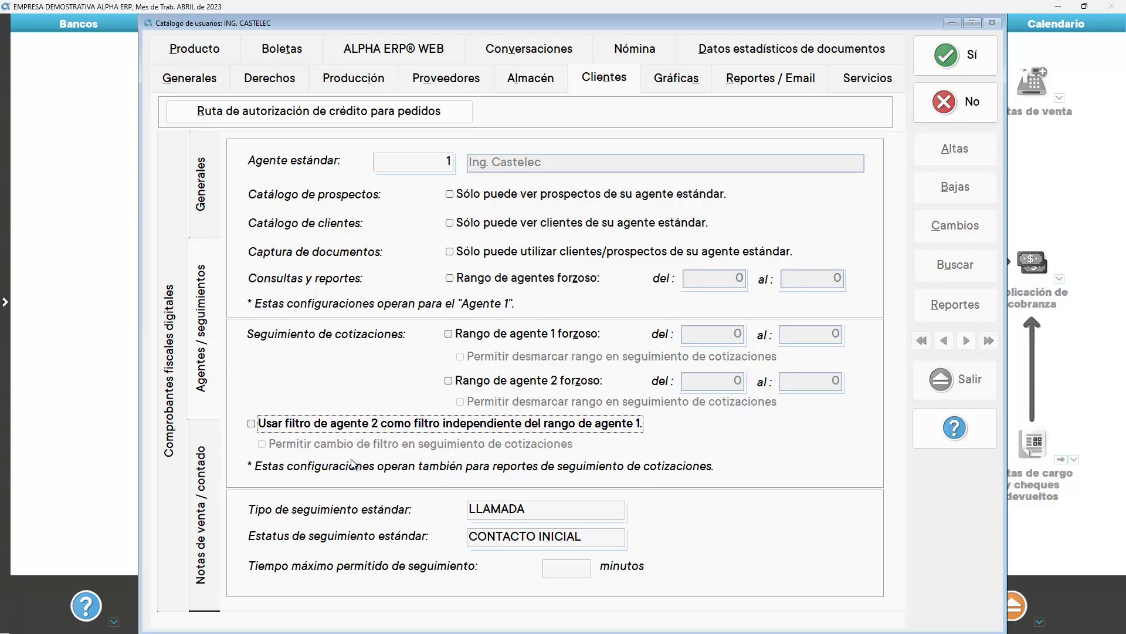
left_click(539, 509)
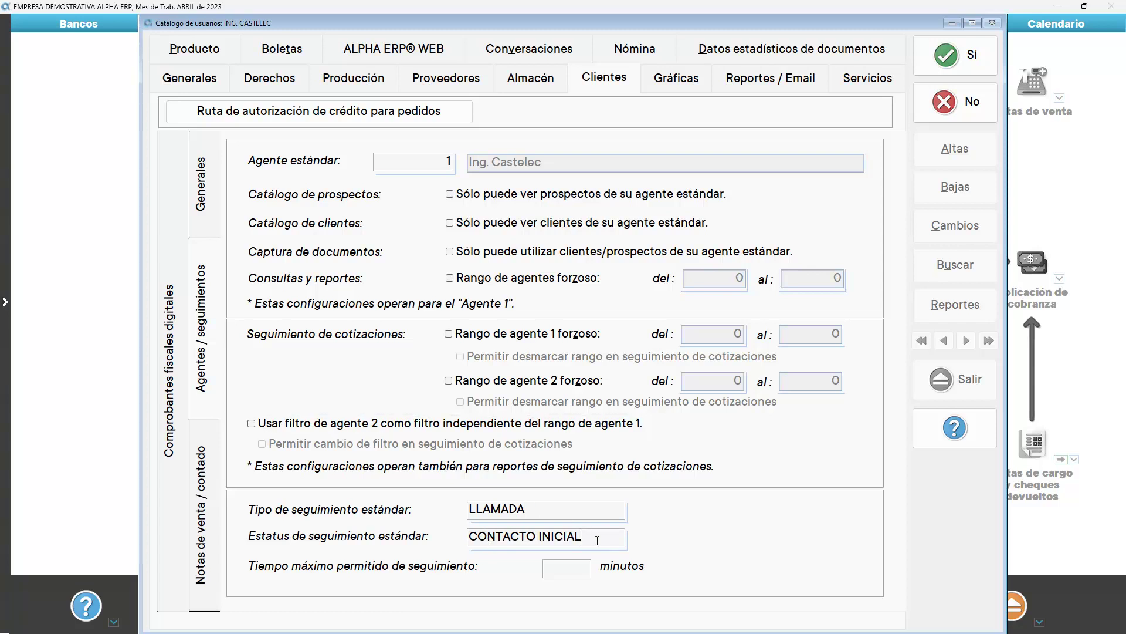
left_click(567, 566)
left_click(931, 63)
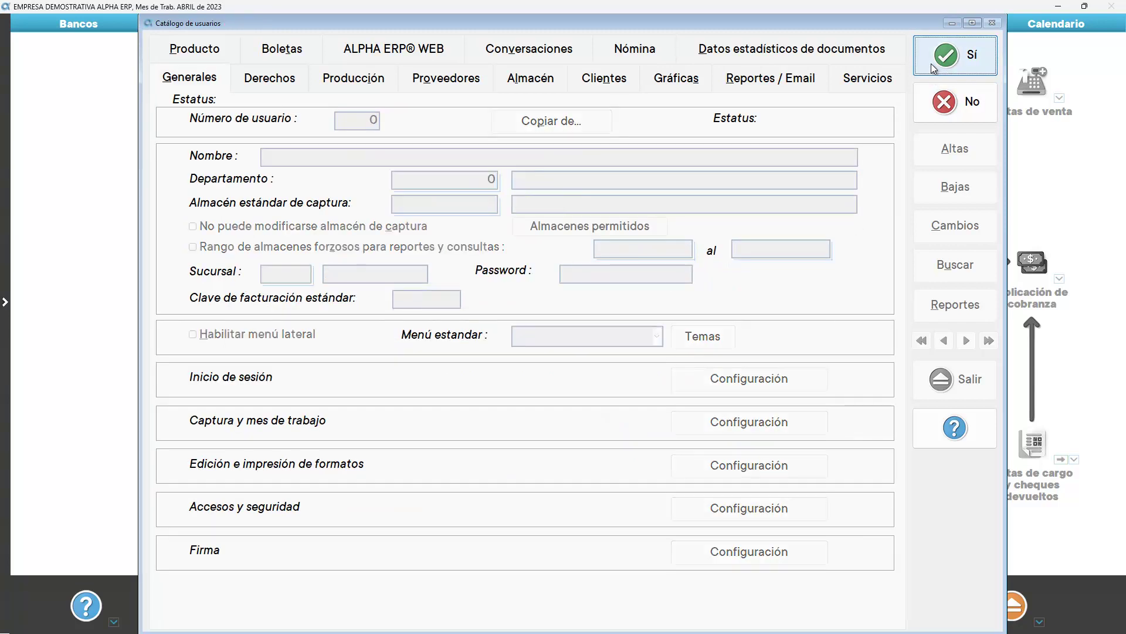
Close the user catalogue and load the latest quotation, folio 2818, in Cotizaciones
left_click(953, 380)
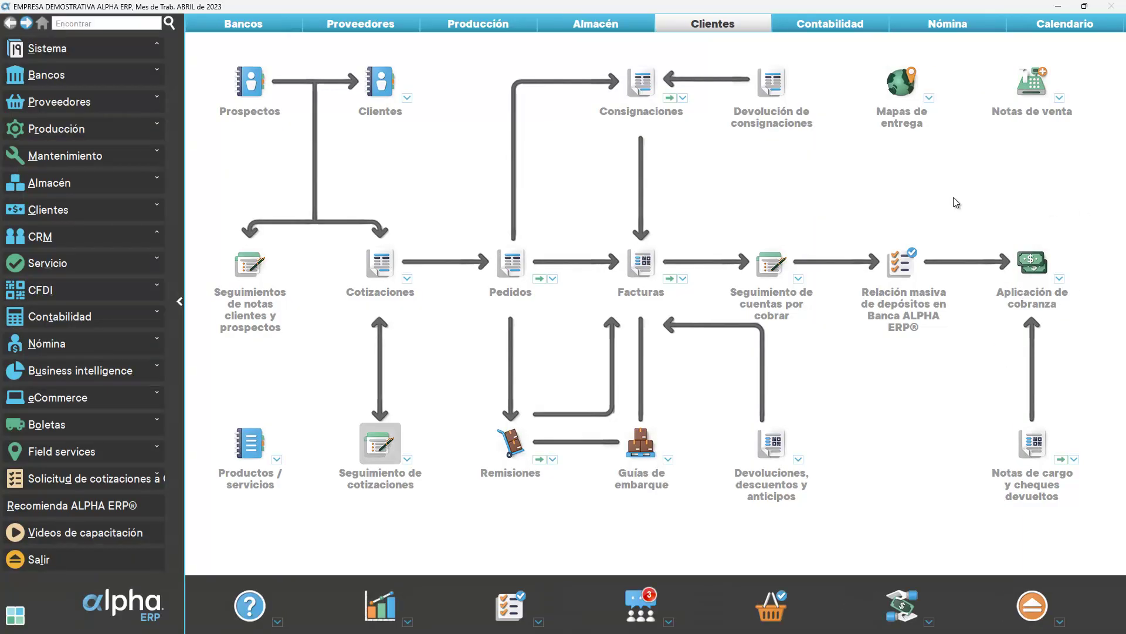
left_click(378, 259)
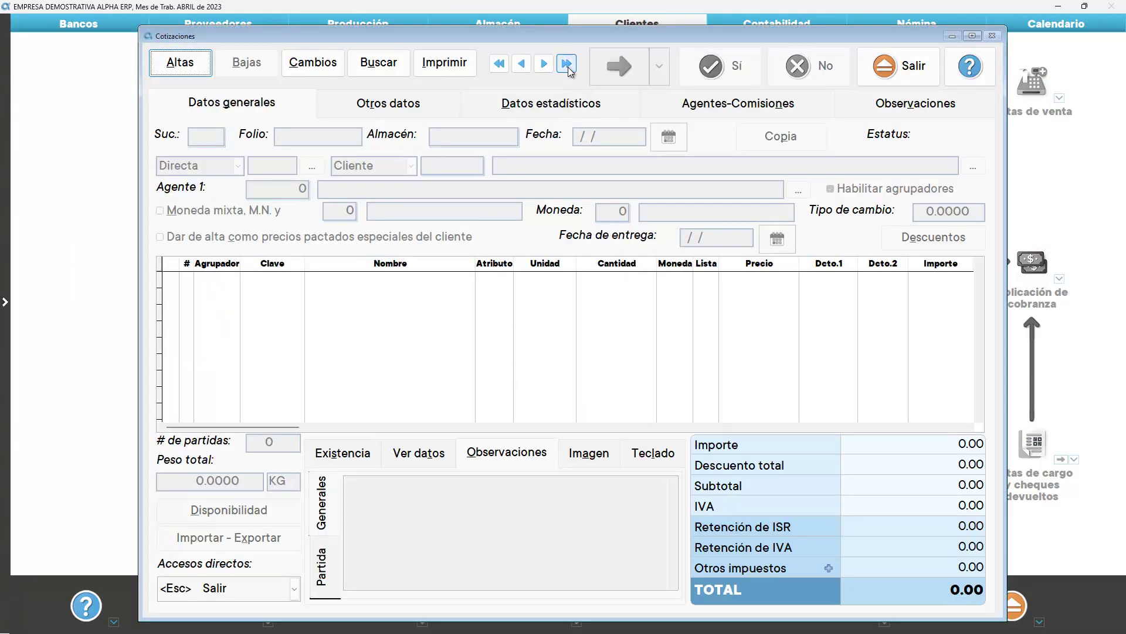
left_click(566, 66)
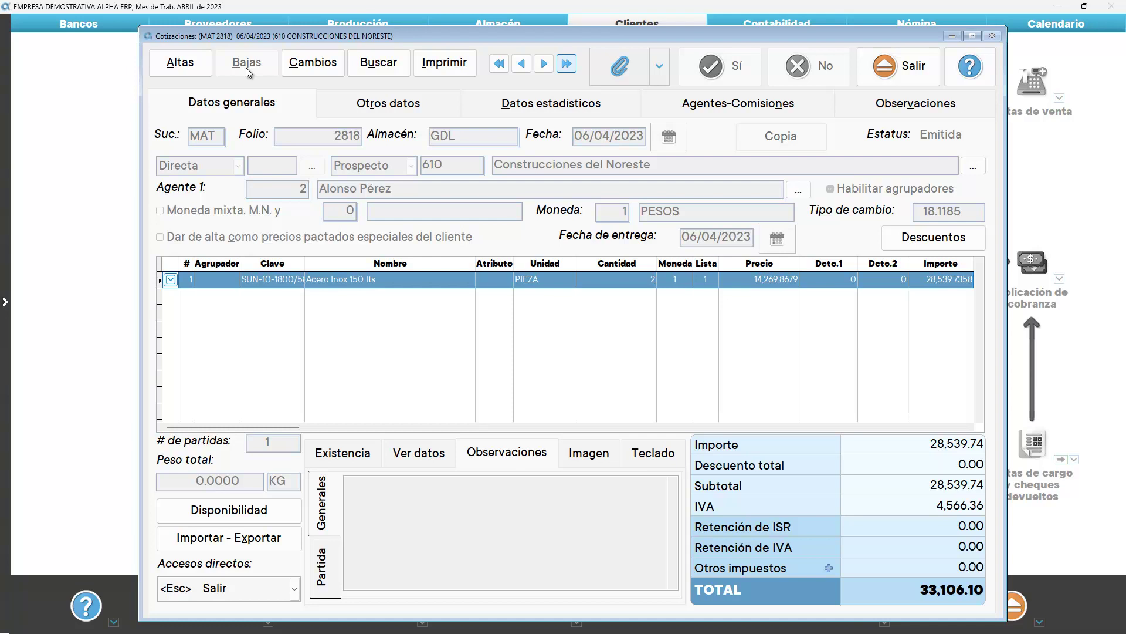
Exit quotation 2818 through the print module's follow-up option, returning to the Clientes diagram
left_click(246, 71)
left_click(442, 66)
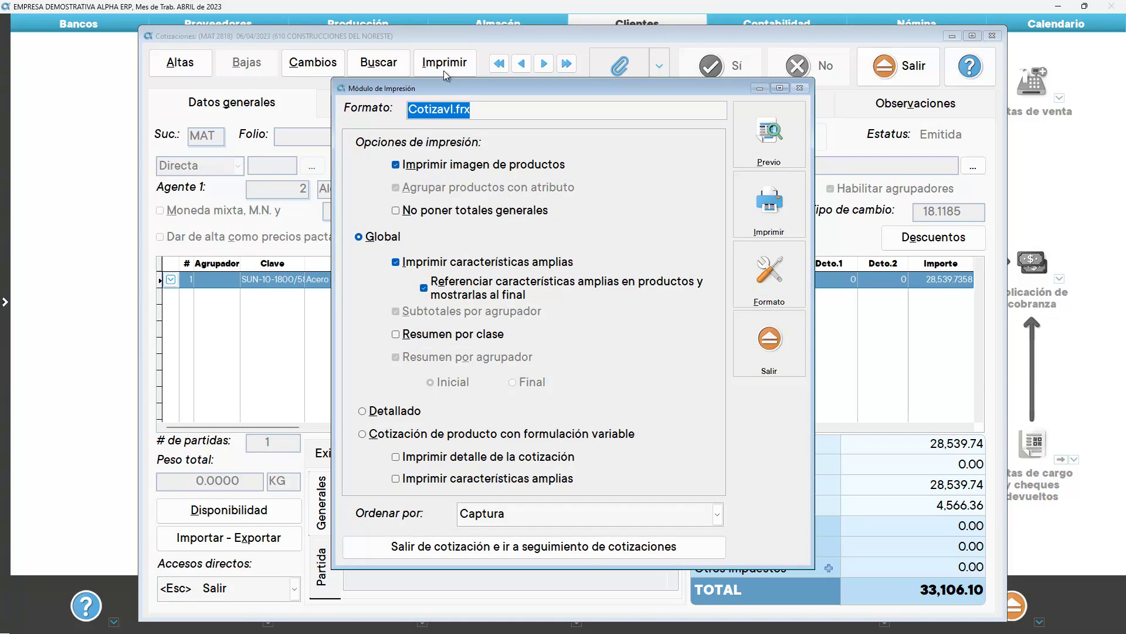
left_click(525, 548)
left_click(845, 69)
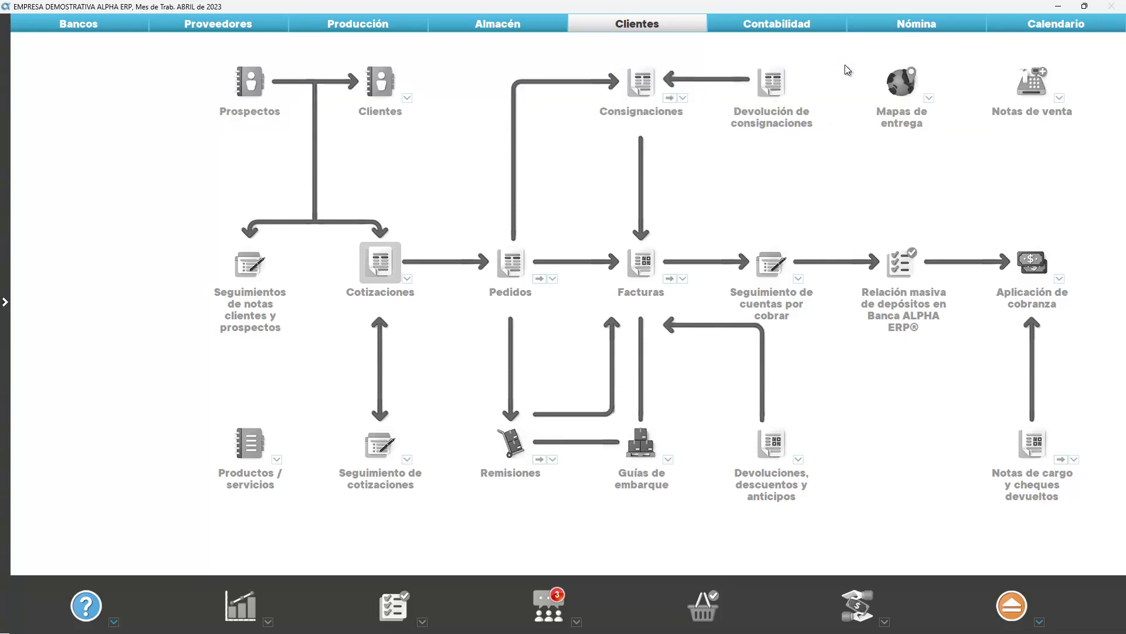
Open Seguimiento de cotizaciones from the CRM menu to reach its 06/04/2023 filter prompt
left_click(868, 104)
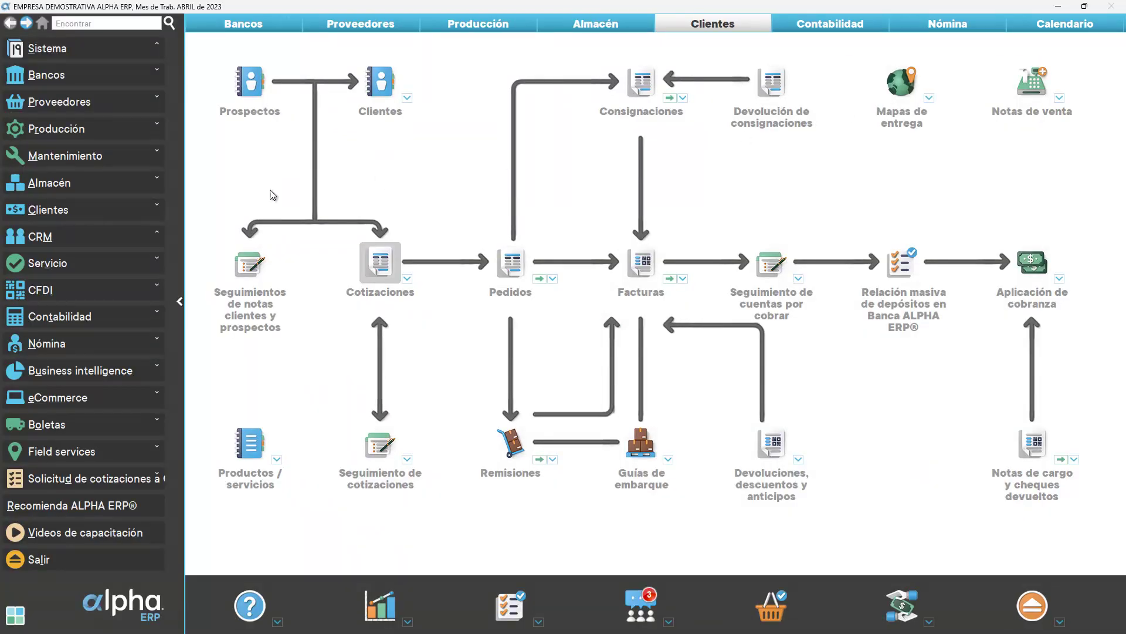
left_click(69, 237)
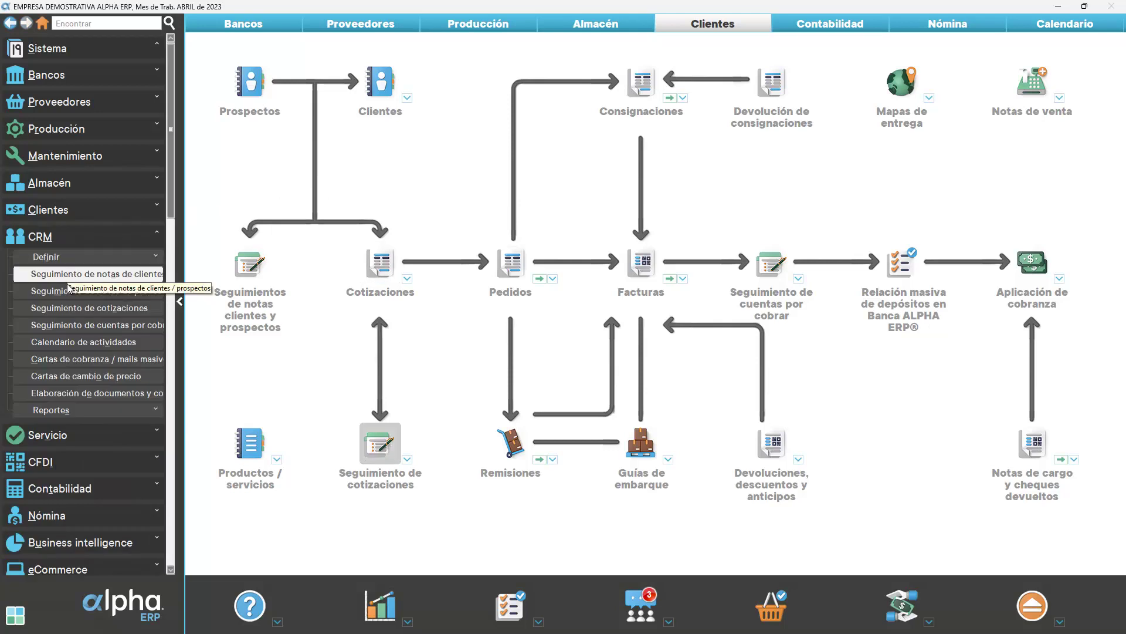
left_click(74, 309)
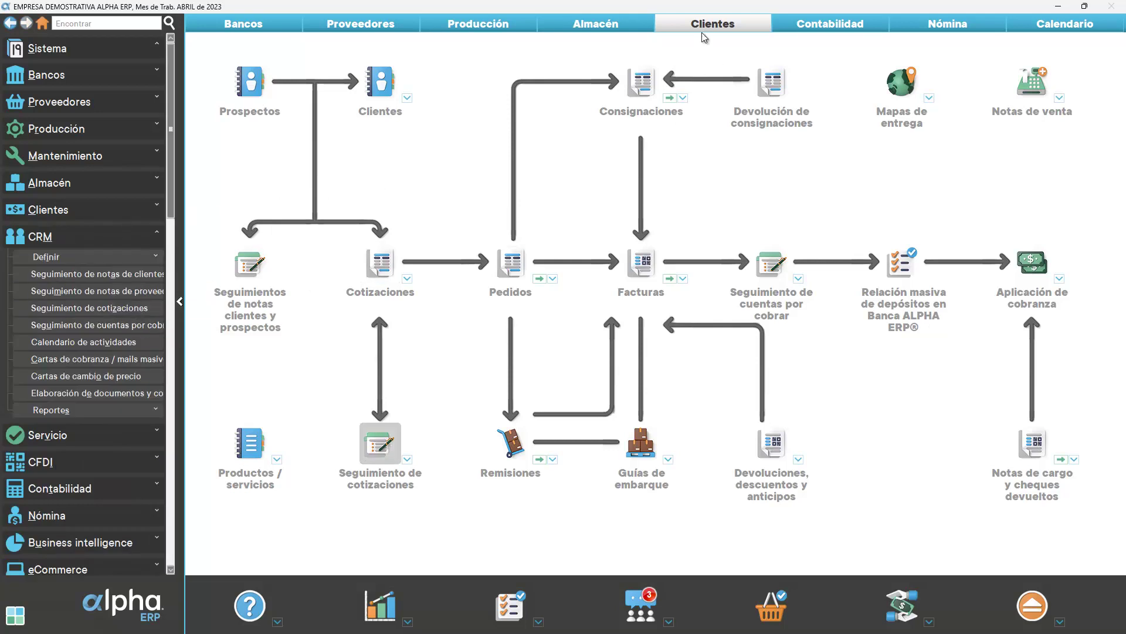
left_click(378, 444)
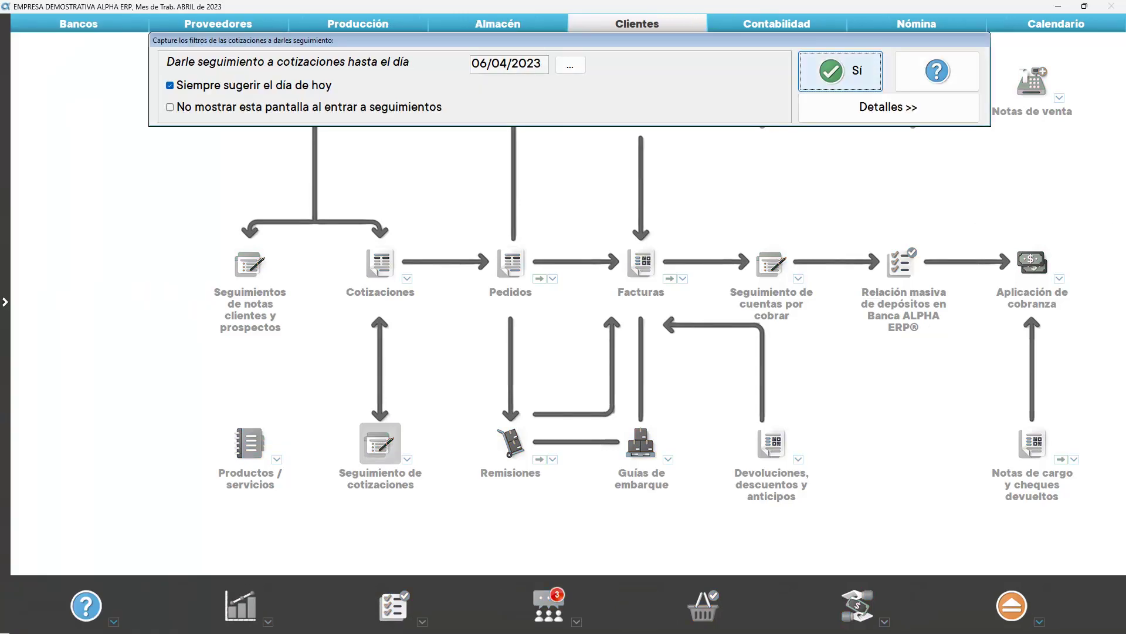
Expand the filter details and review the date, Agente 1, quotation type (Todas) and status options
left_click(837, 113)
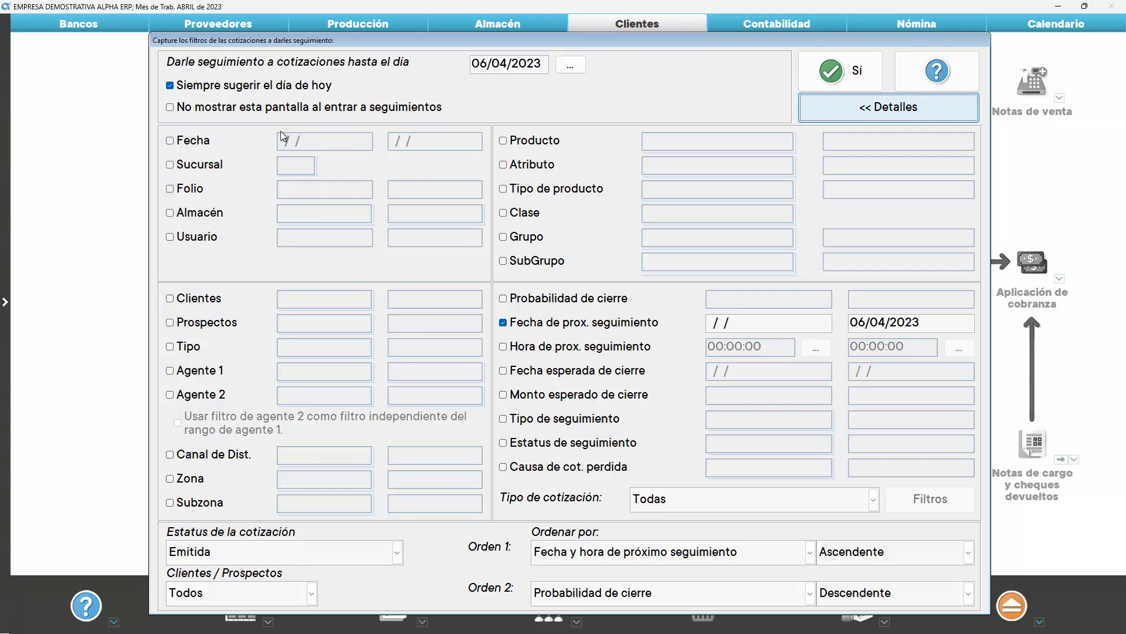
left_click(212, 142)
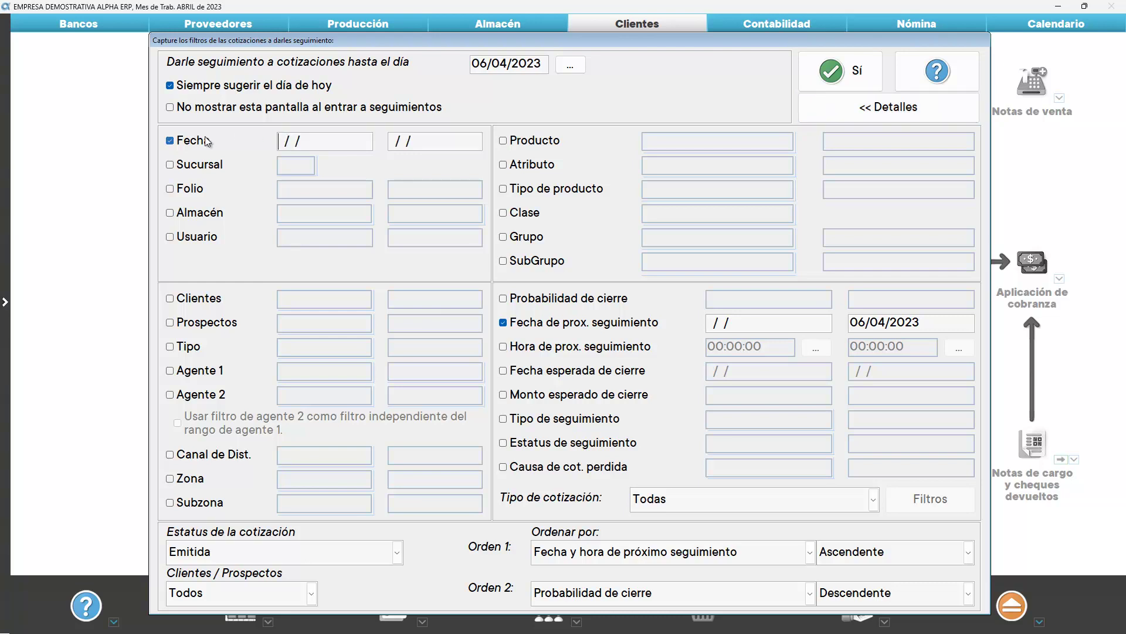
left_click(193, 142)
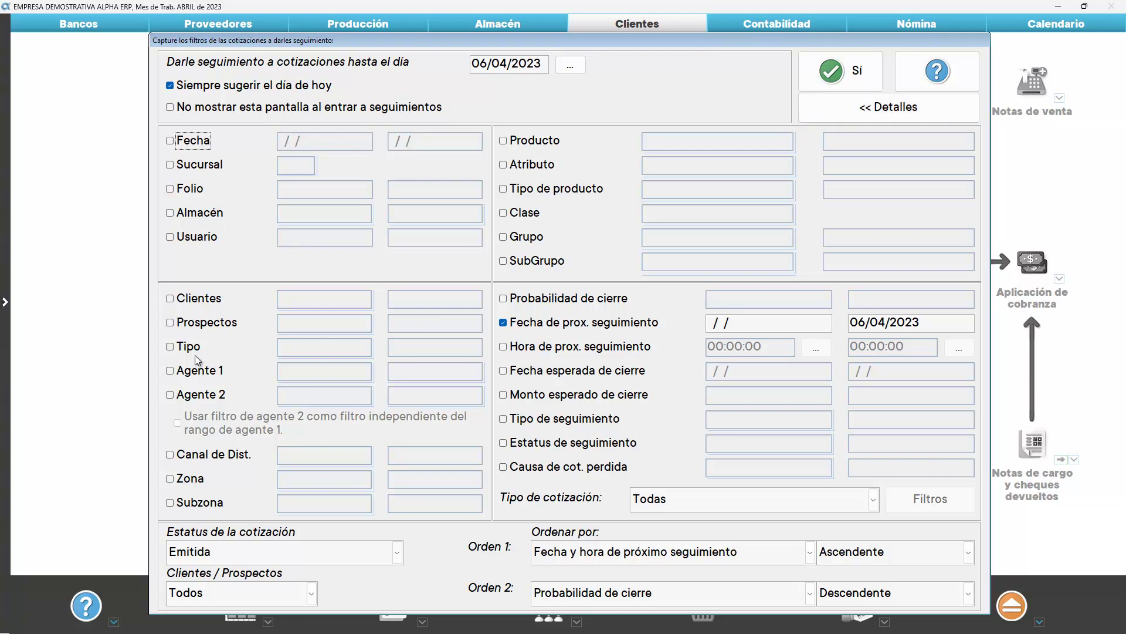
left_click(196, 375)
left_click(210, 374)
left_click(709, 507)
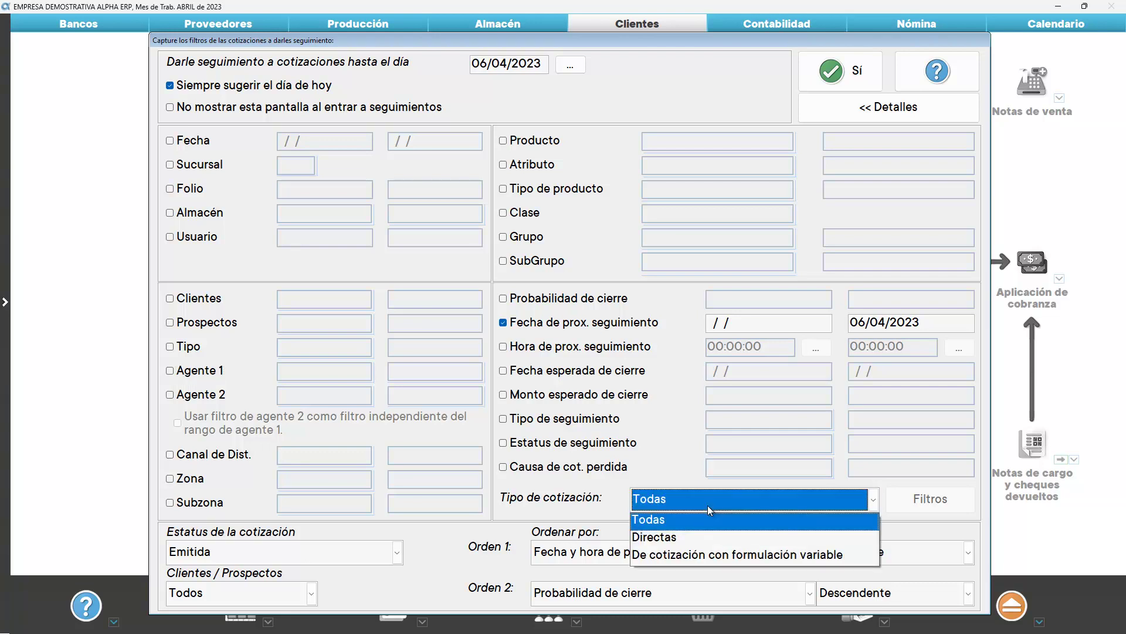
left_click(710, 509)
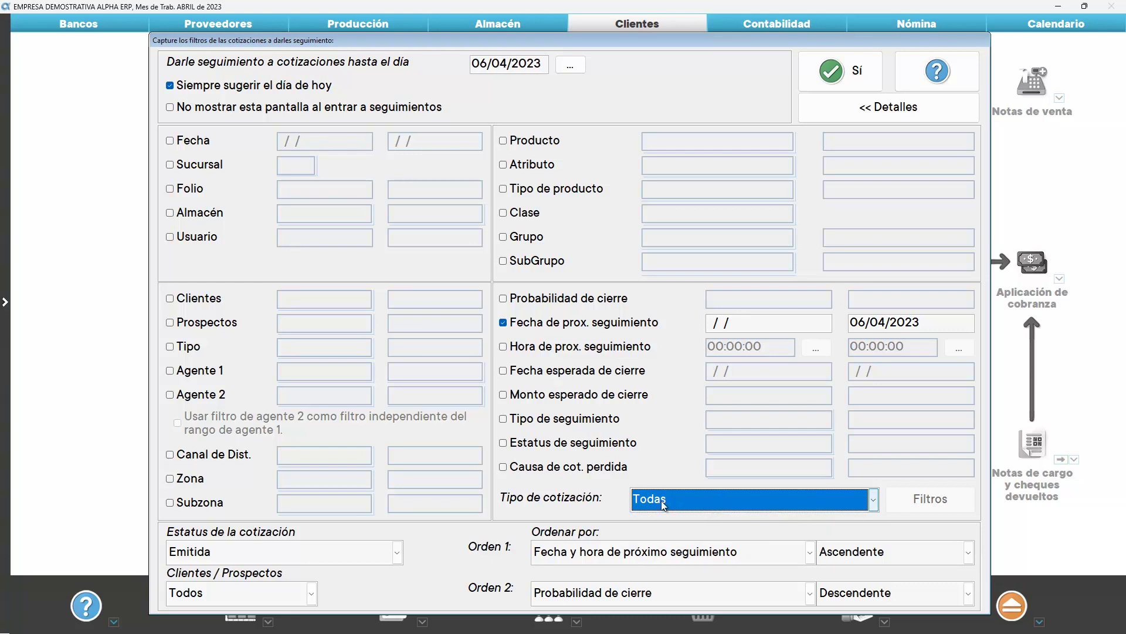
left_click(215, 557)
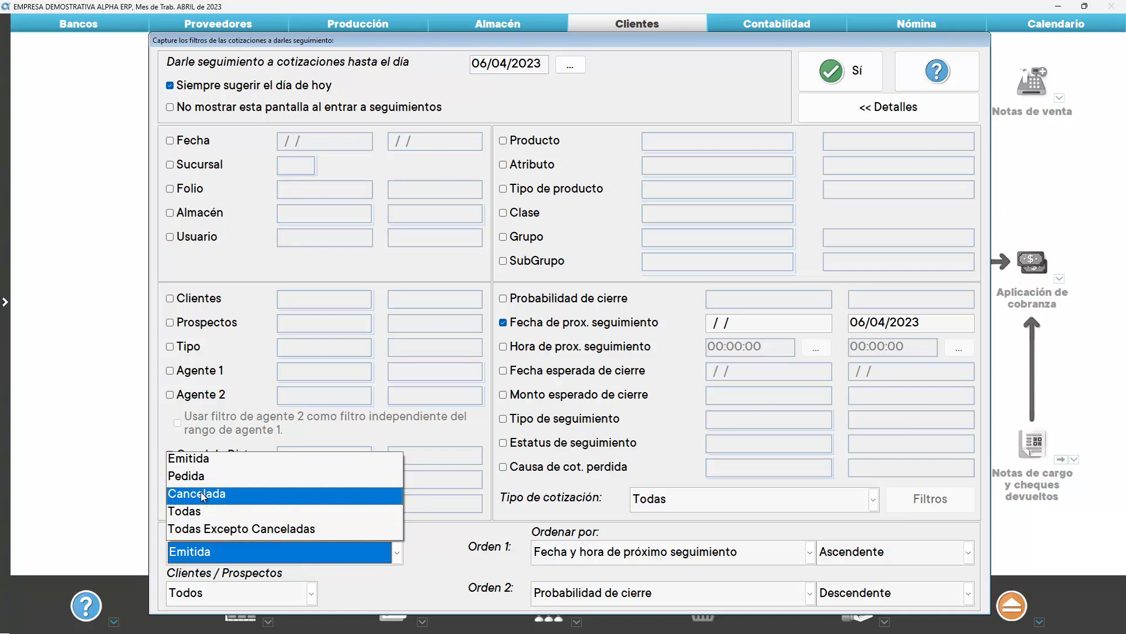
Keep status Emitida and include both clients and prospects in the follow-up filter
left_click(230, 556)
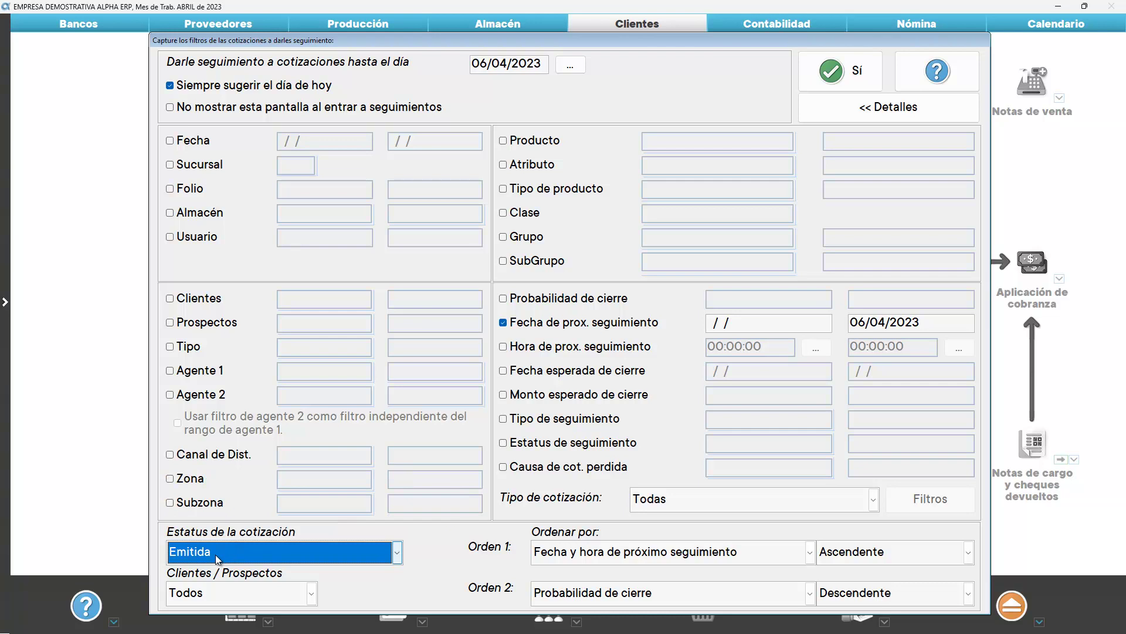
left_click(232, 593)
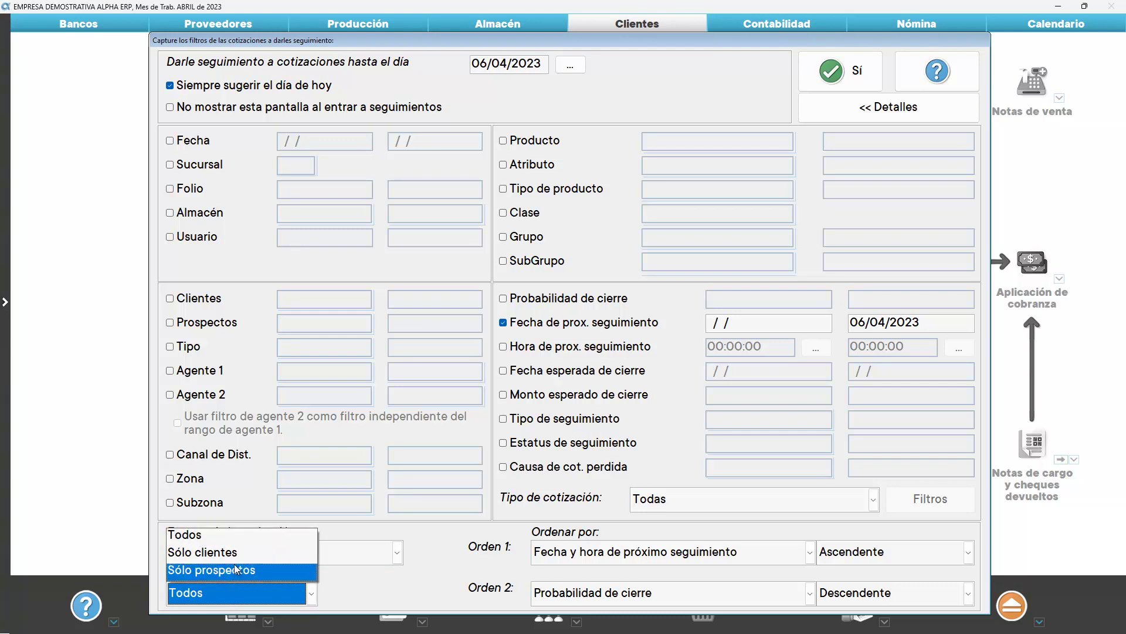
left_click(236, 594)
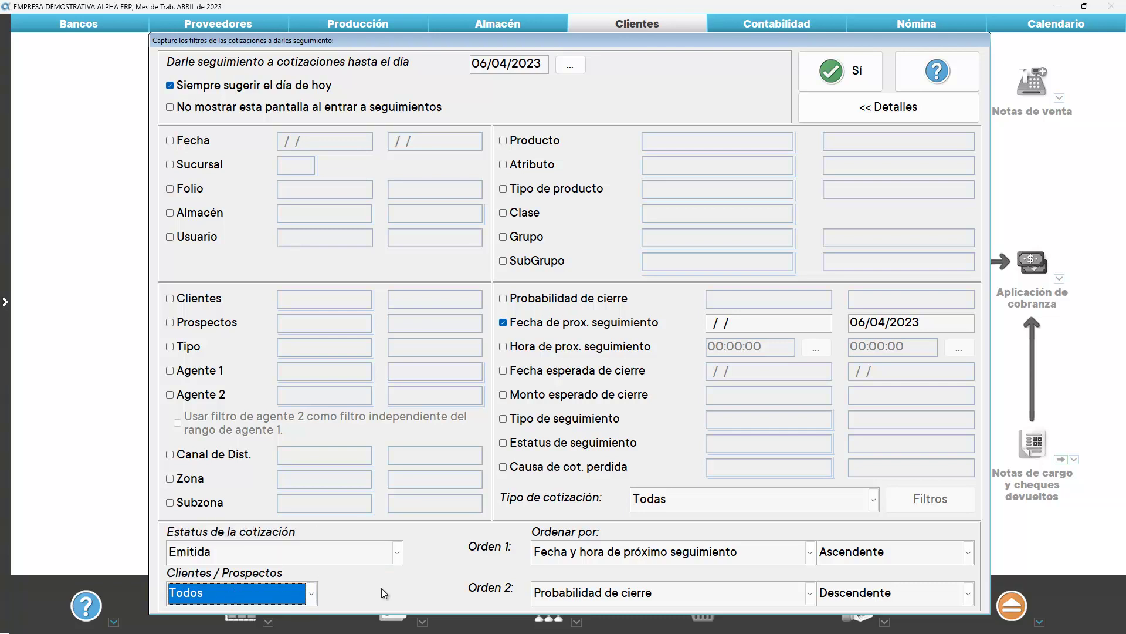
Sort by next follow-up date ascending, then closing probability descending, and apply the filters
left_click(808, 553)
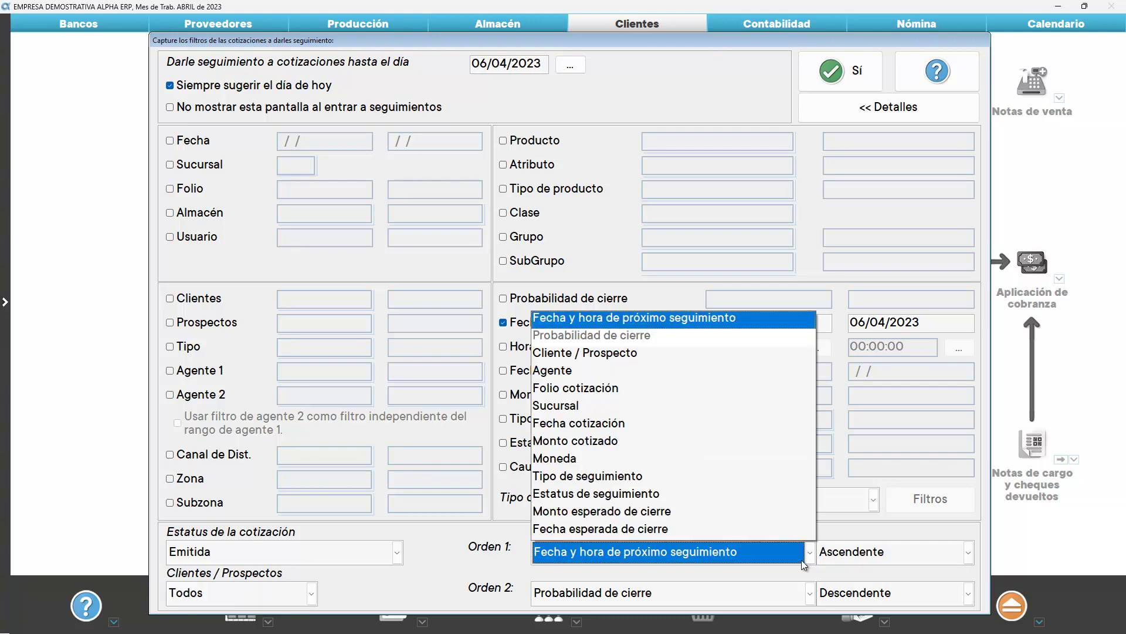
left_click(804, 565)
left_click(832, 563)
left_click(833, 563)
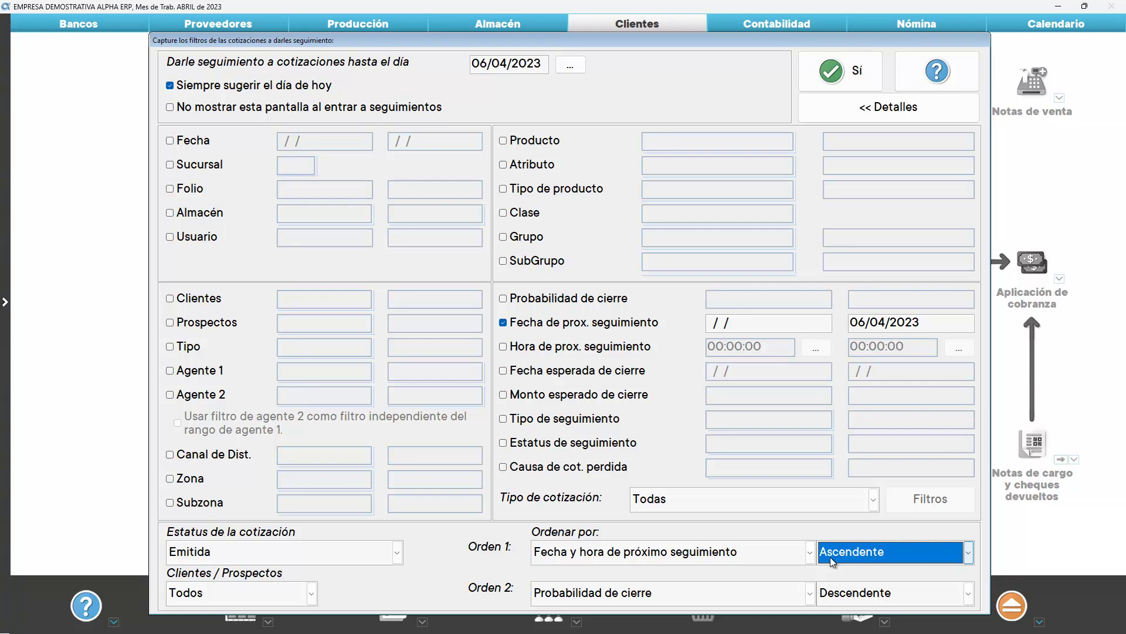
left_click(614, 596)
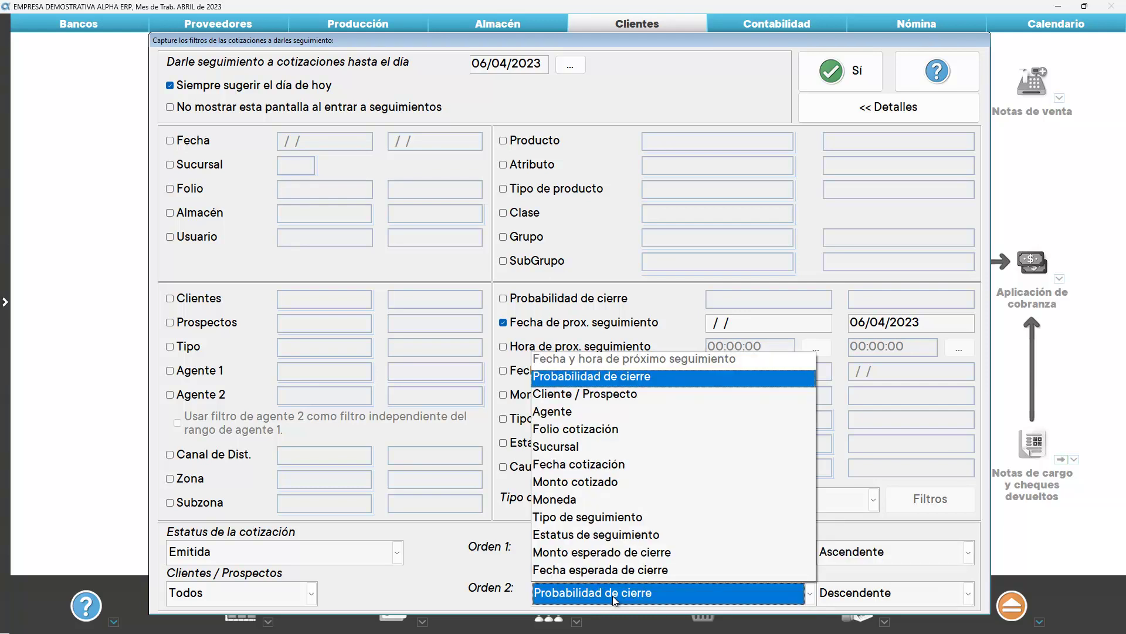
left_click(614, 597)
left_click(849, 605)
left_click(849, 604)
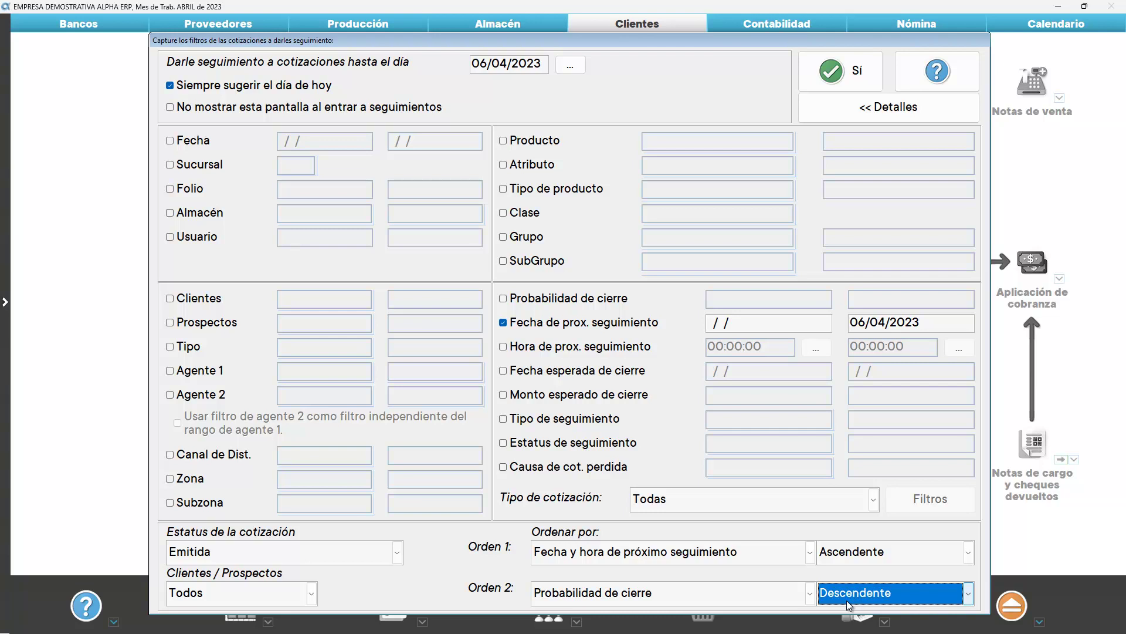
left_click(826, 84)
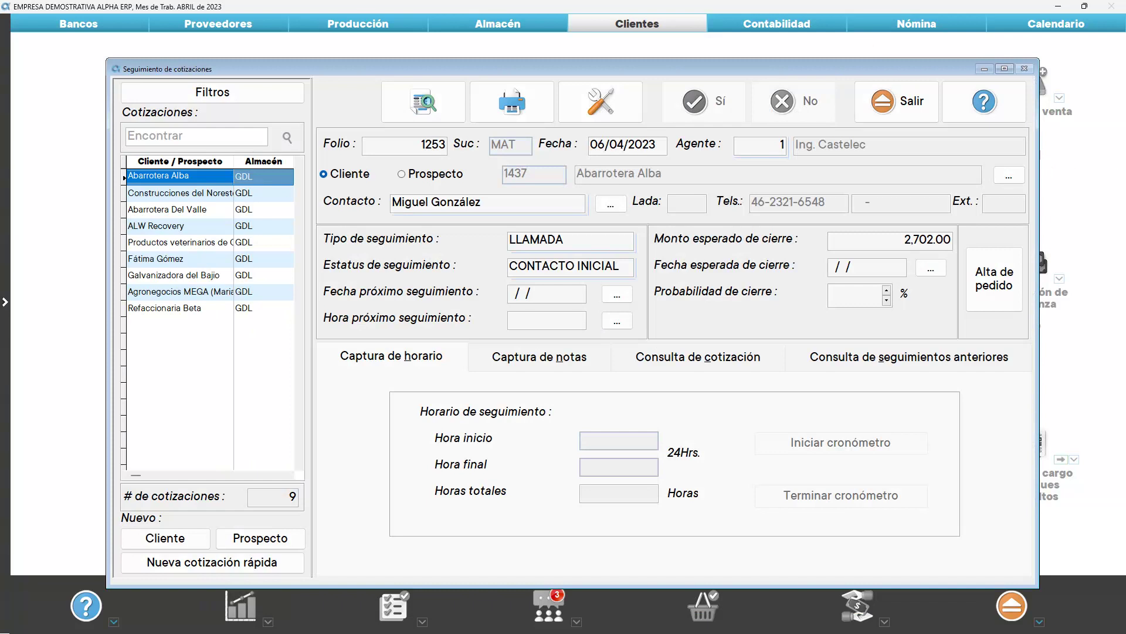
Maximize the follow-up window, widen the quotation list and scroll across its columns
double_click(329, 68)
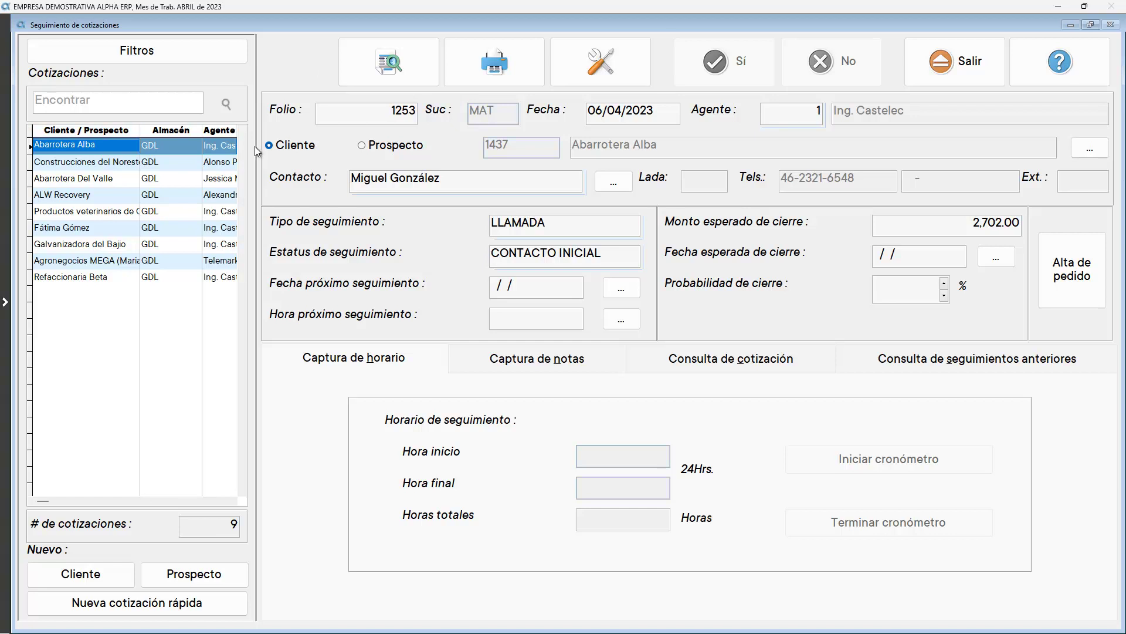
left_click_drag(258, 148, 464, 160)
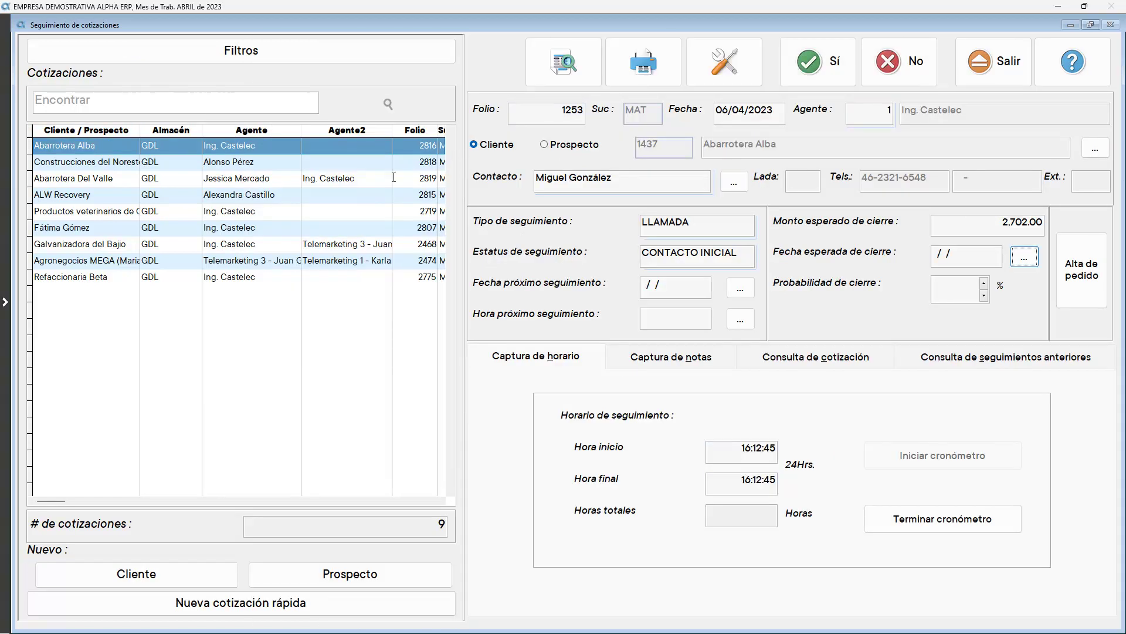
left_click(276, 501)
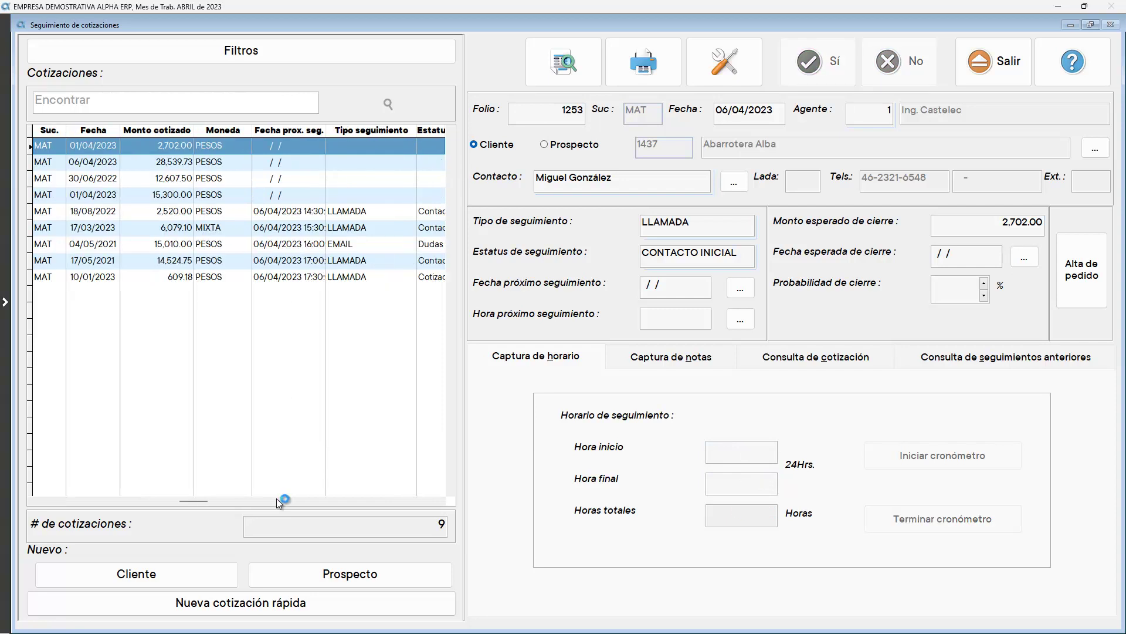
left_click(327, 500)
left_click(39, 500)
left_click(39, 500)
Search the quotations for 'refa', clear the search, and bring back the follow-up filters
left_click(76, 149)
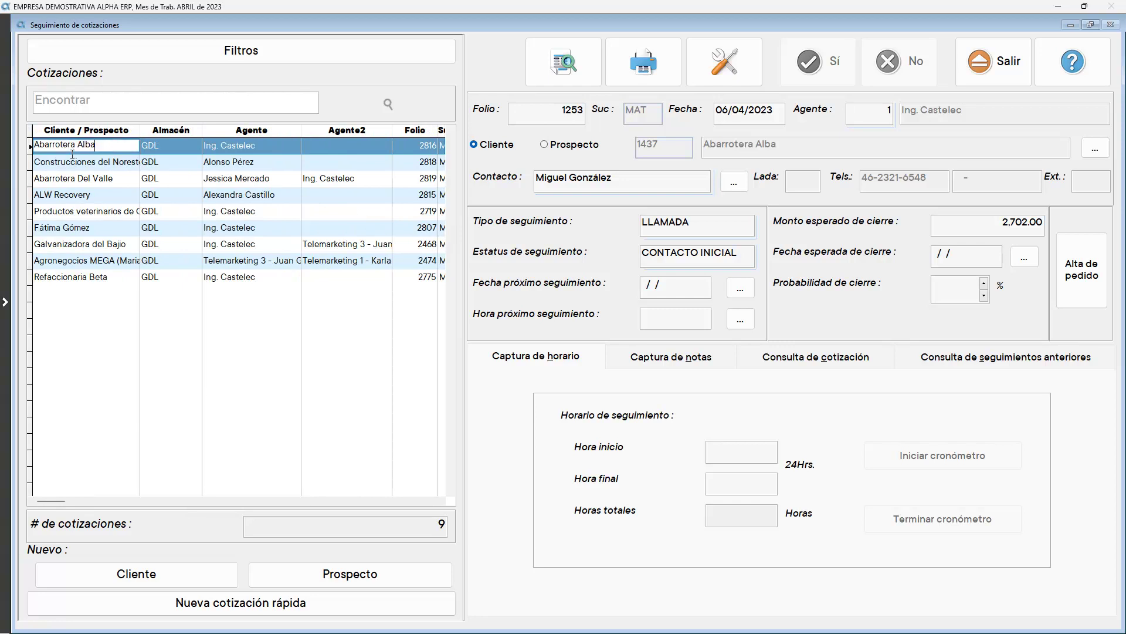
left_click(61, 100)
type("re")
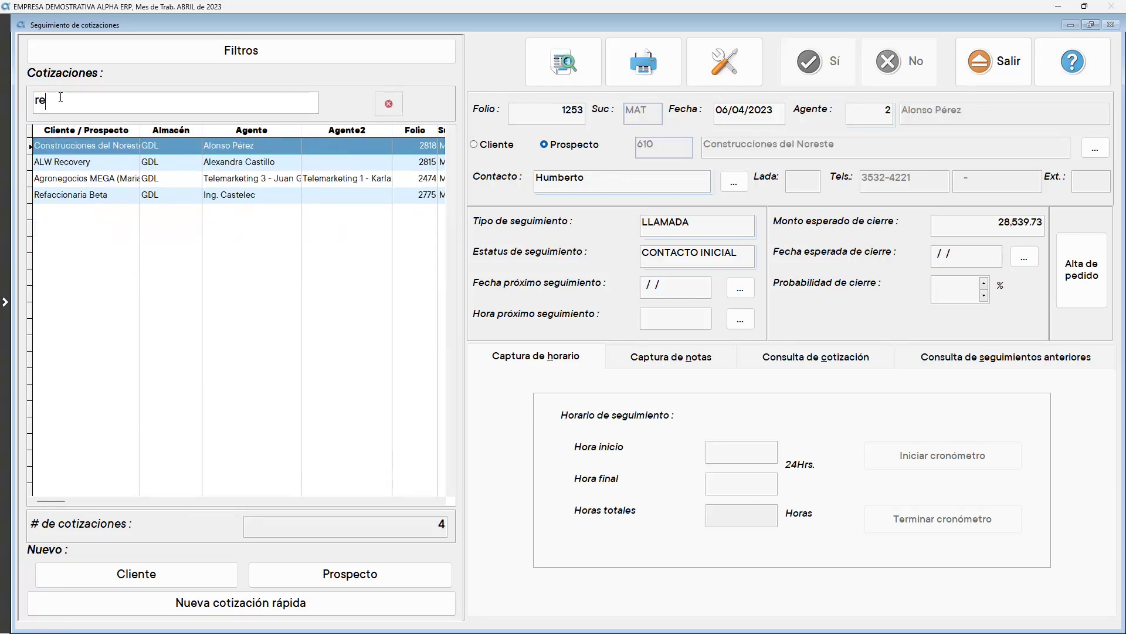
type("fa")
left_click(387, 102)
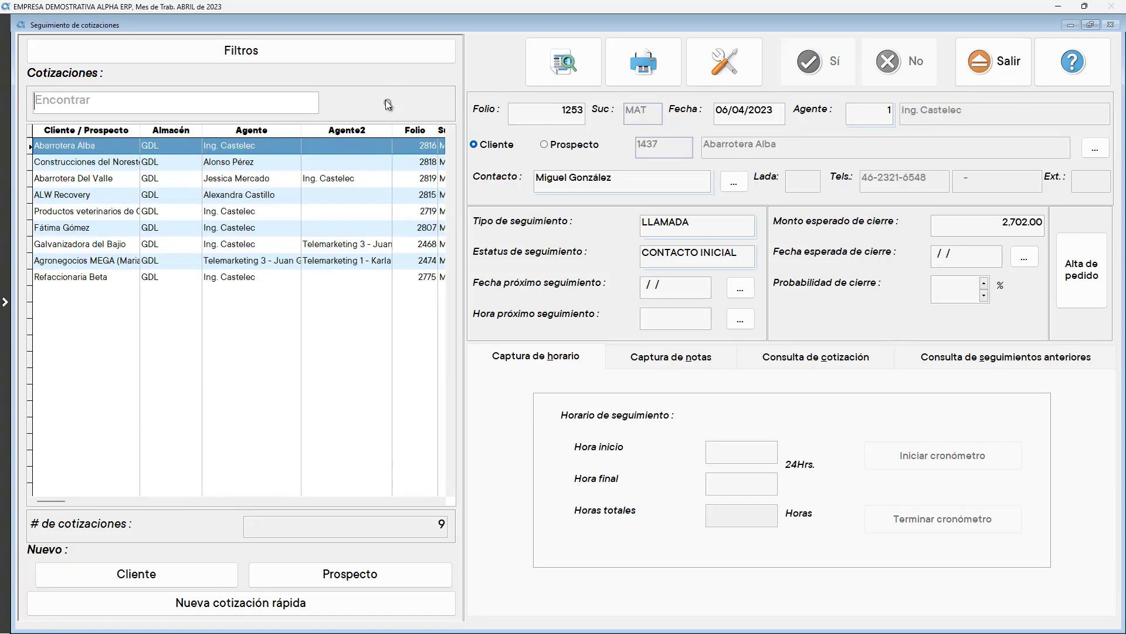
left_click(332, 57)
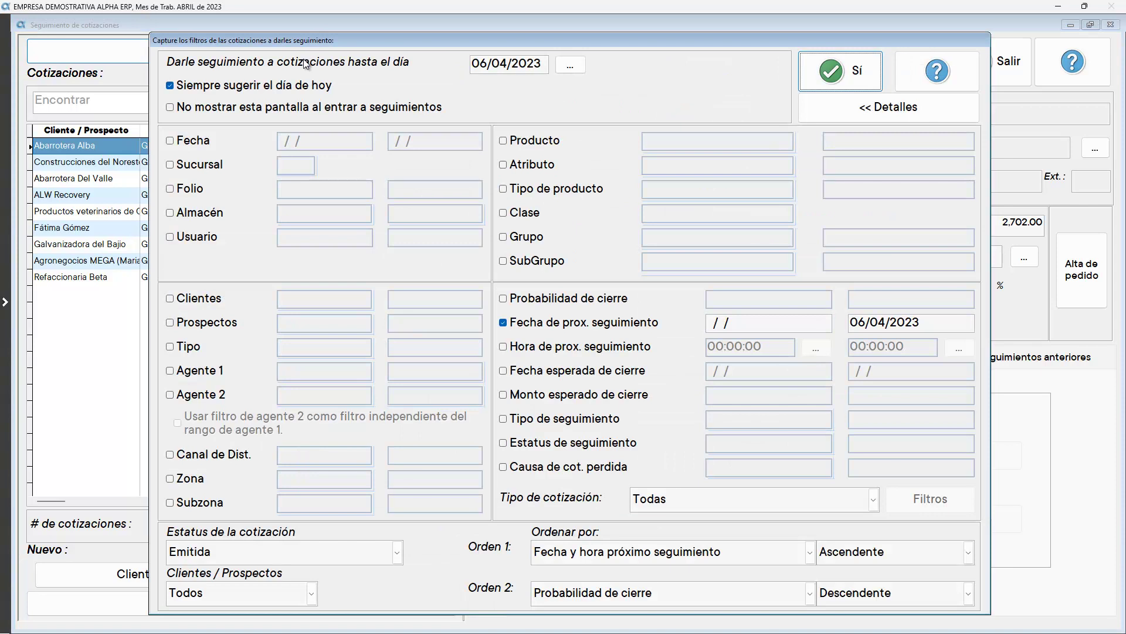
Skip the filter screen on entry, then try a 01/04–31/12 date filter and turn it off
left_click(185, 110)
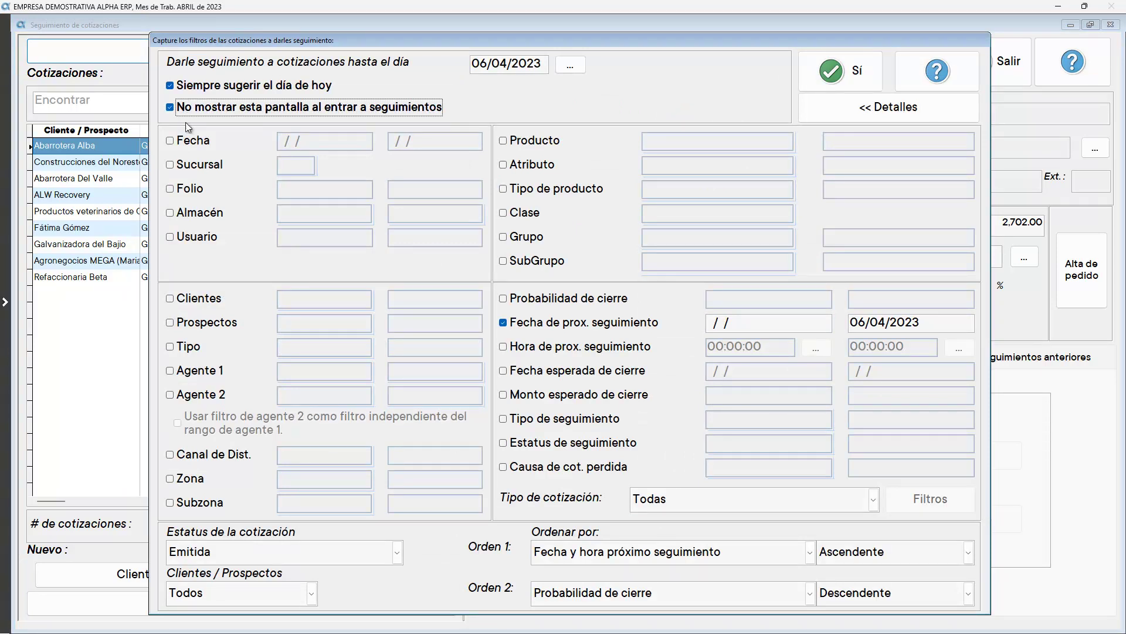
left_click(189, 144)
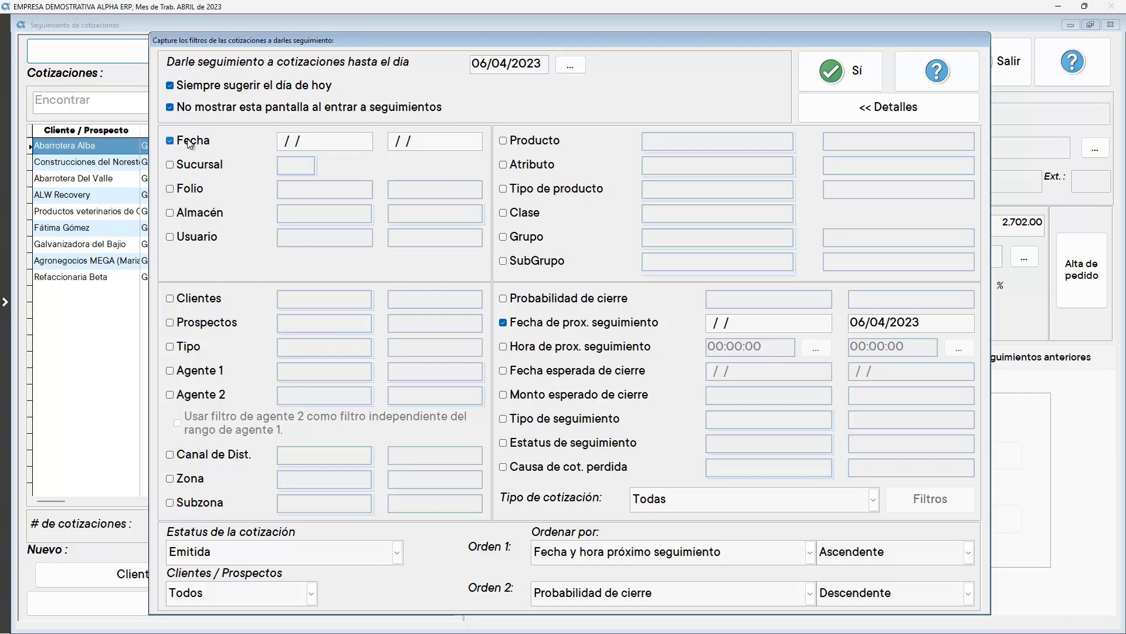
type("01/")
type("01")
key("Tab")
type("3112")
key("Tab")
key("shift+Tab")
key("shift+Tab")
type("014")
key("Tab")
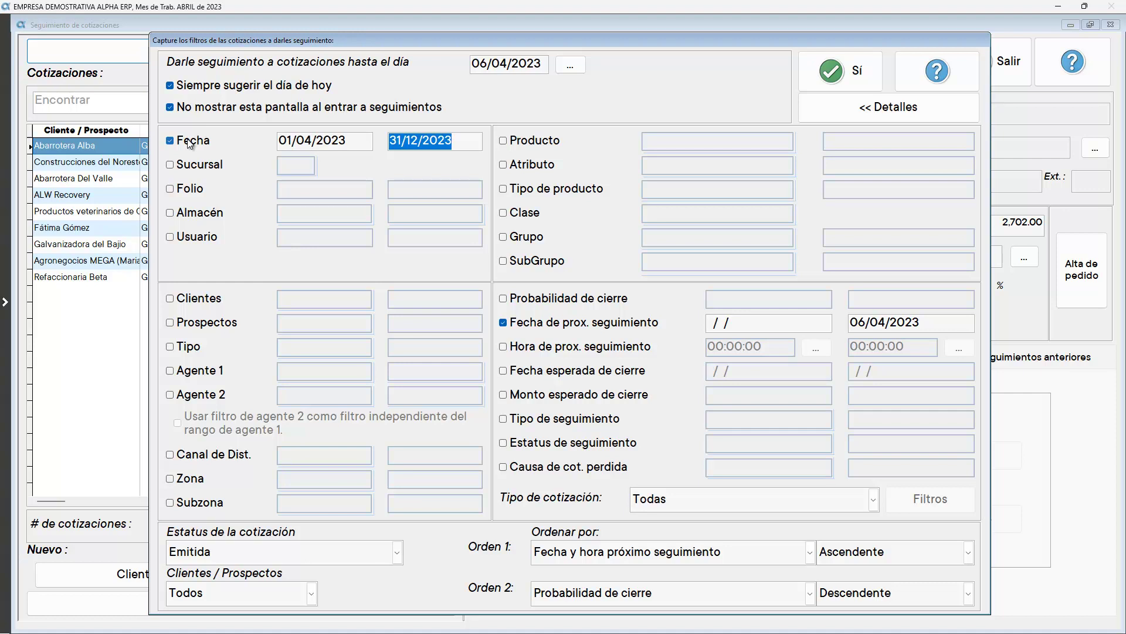
left_click(188, 142)
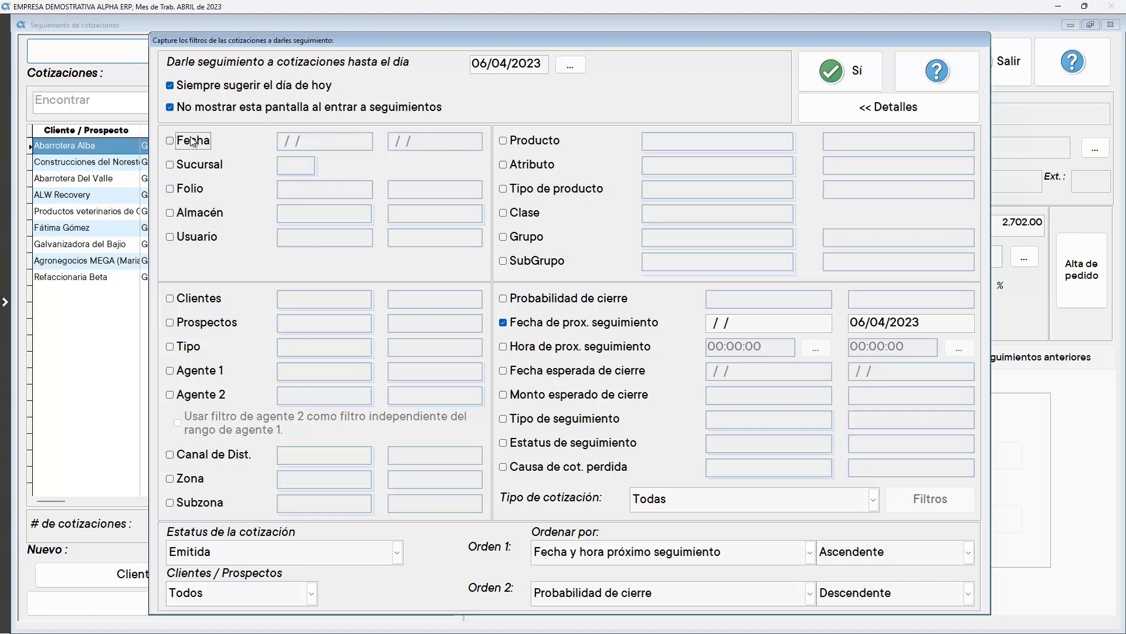
Try an Agente 1 filter, turn it off, and apply the unchanged filters
left_click(196, 374)
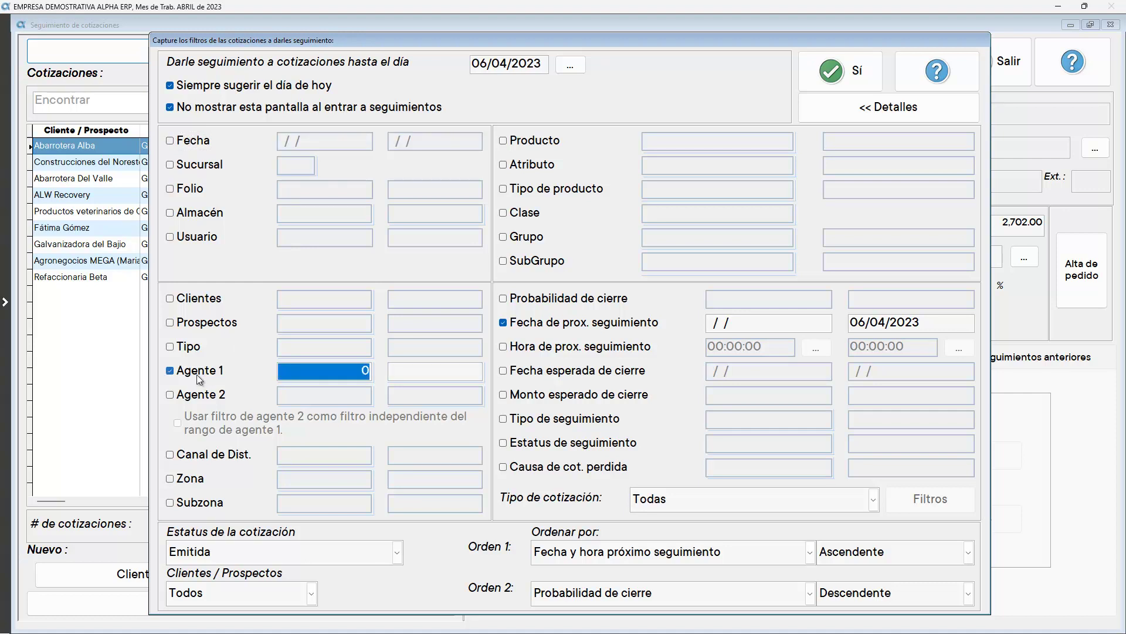
type("1")
key("Tab")
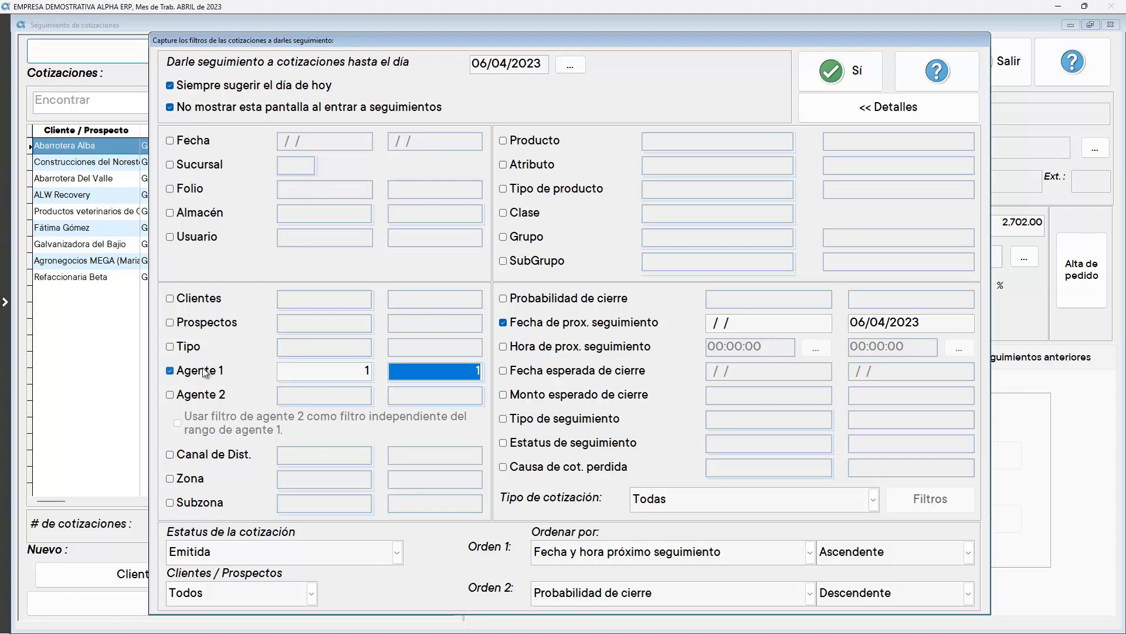
left_click(203, 371)
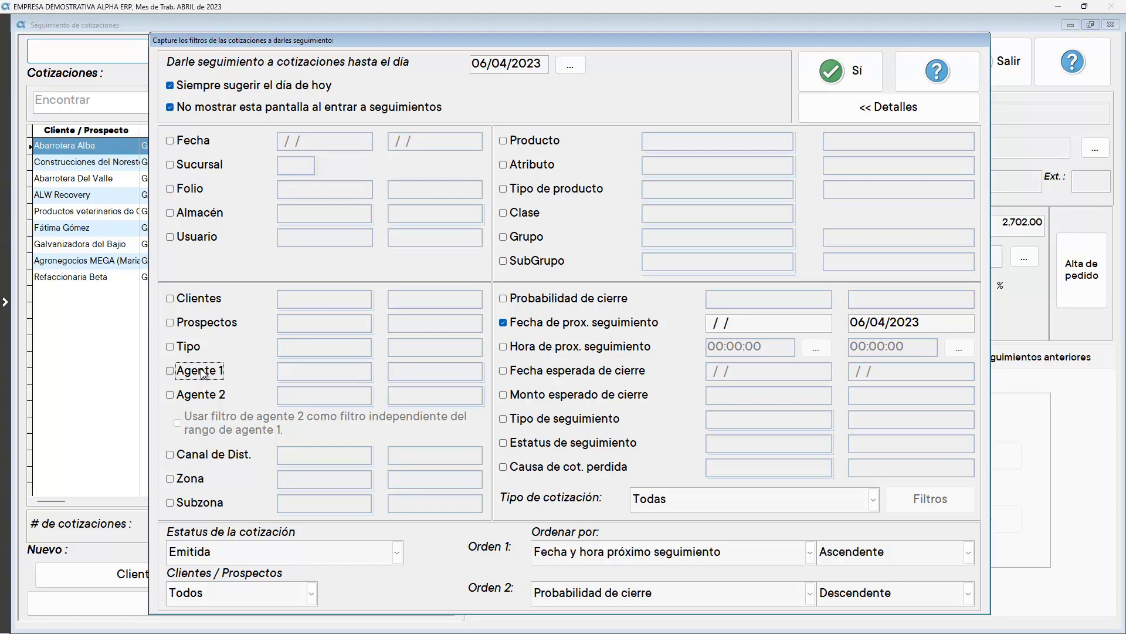
left_click(812, 75)
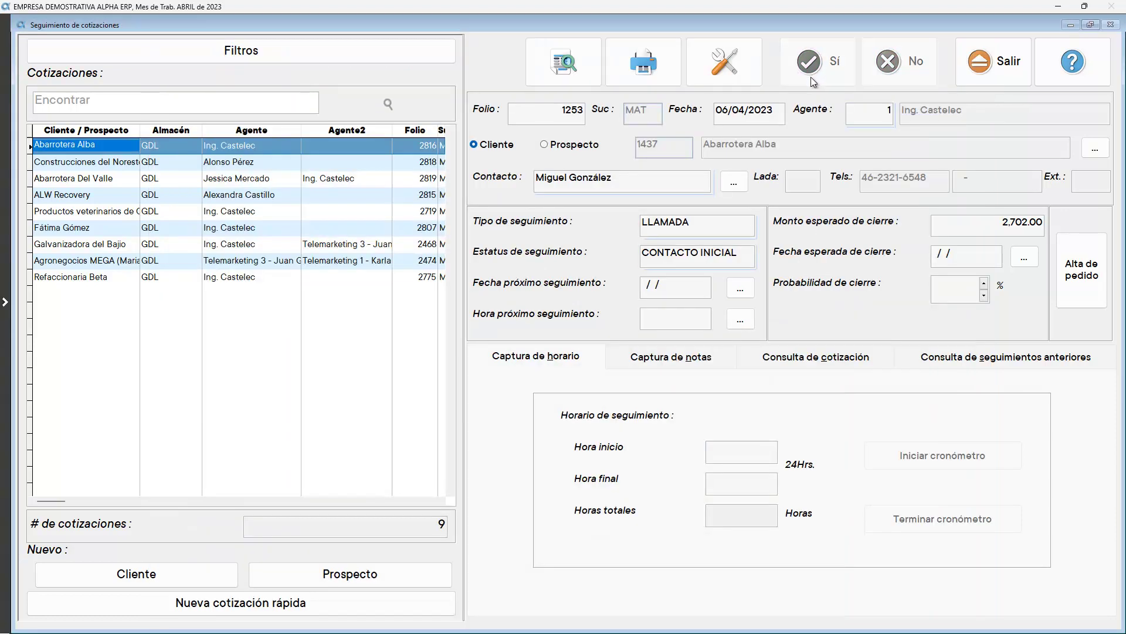
Maximize the follow-up window, open and close the quick quotation capture, then start a new Prospecto
left_click(991, 72)
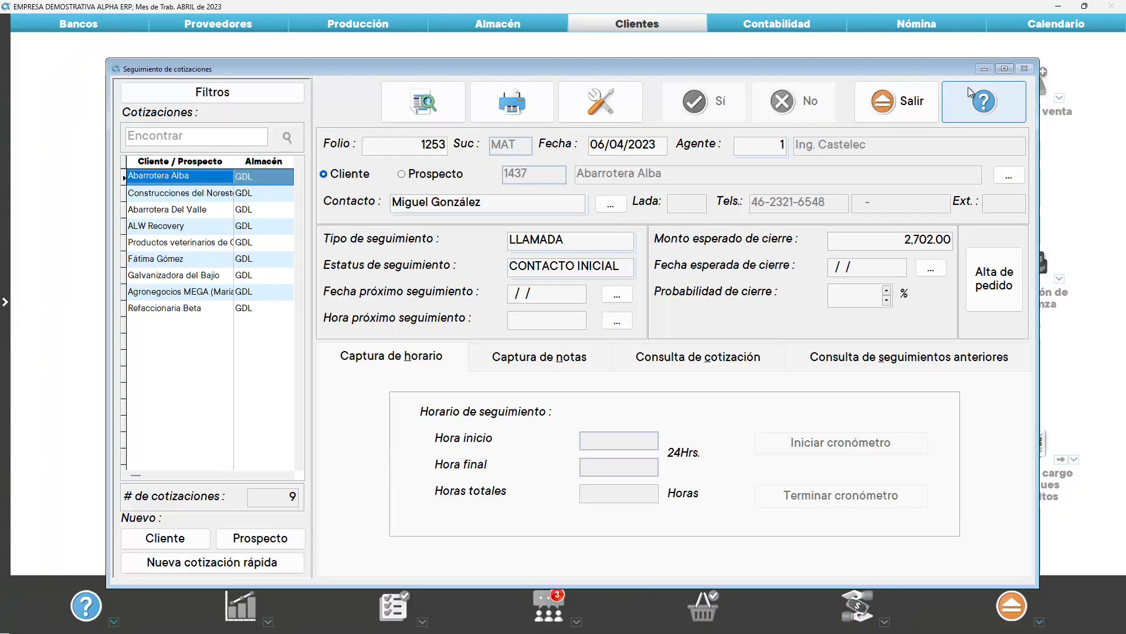
left_click(1004, 69)
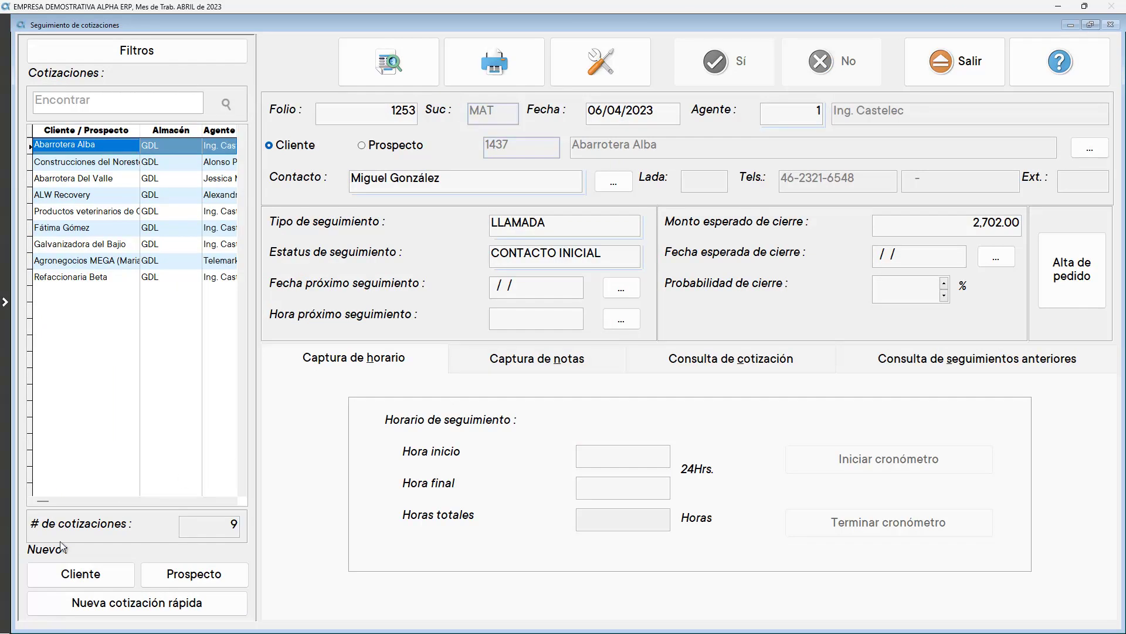
left_click(136, 603)
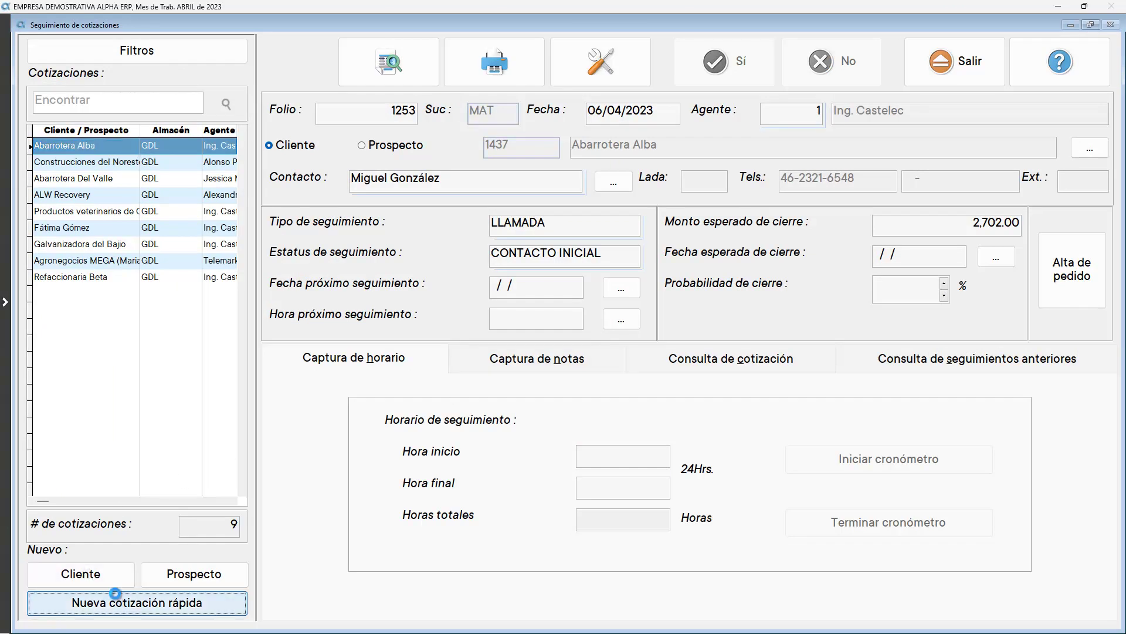
left_click(999, 230)
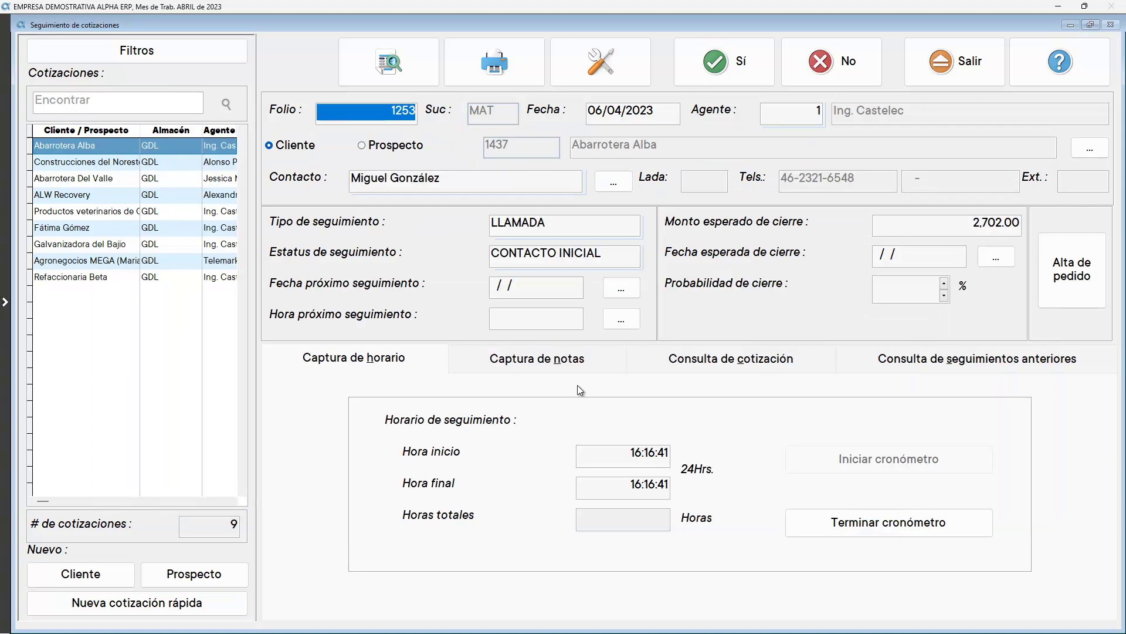
left_click(203, 575)
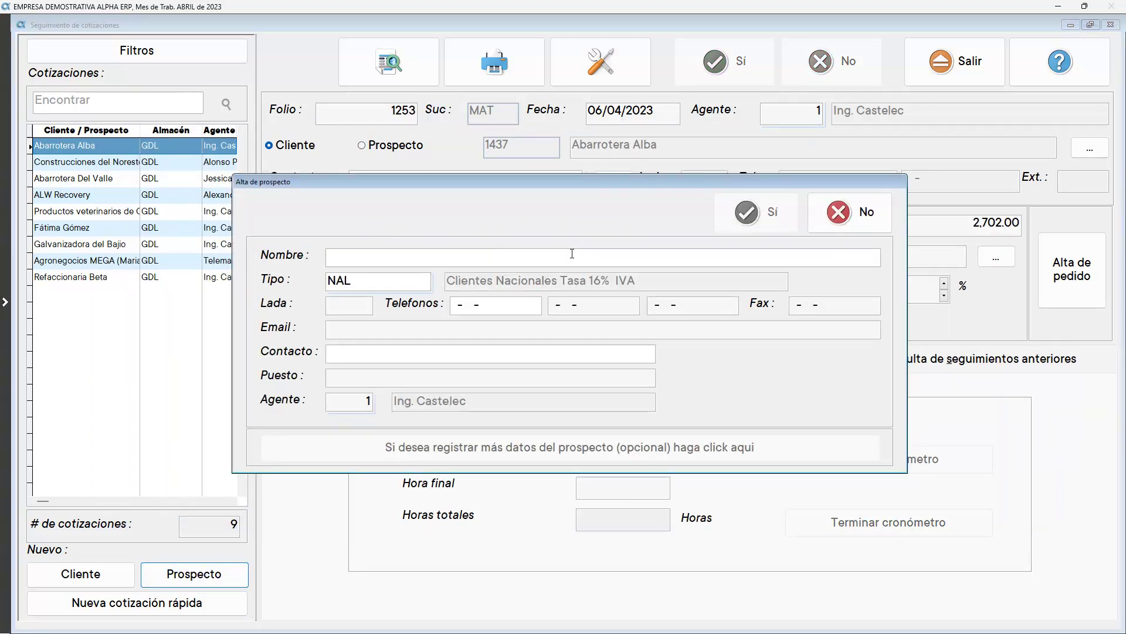
Paste the prospect name Alimentos Balanceados Jalisco and browse the matching client records
type("Alimentos Balanceados Jalisco")
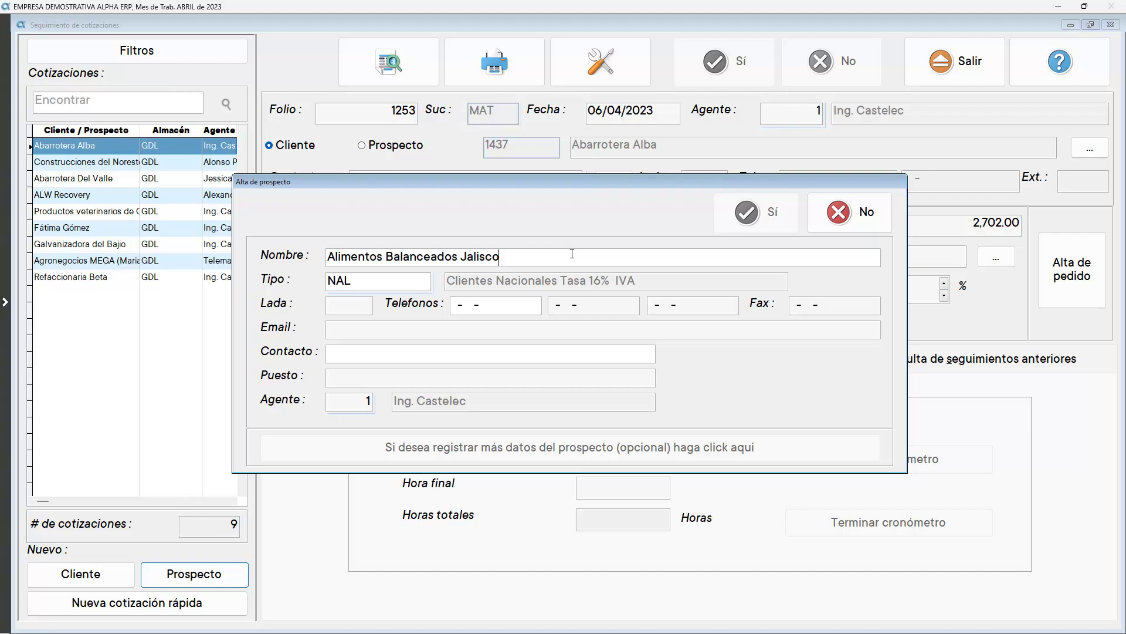
key("Return")
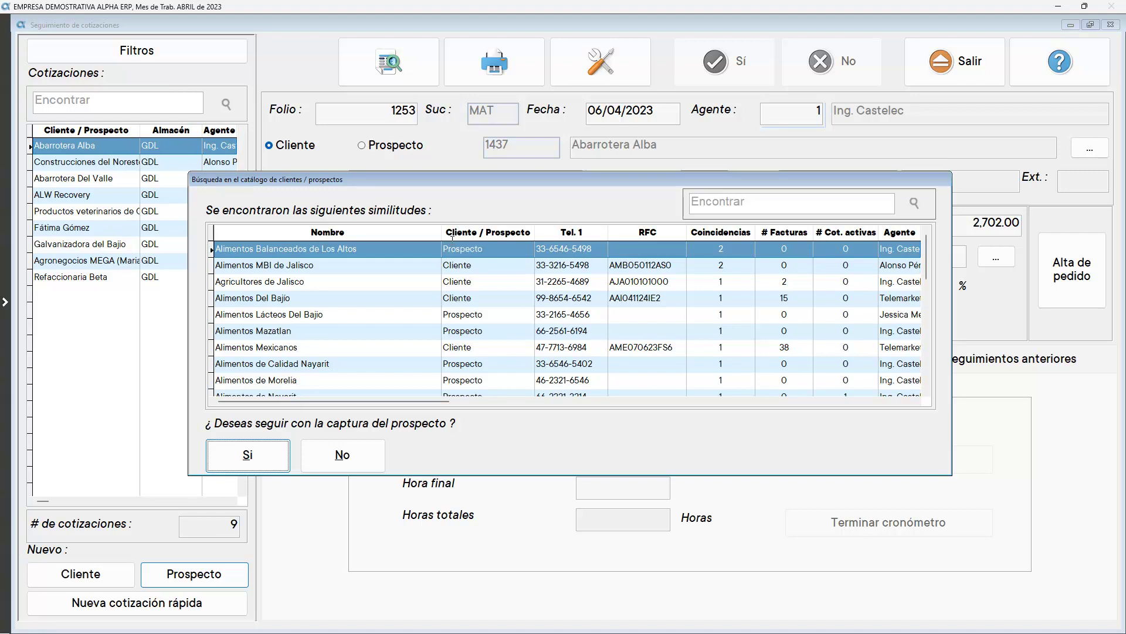
left_click_drag(442, 233, 364, 233)
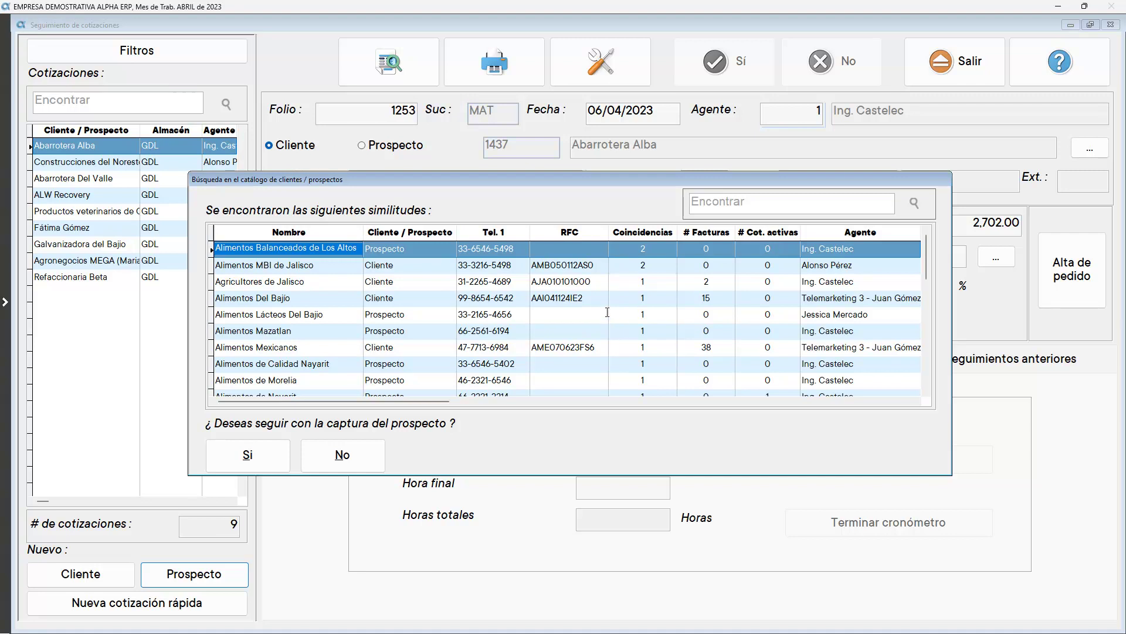
left_click(427, 281)
left_click(428, 251)
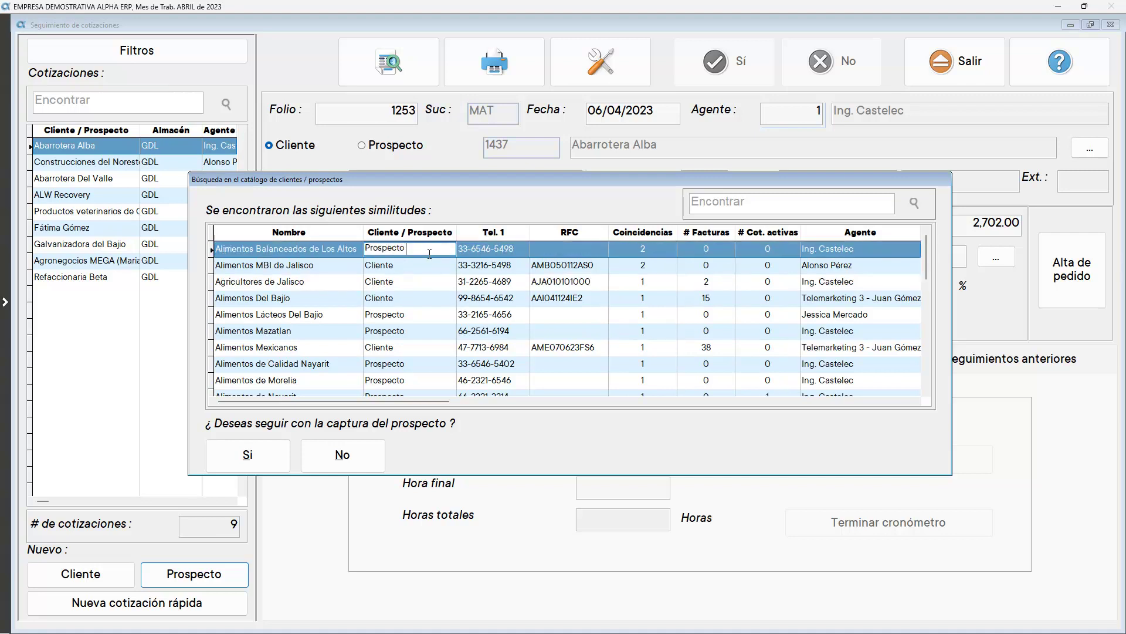
left_click(717, 249)
left_click(756, 248)
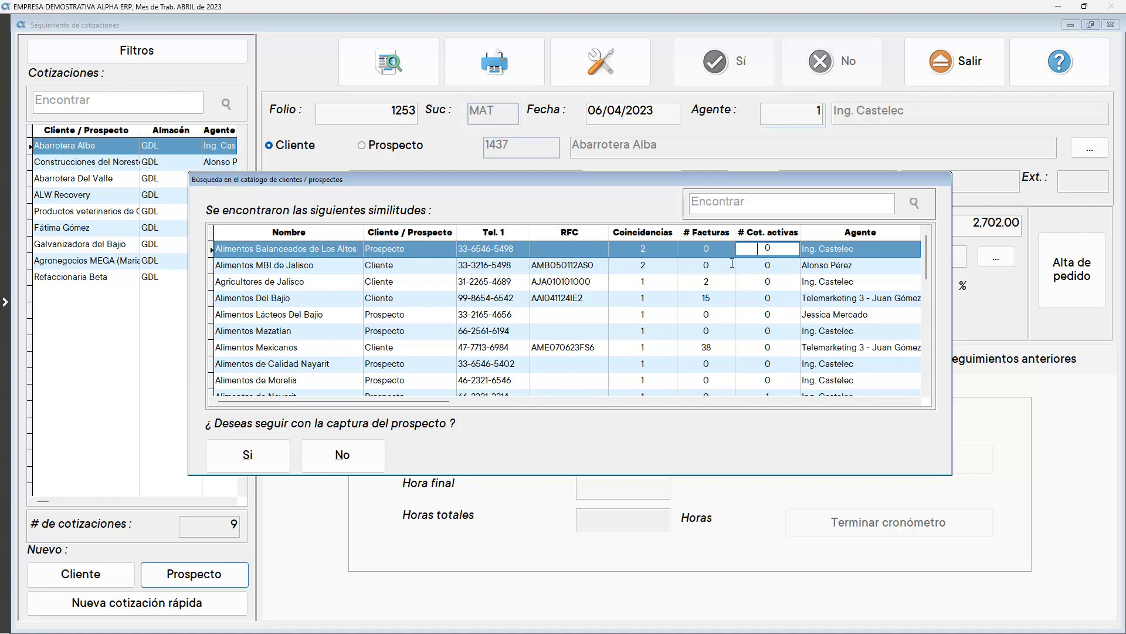
left_click(733, 261)
left_click(757, 261)
left_click(815, 265)
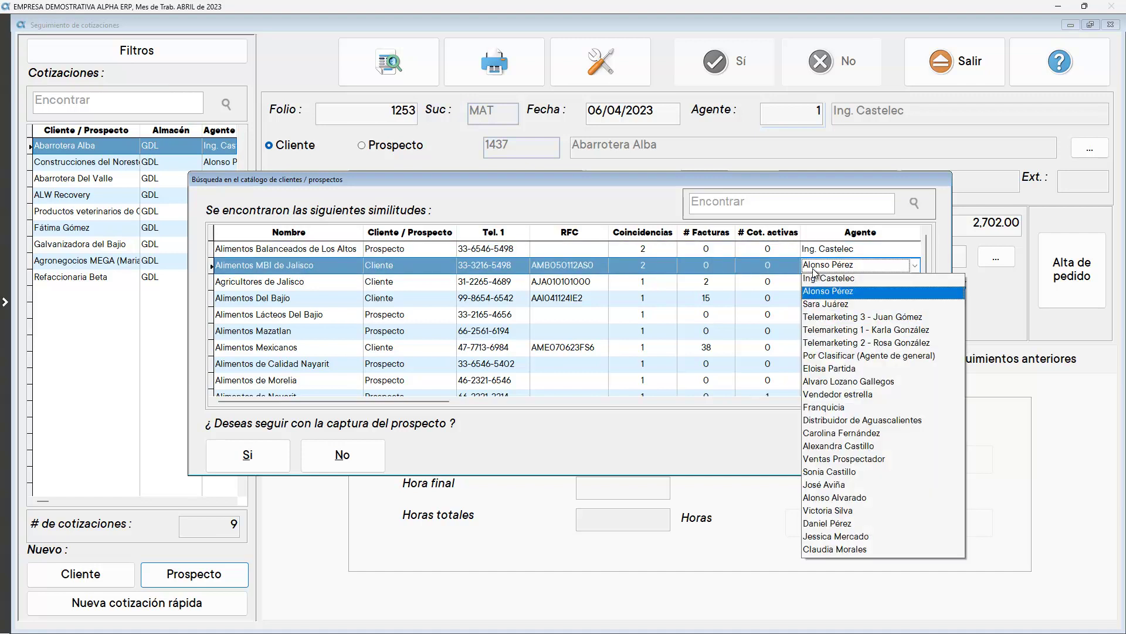
left_click(843, 297)
left_click(914, 403)
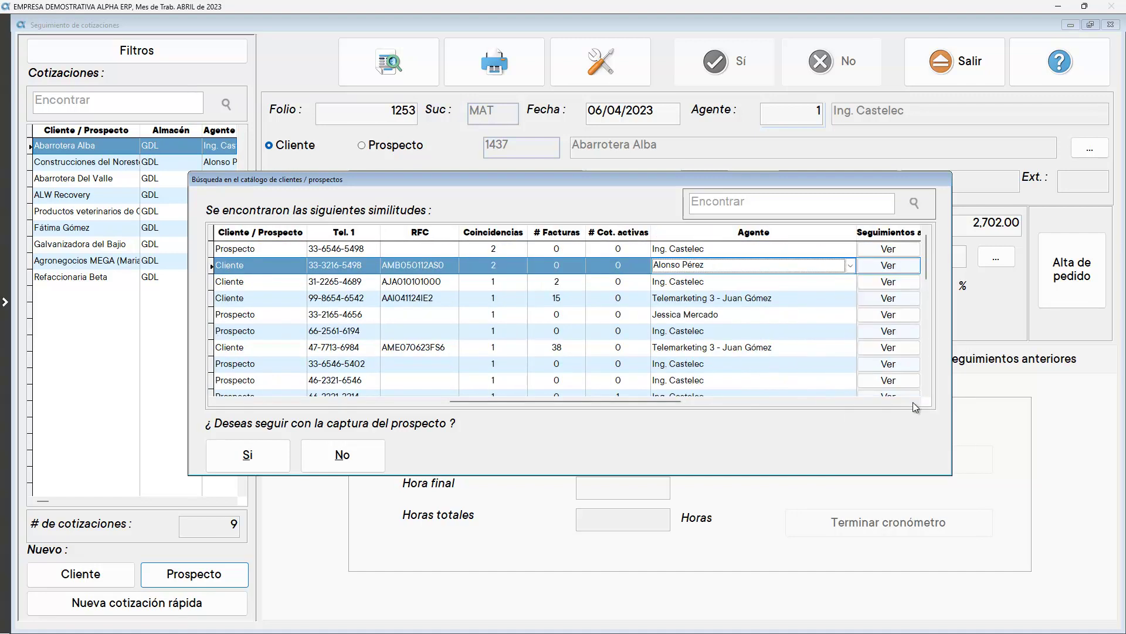
left_click(914, 403)
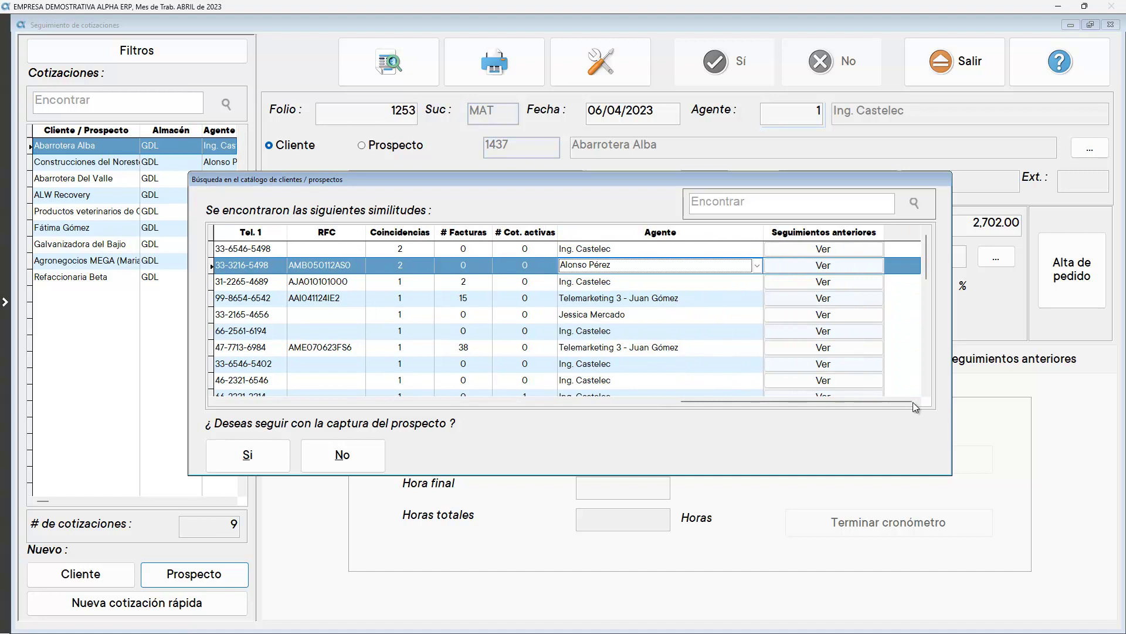
Review Alimentos MBI de Jalisco's past follow-ups, folios 1230 and 1248
left_click(824, 267)
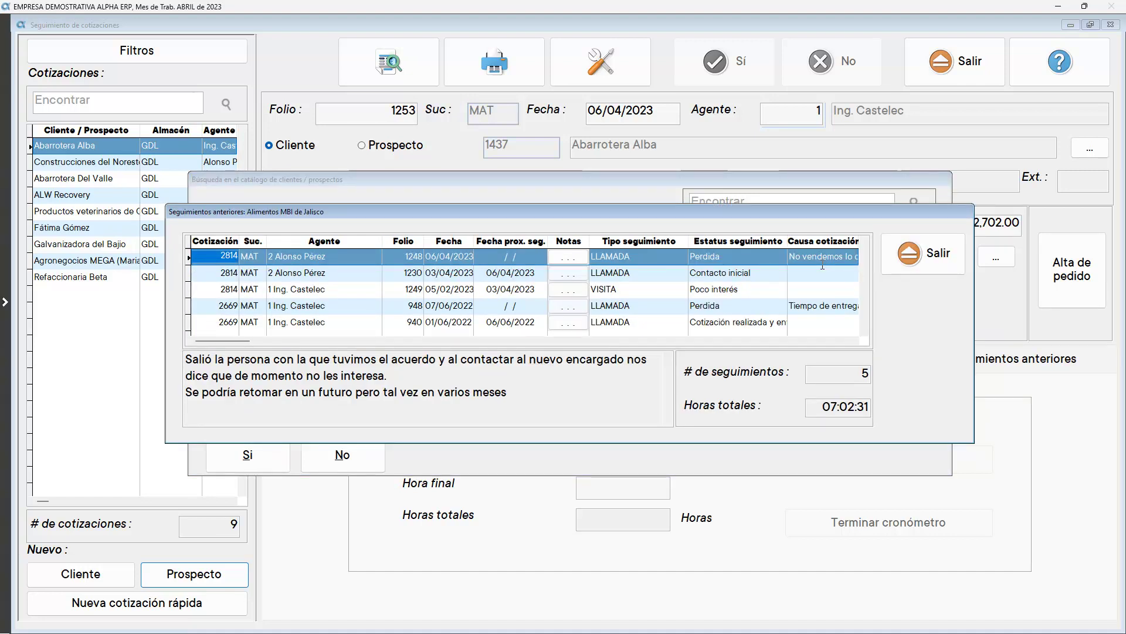
left_click(327, 273)
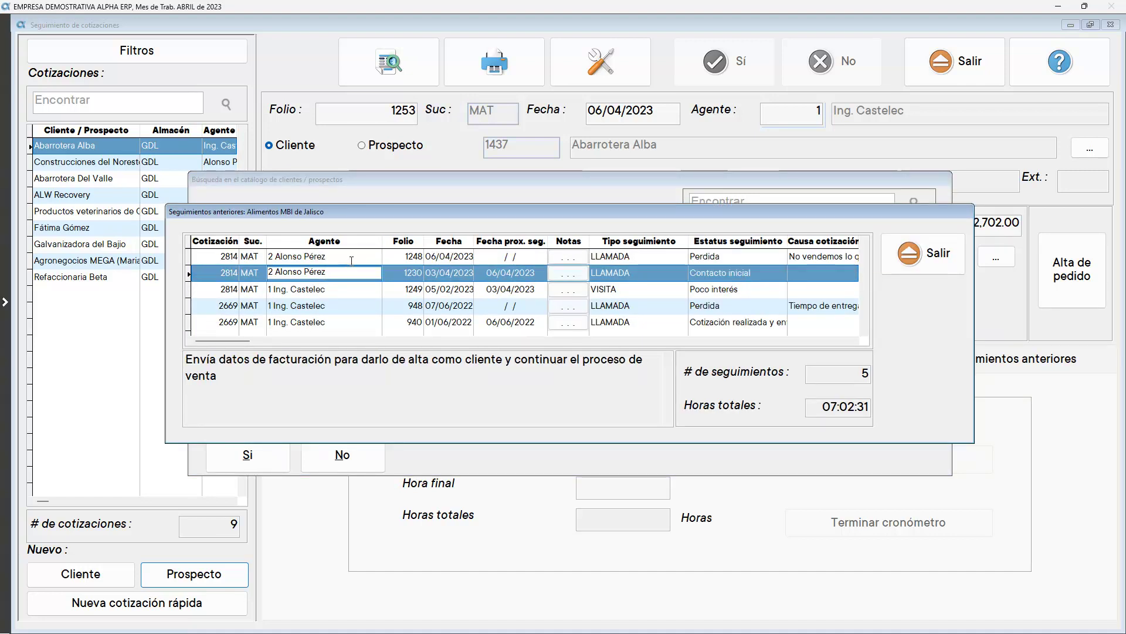
left_click(351, 260)
left_click(913, 252)
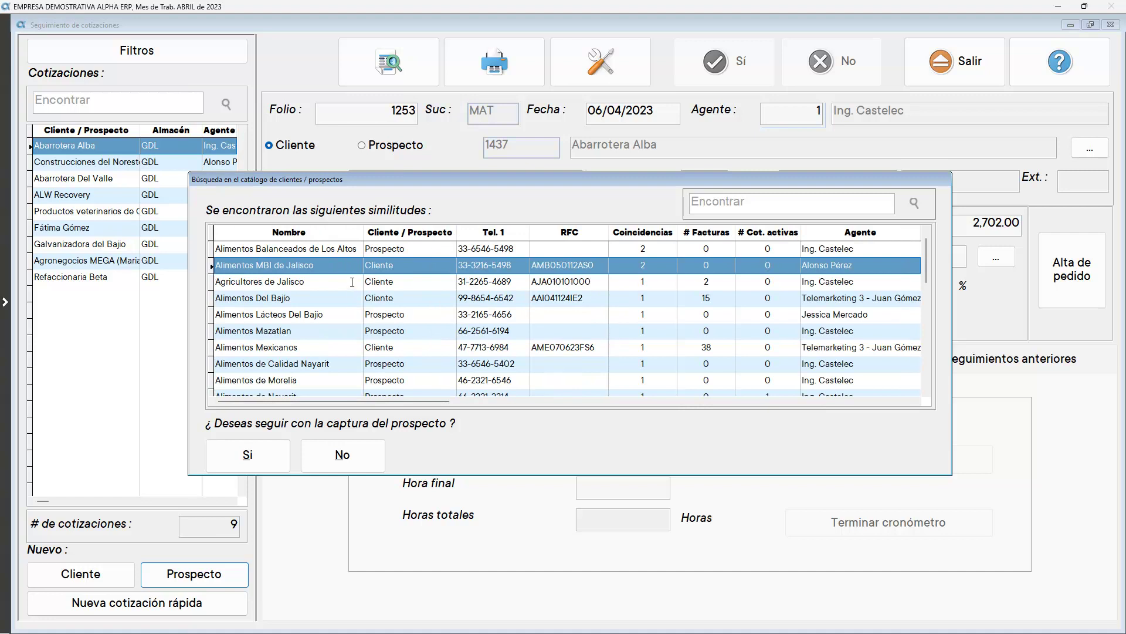
Check Agricultores de Jalisco's agent and past follow-ups, dismissing the system notice
left_click(352, 282)
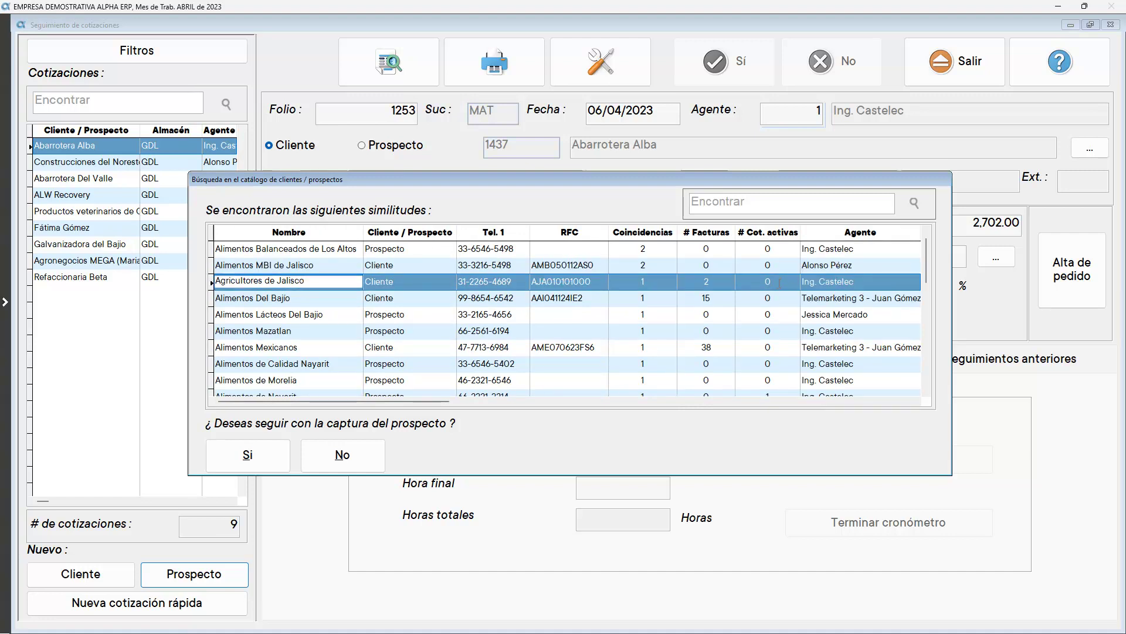
left_click(843, 282)
left_click(917, 400)
left_click(917, 400)
left_click(833, 285)
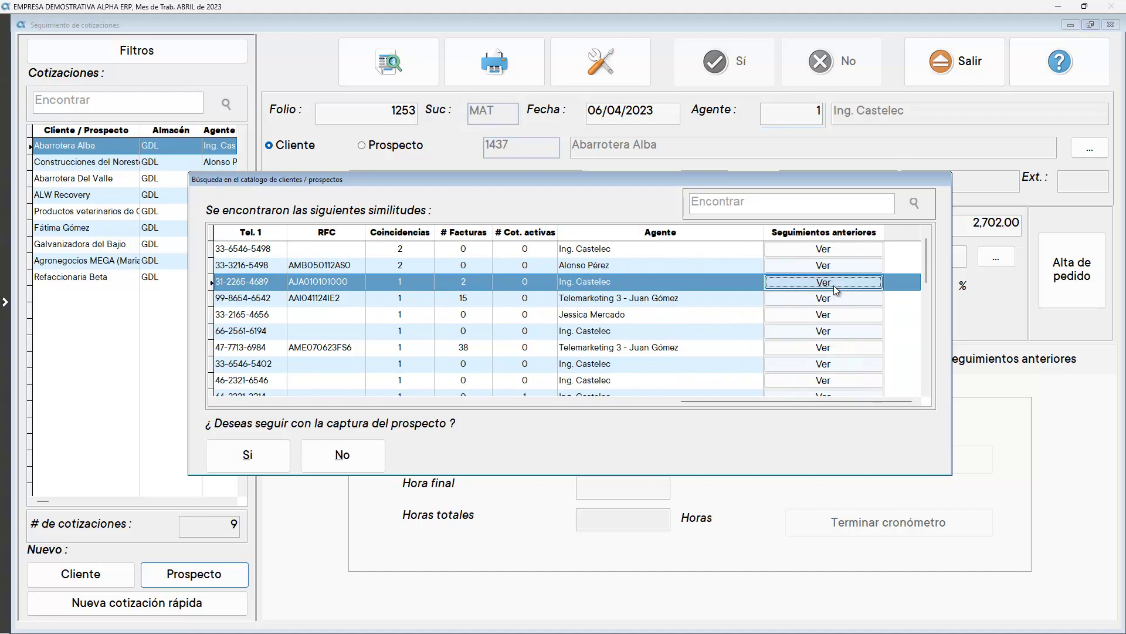
left_click(698, 368)
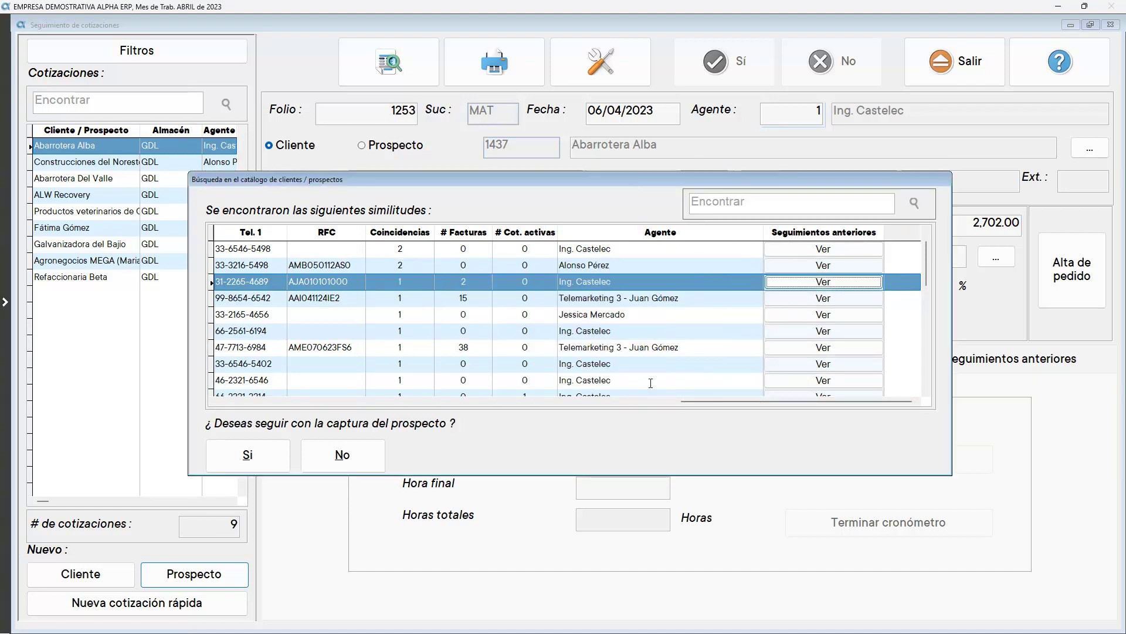
left_click(626, 402)
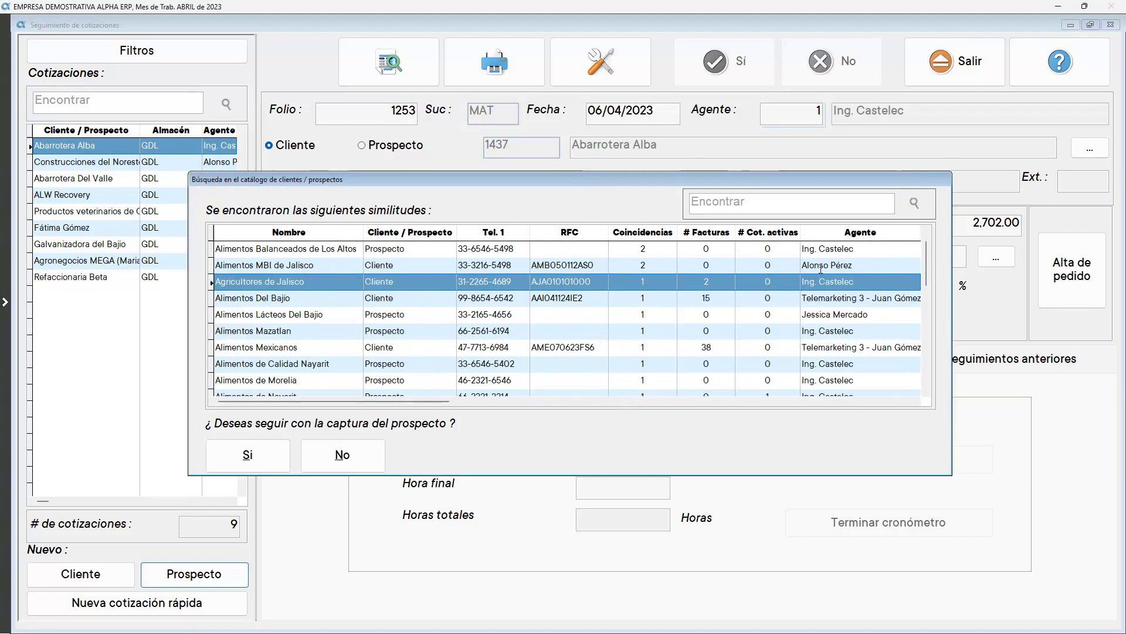
Assign agent 1 to Alimentos MBI de Jalisco
left_click(768, 265)
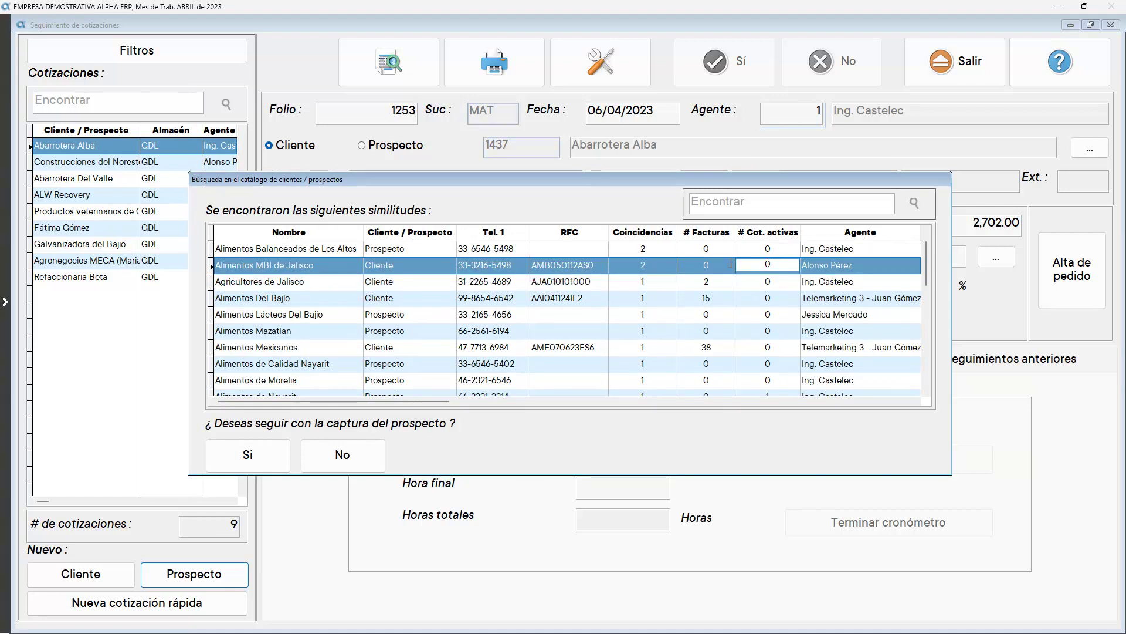
left_click(842, 265)
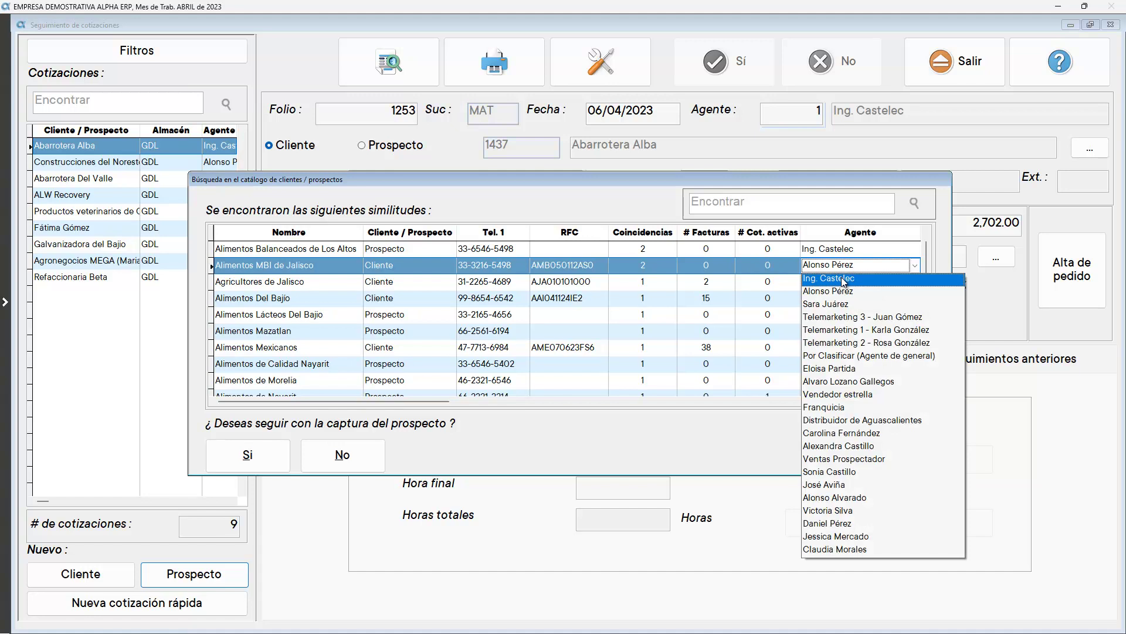
left_click(842, 277)
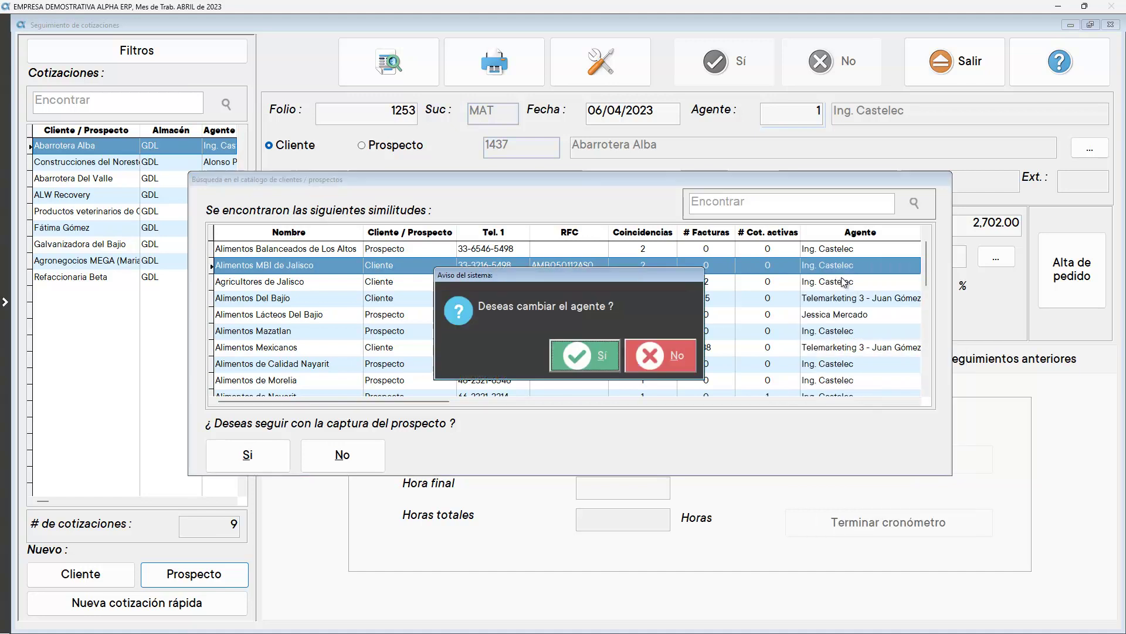
Confirm the agent change and search the product catalogue with 'QUESO' for the quote
left_click(581, 356)
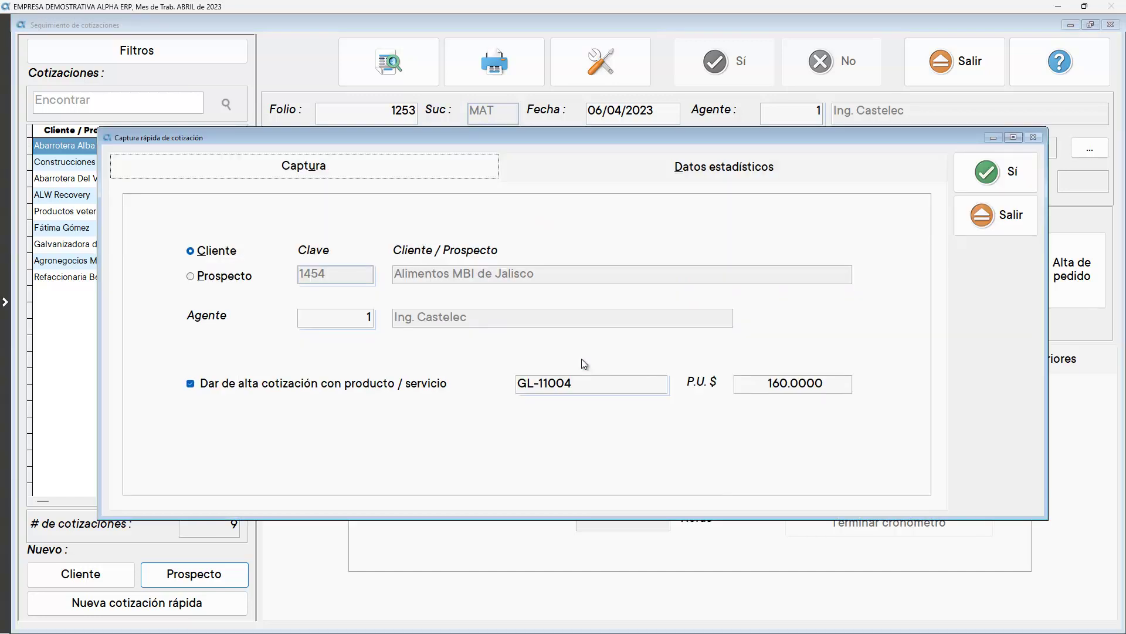
key("Tab")
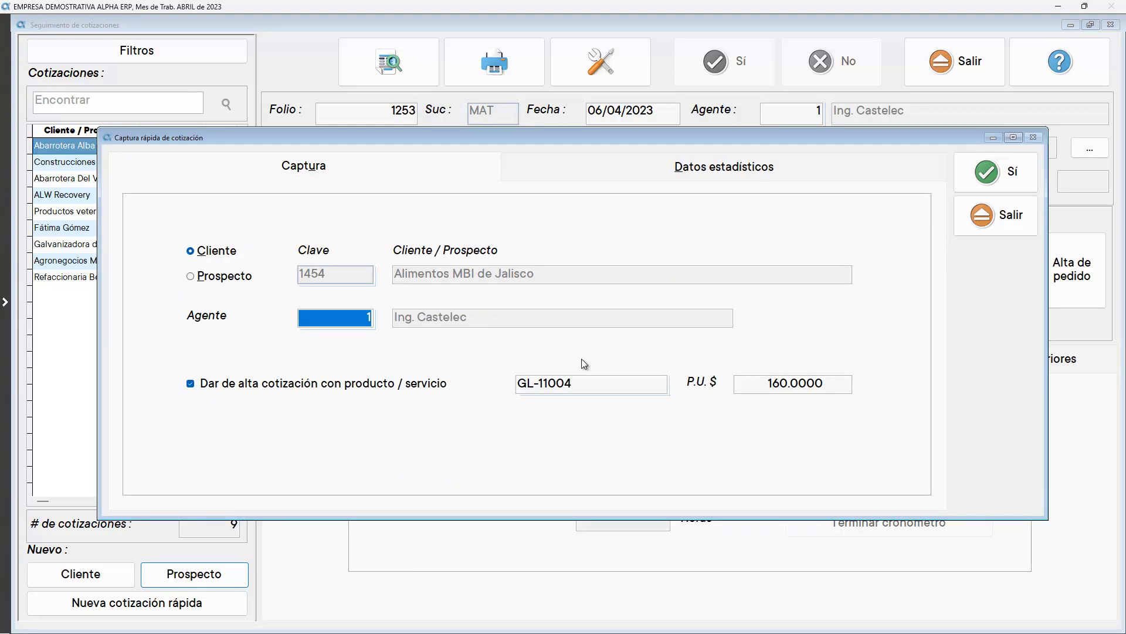
key("Tab")
key("Tab")
type("QUESO")
key("Return")
key("Return")
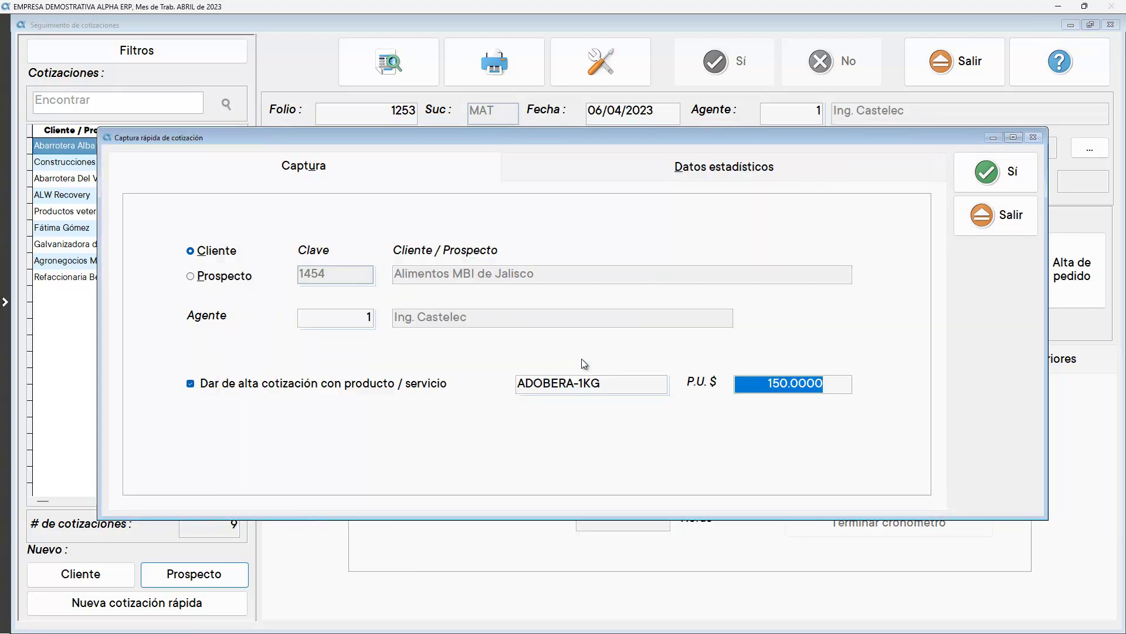
Keep sales funnel 5 - Foráneas - Nacionales in the statistics data and save the quick quote
left_click(769, 175)
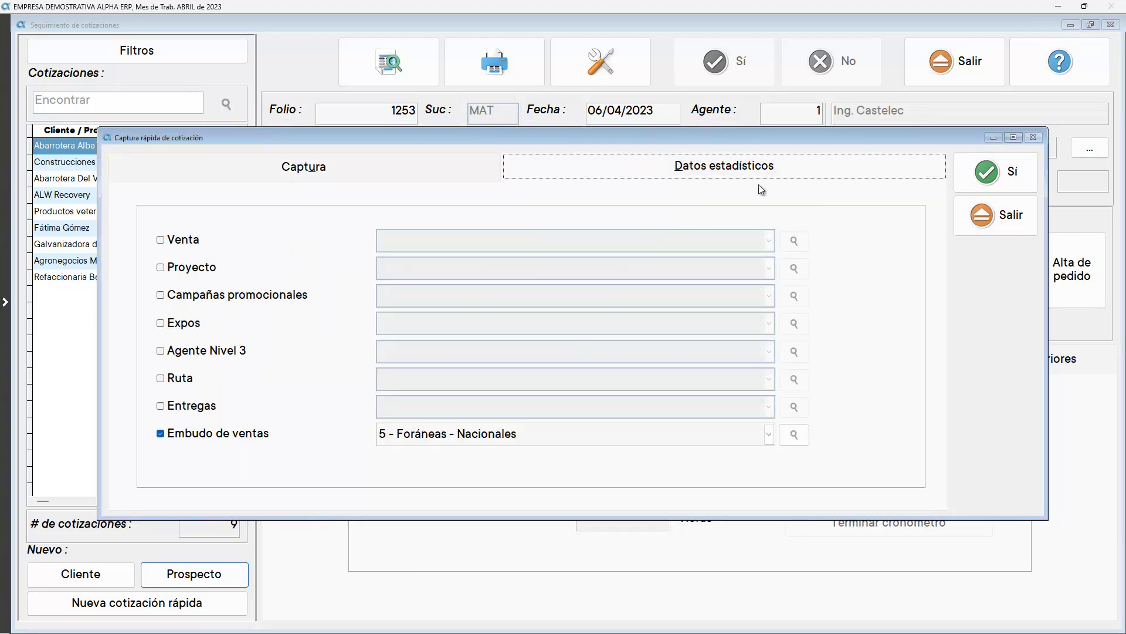
left_click(617, 435)
left_click(617, 435)
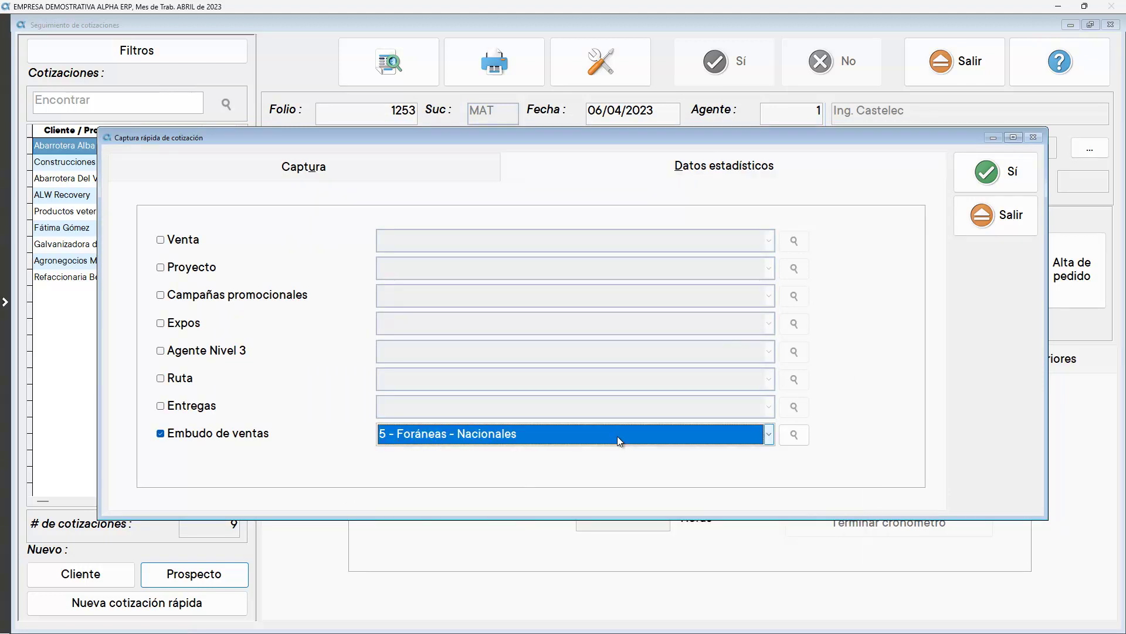
left_click(985, 180)
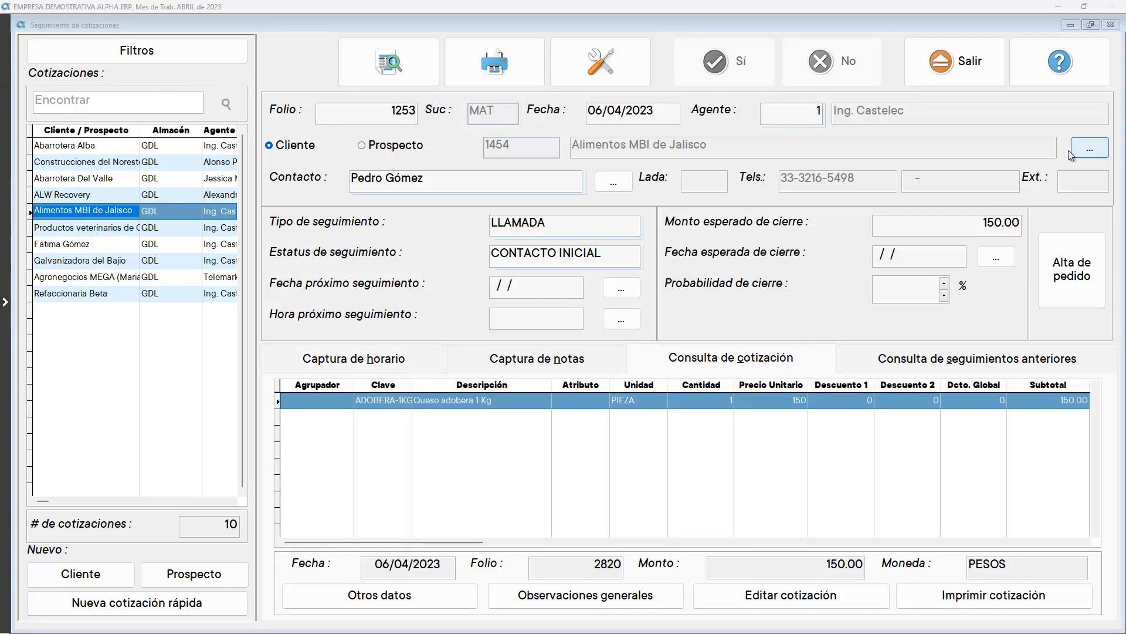
Check the client's catalogue record, then try saving and dismiss the invalid-date warning
left_click(1081, 150)
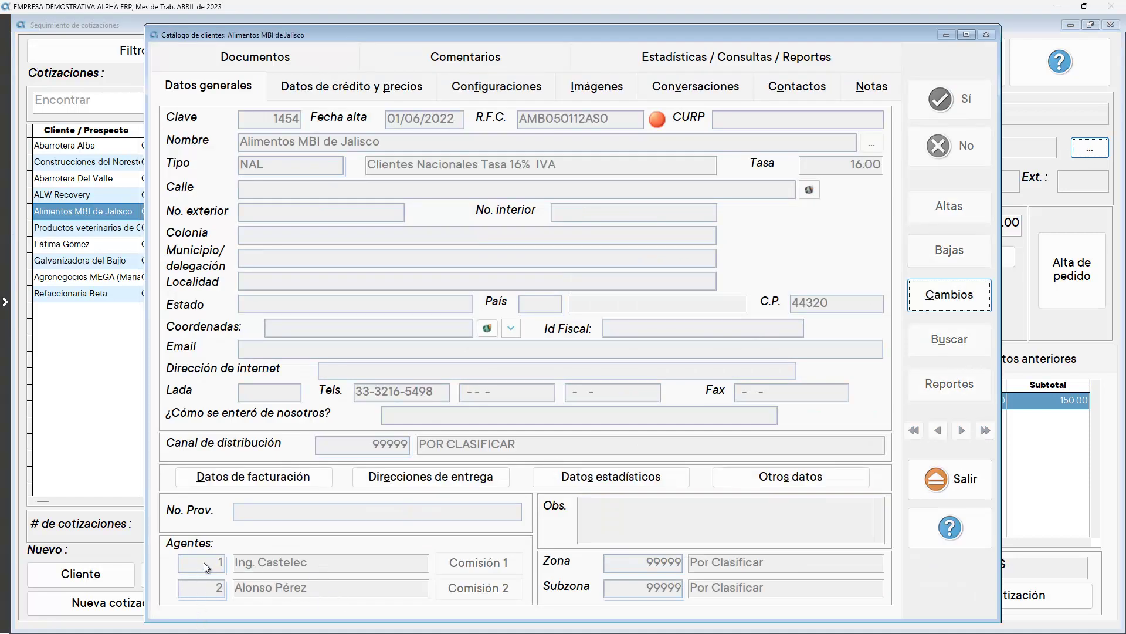
left_click(954, 474)
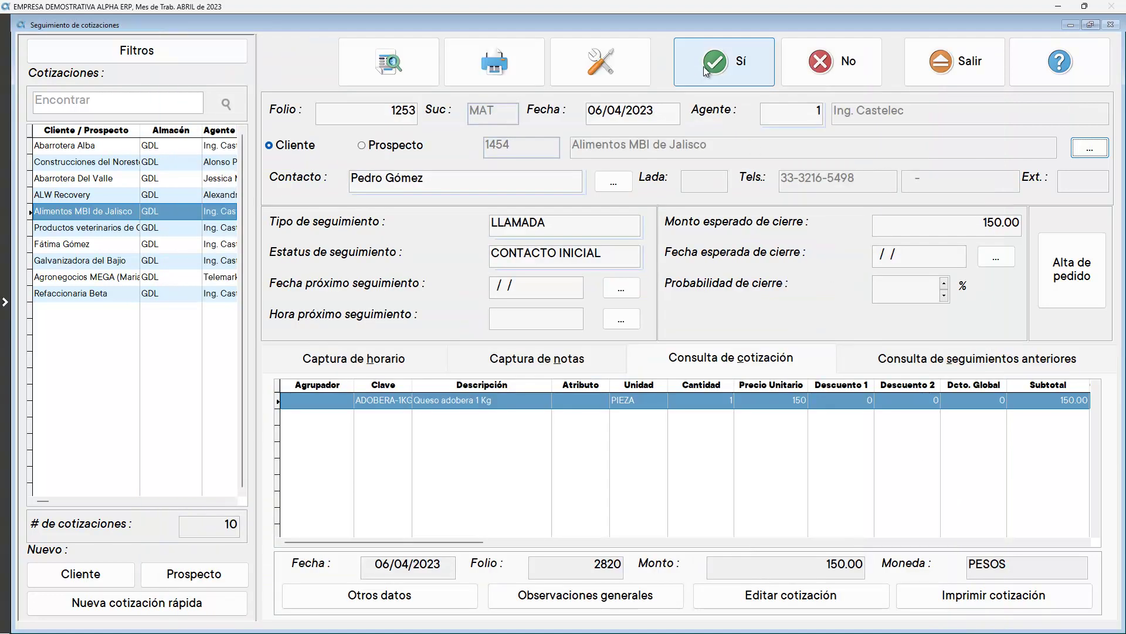
left_click(703, 66)
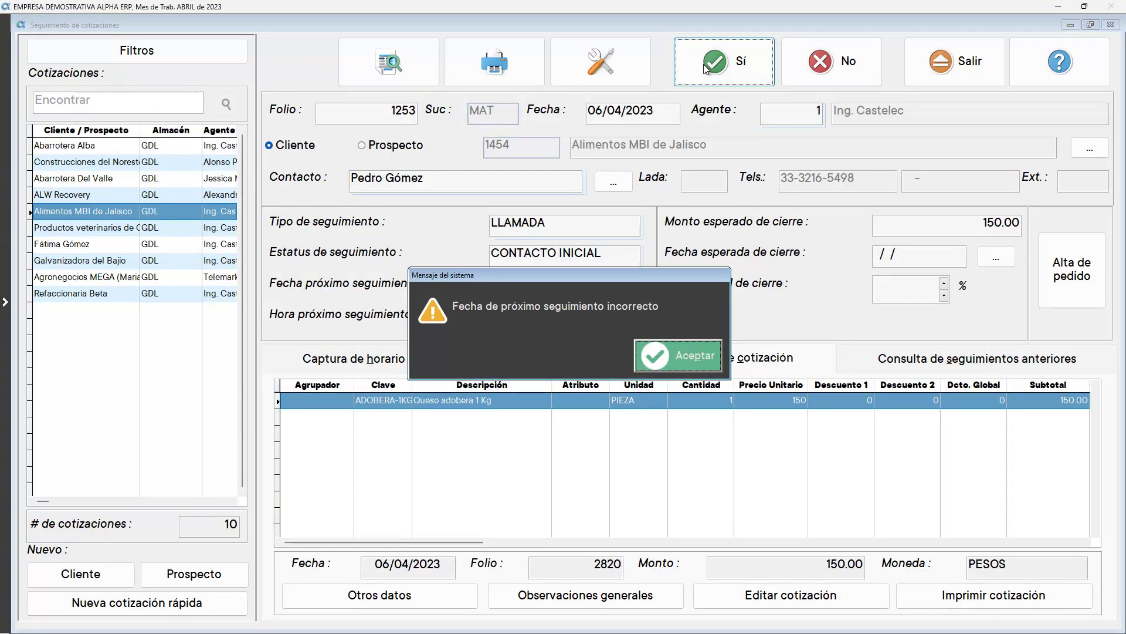
left_click(670, 347)
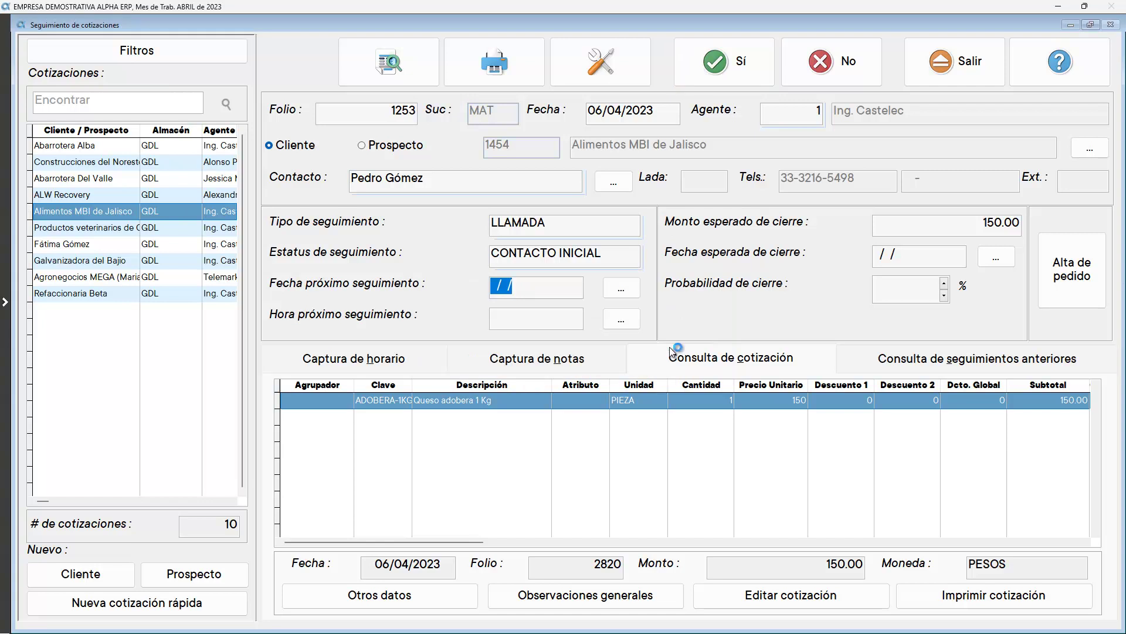
Clear the contact name and step through the contact, type and status fields
left_click_drag(467, 178, 346, 177)
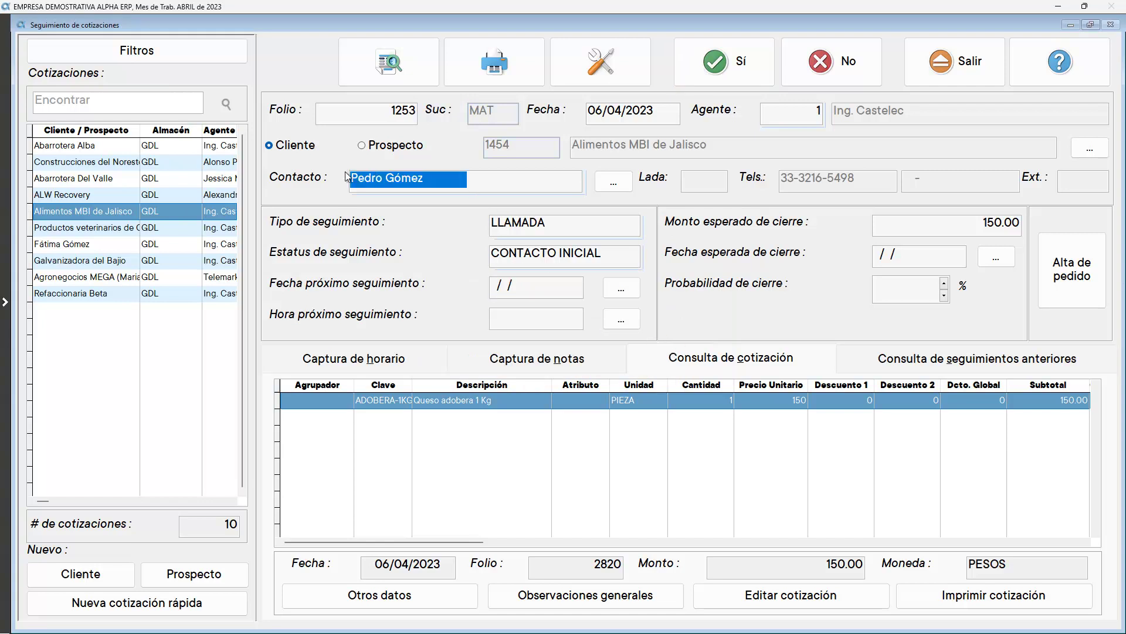
key("BackSpace")
key("Return")
key("Return")
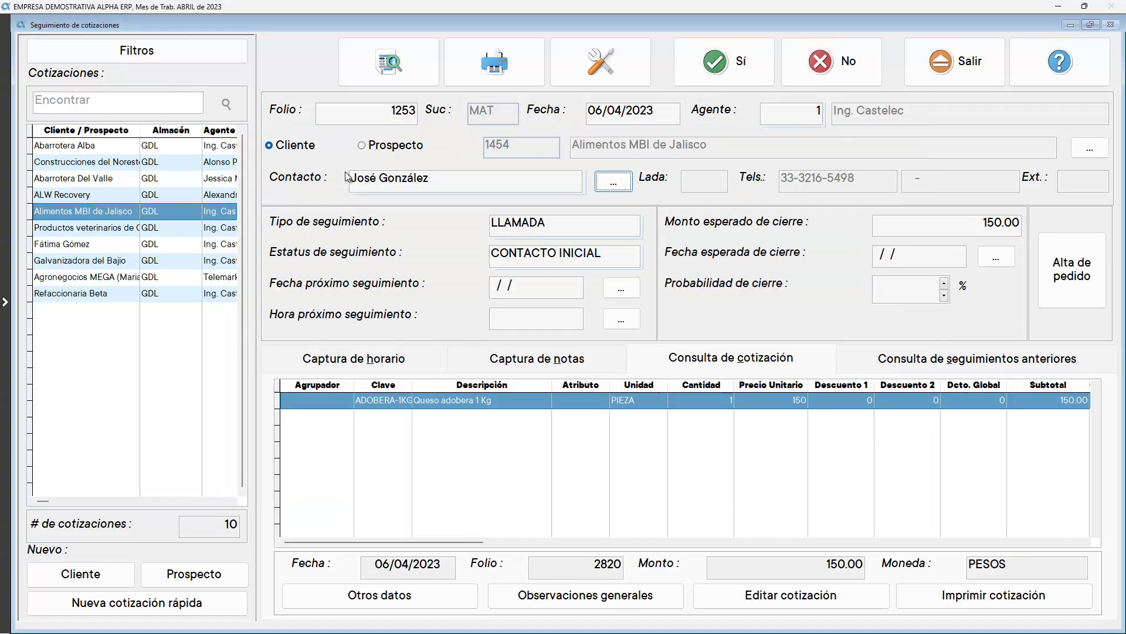
key("Tab")
key("Tab")
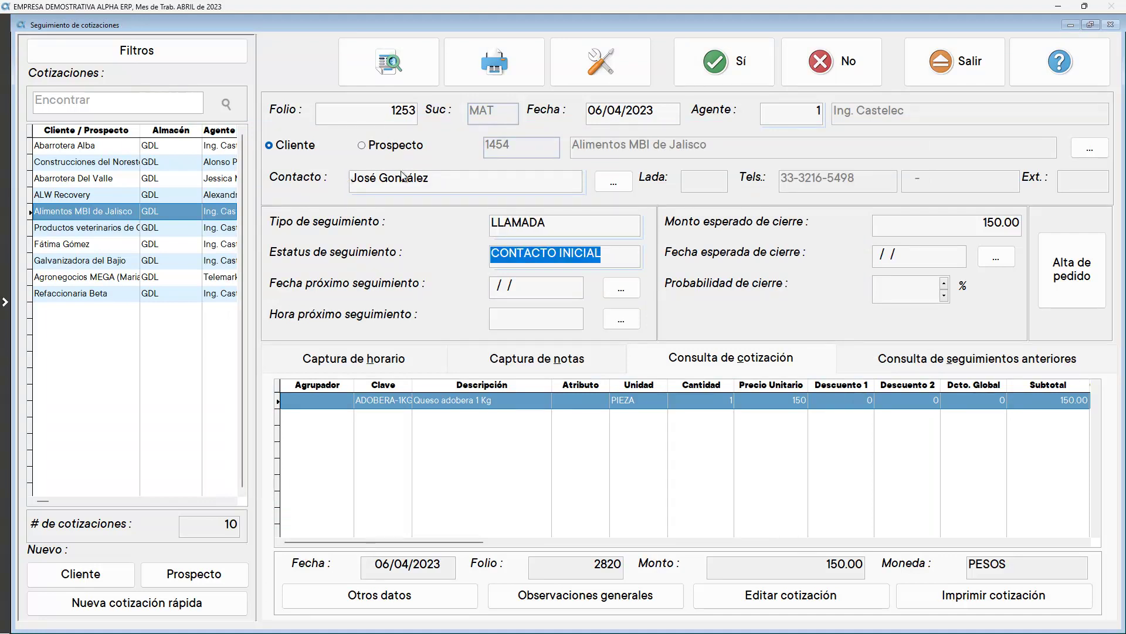
key("F2")
key("Escape")
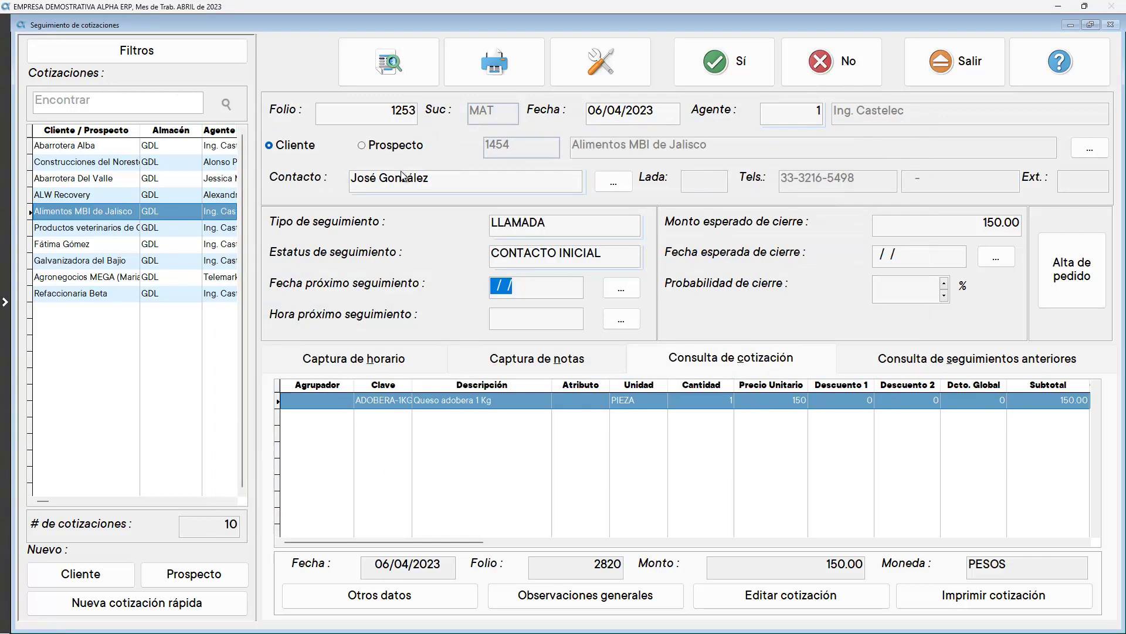
Set the next follow-up to 11/04/2023 at 10:00 as a 10-minute LLAMADA
left_click(621, 287)
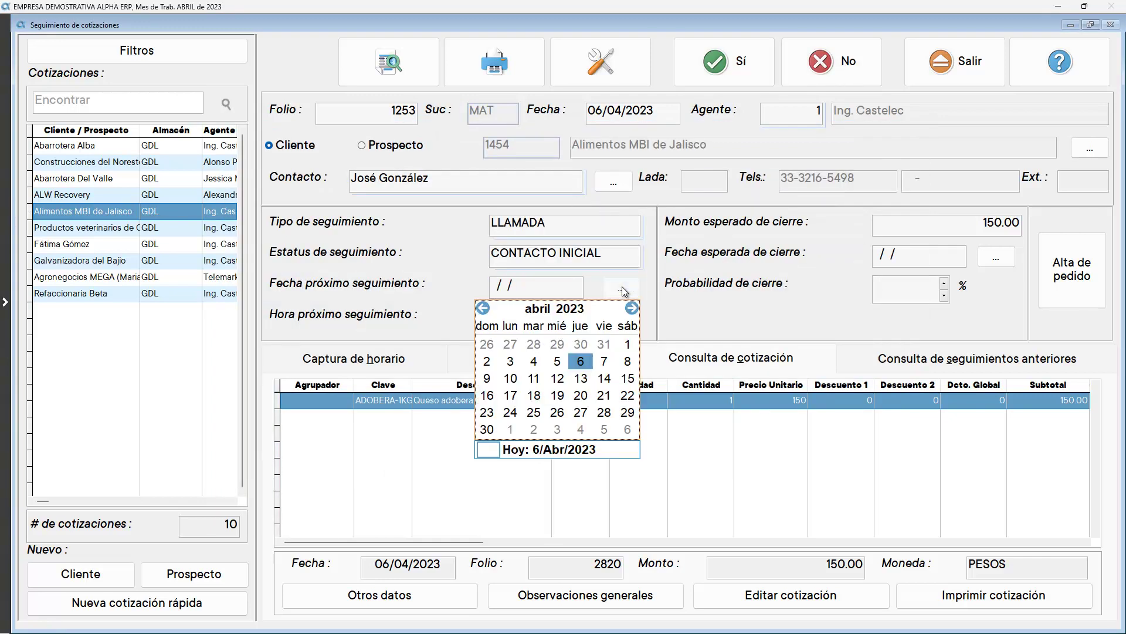
left_click(534, 379)
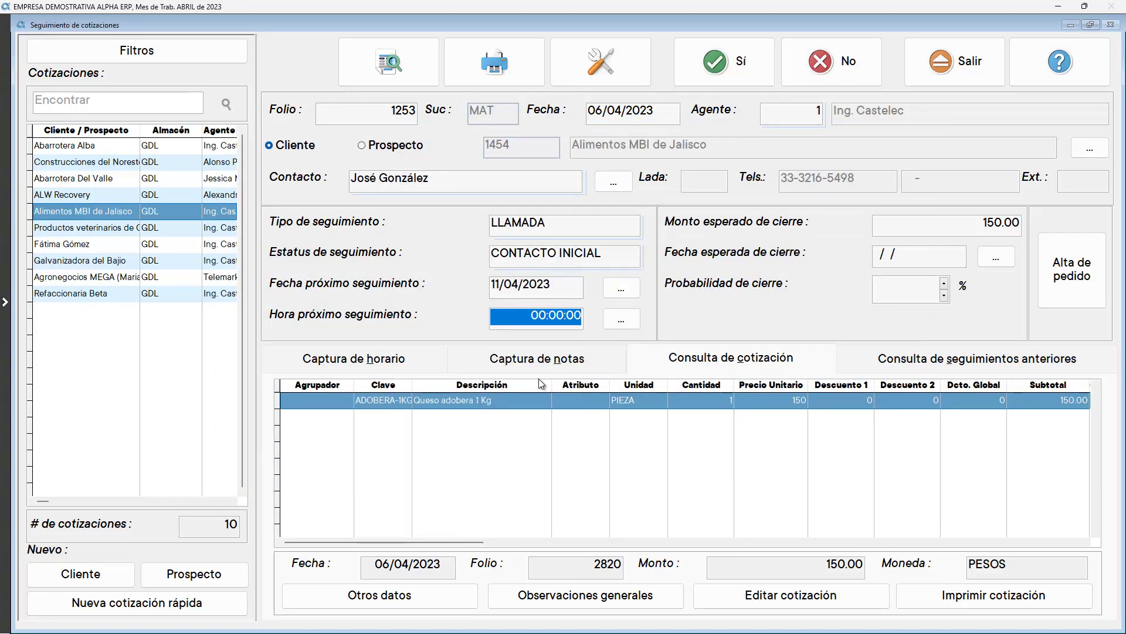
type("10")
key("Return")
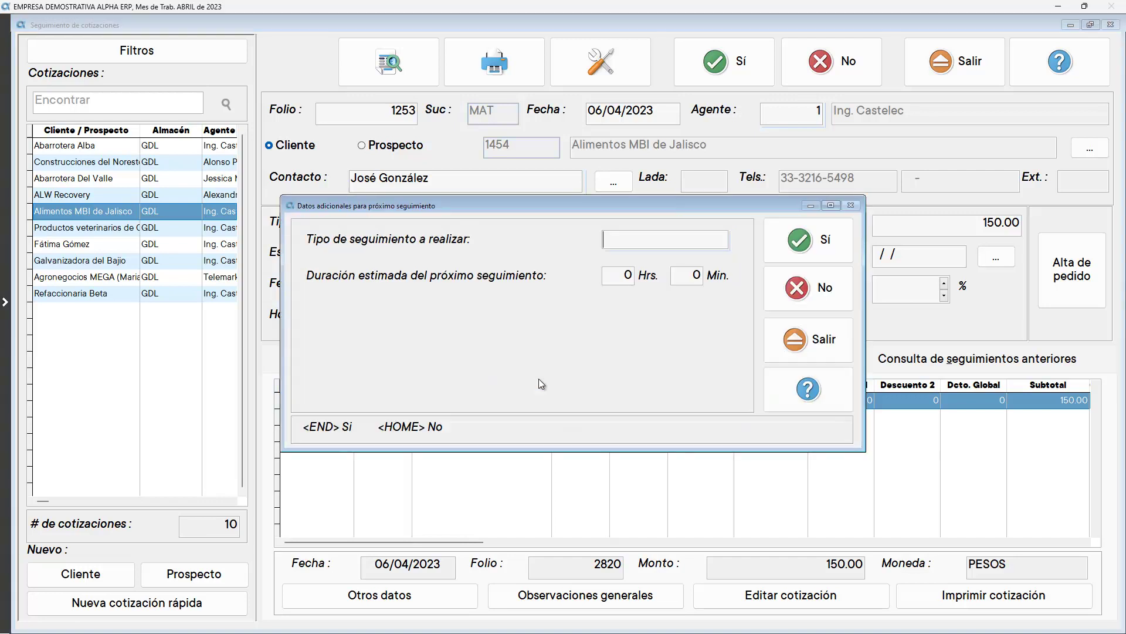
key("Return")
key("Down")
key("Return")
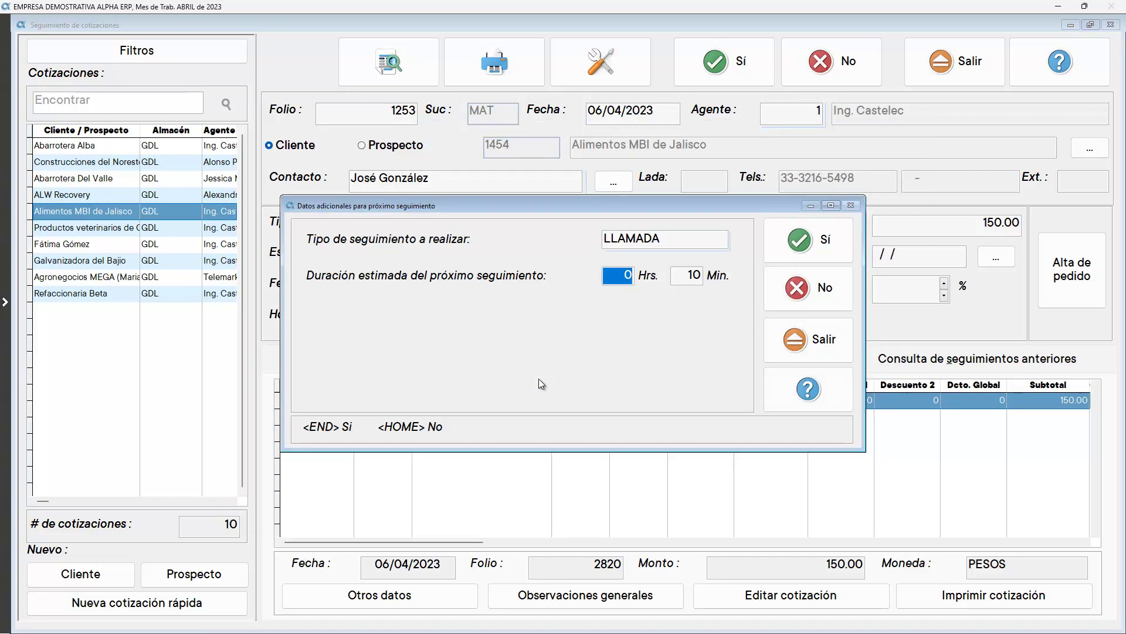
left_click(772, 251)
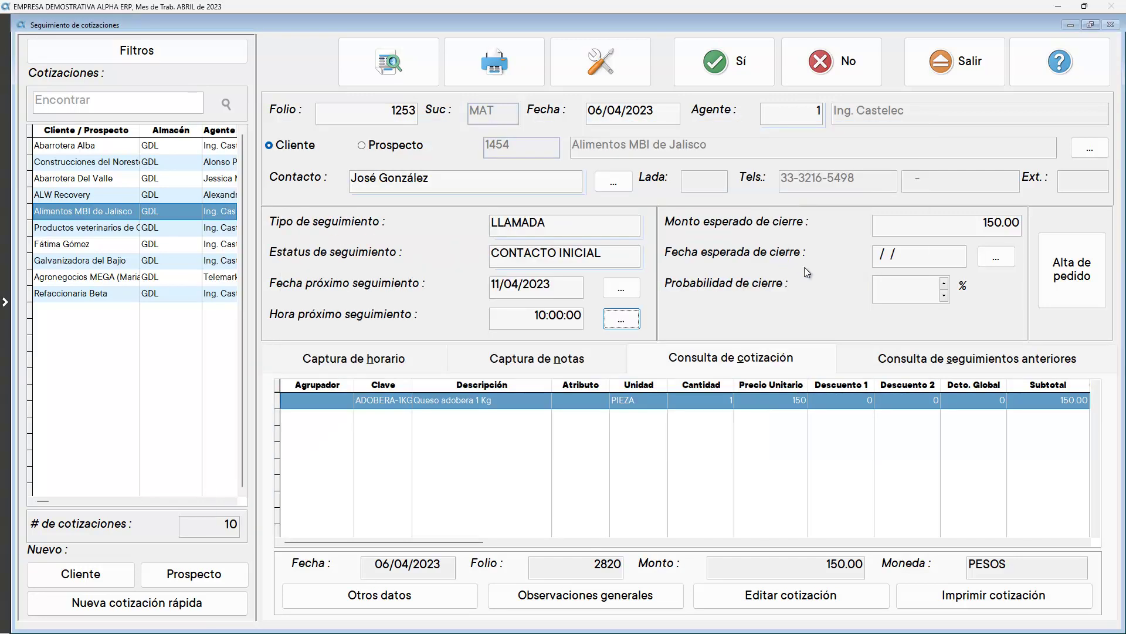
Enter 80% closing probability and save the follow-up
left_click(936, 260)
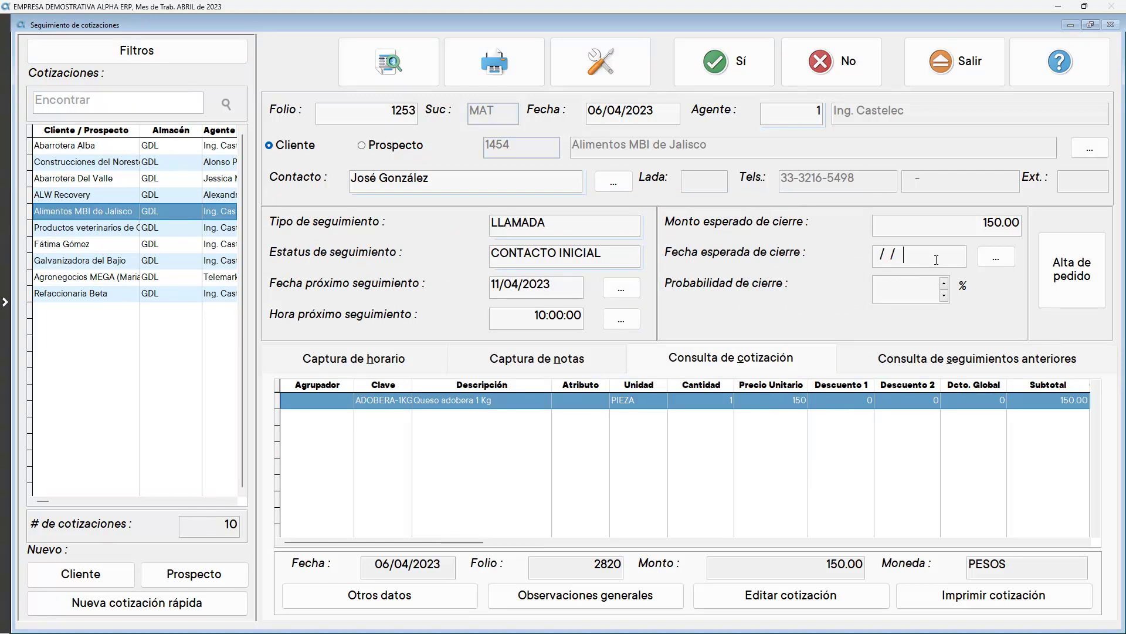
left_click(905, 284)
type("80")
key("Tab")
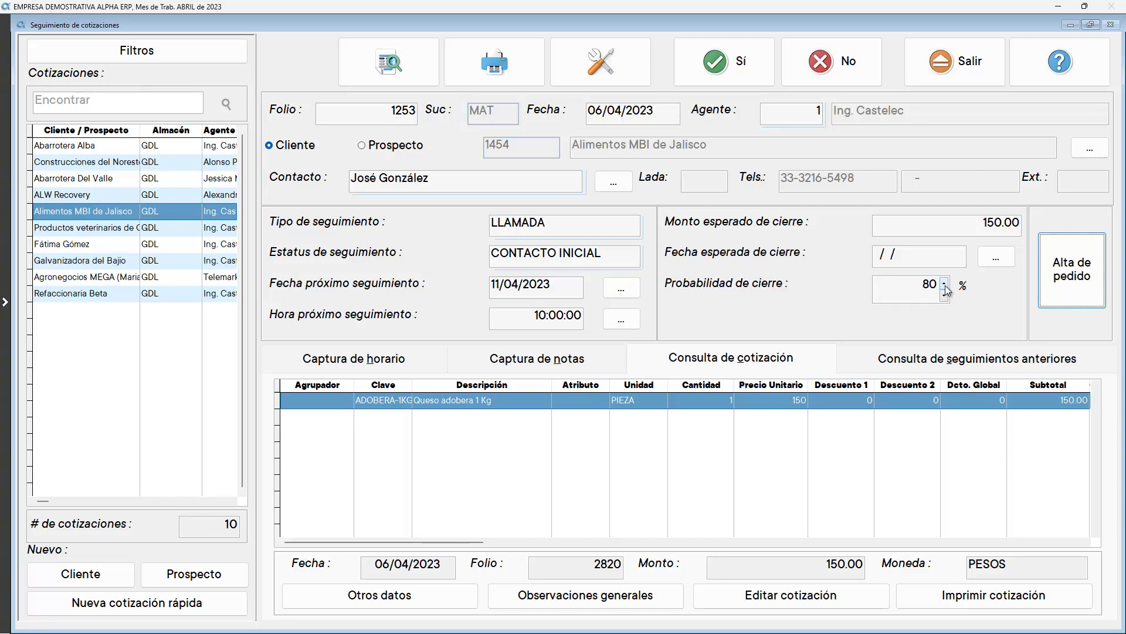
left_click(728, 78)
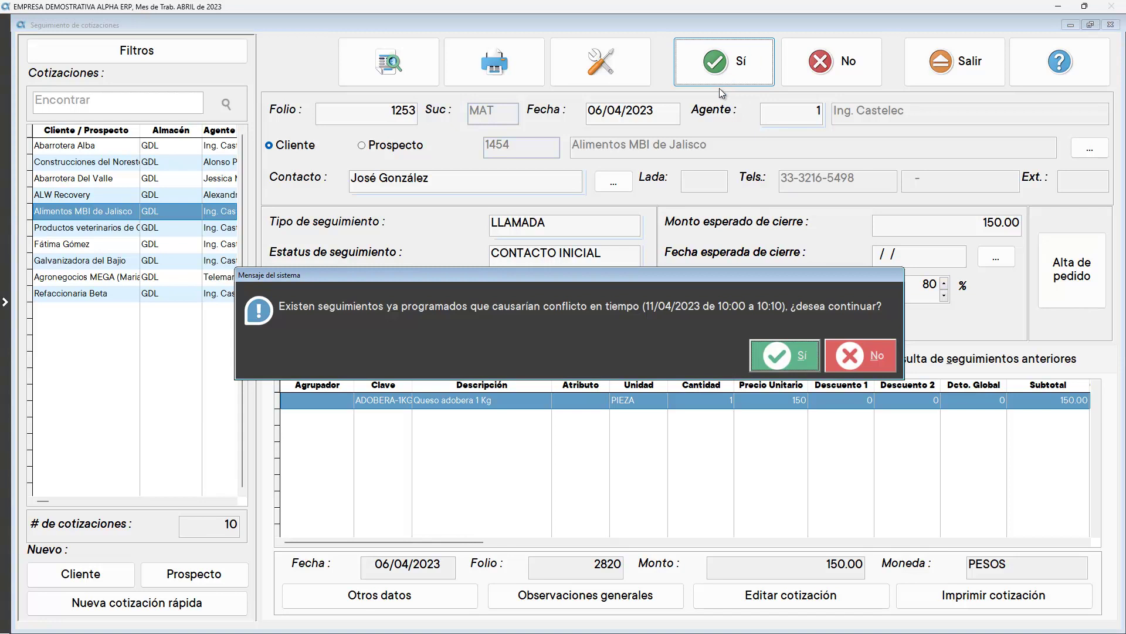
Save despite the schedule conflict and set Abarrotera Alba's follow-up status to Perdida
left_click(773, 353)
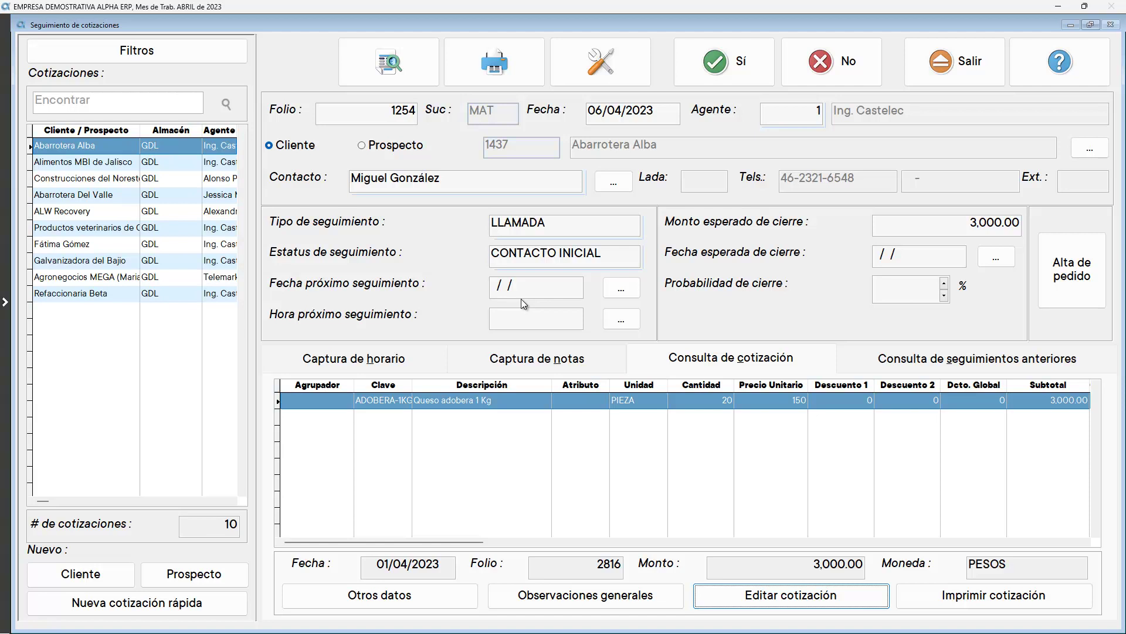
left_click(538, 228)
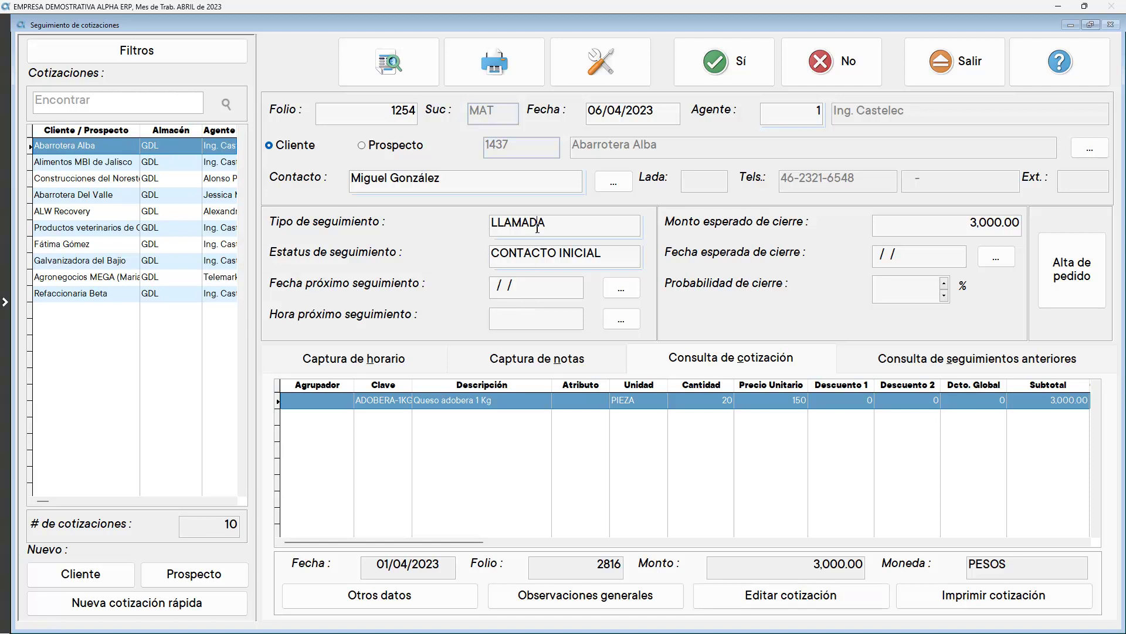
key("Tab")
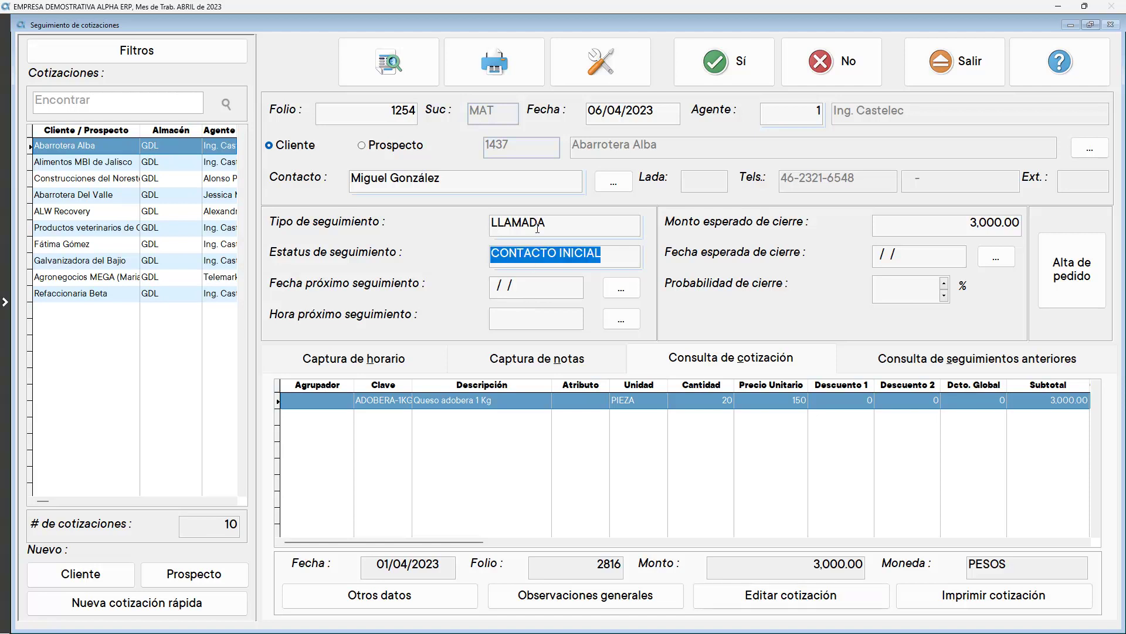
key("BackSpace")
key("Return")
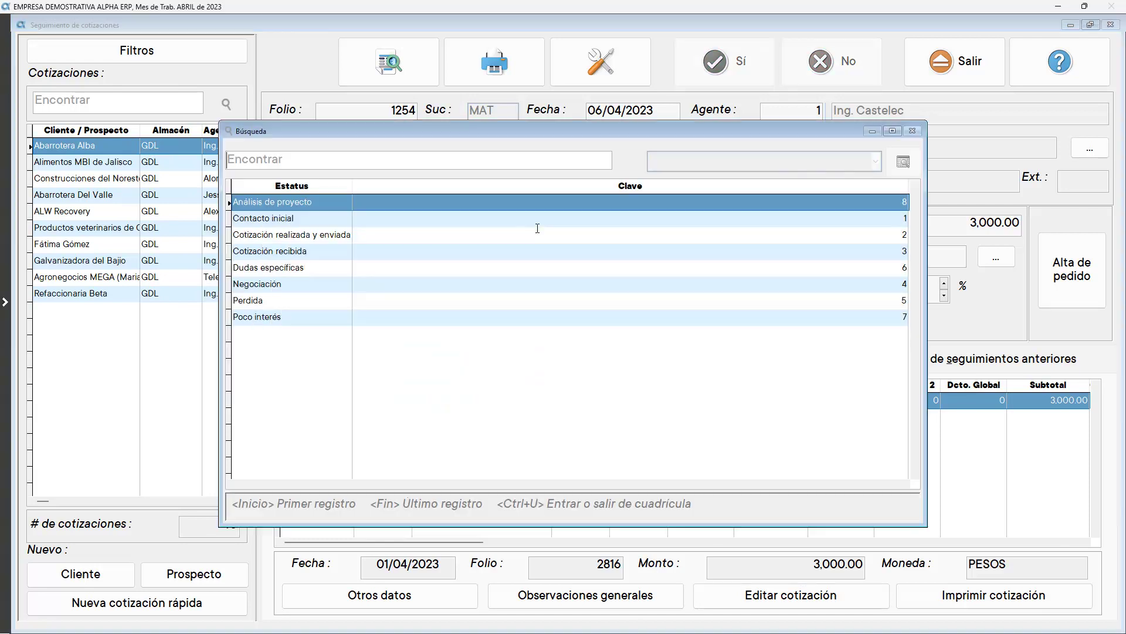
double_click(335, 301)
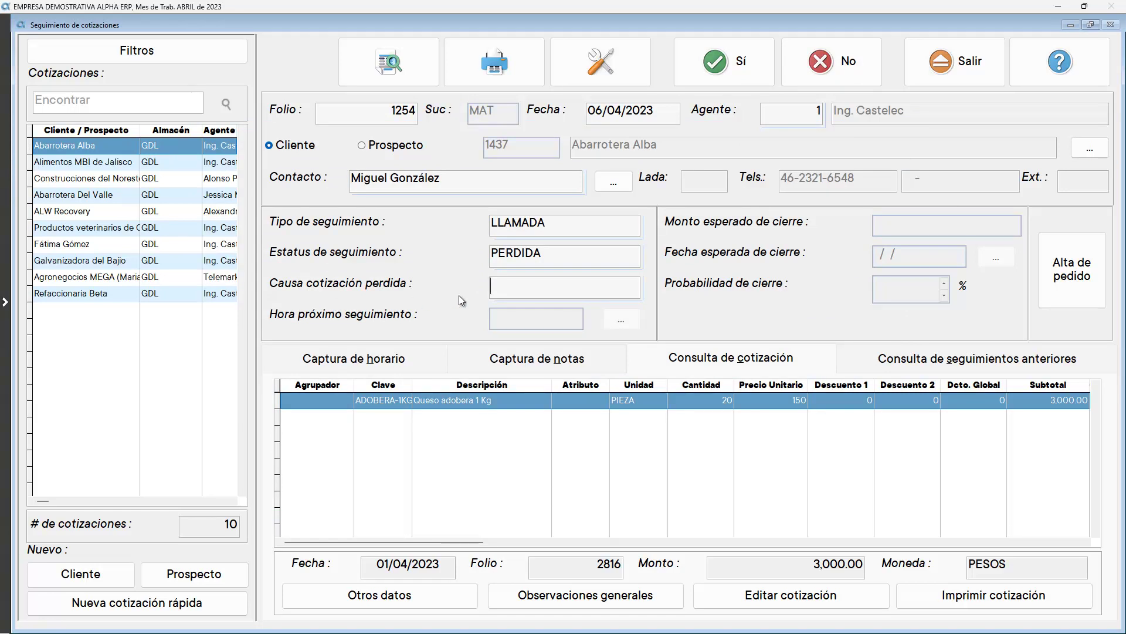
Choose Zona no cubierta as the loss cause and save the lost quotation
double_click(500, 291)
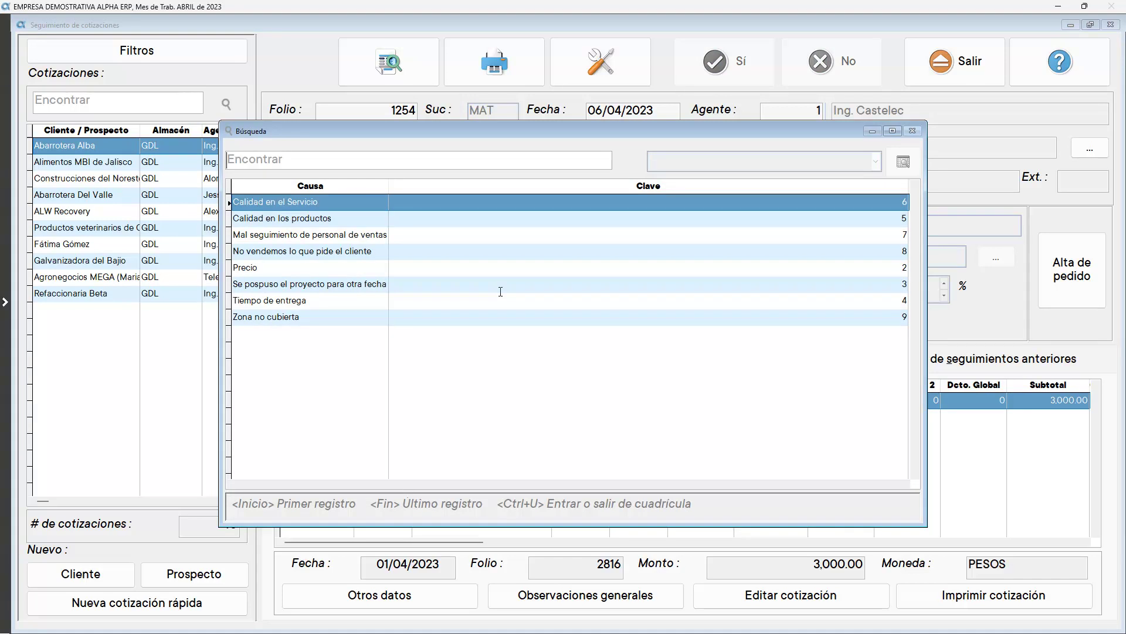
double_click(353, 317)
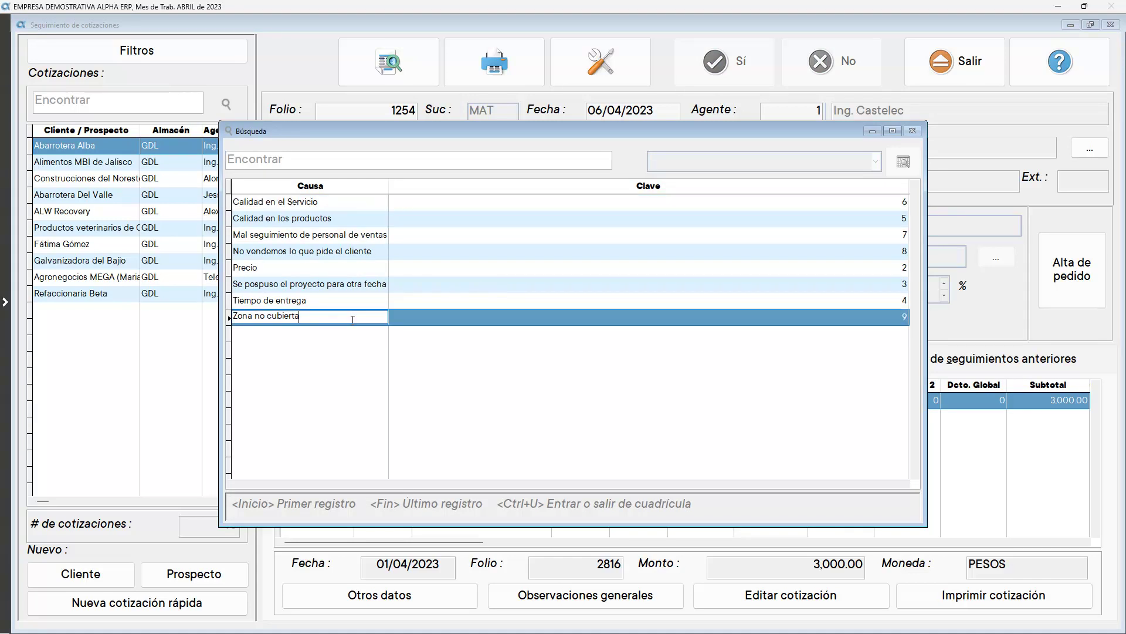
left_click(725, 61)
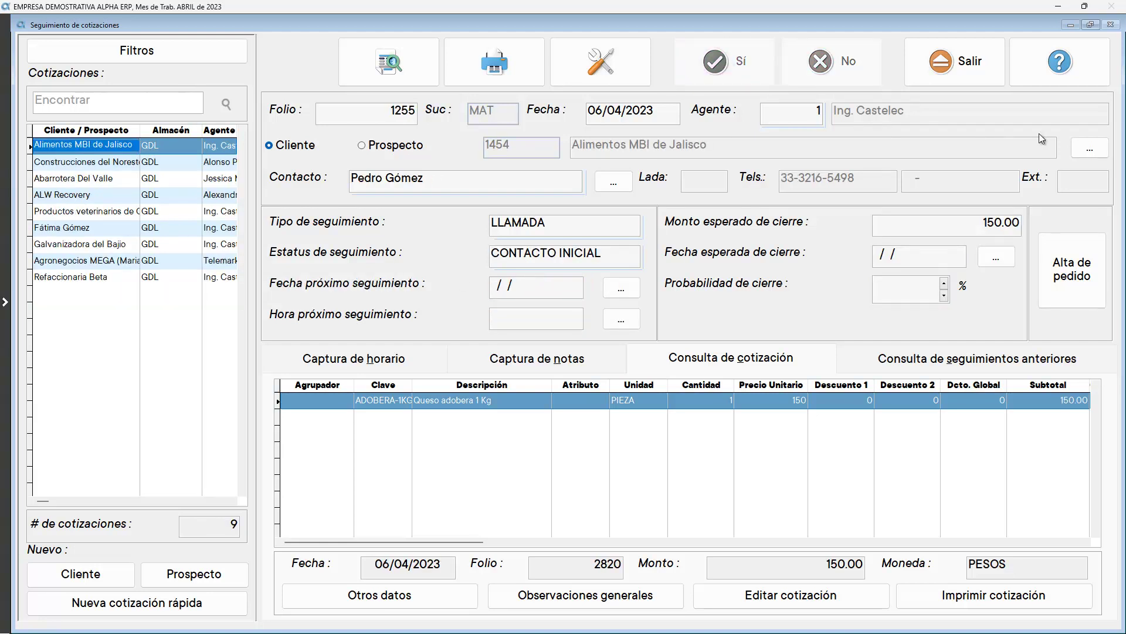
Start a new prospect, search for Alimentos Balanceados Jalisco and continue past the matches
left_click(170, 578)
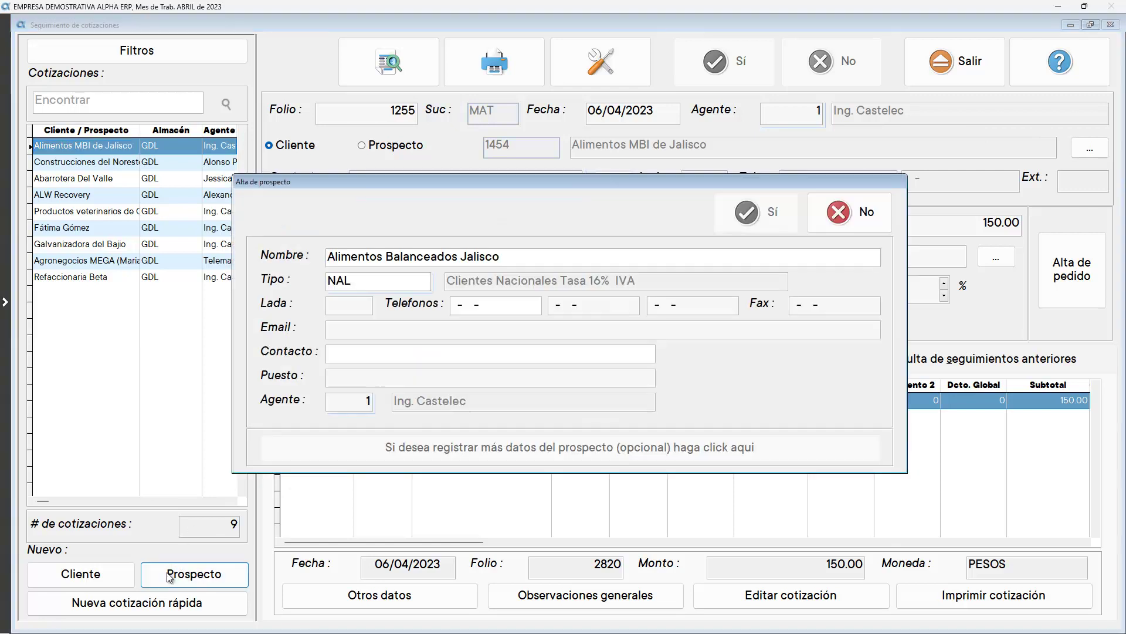
key("Return")
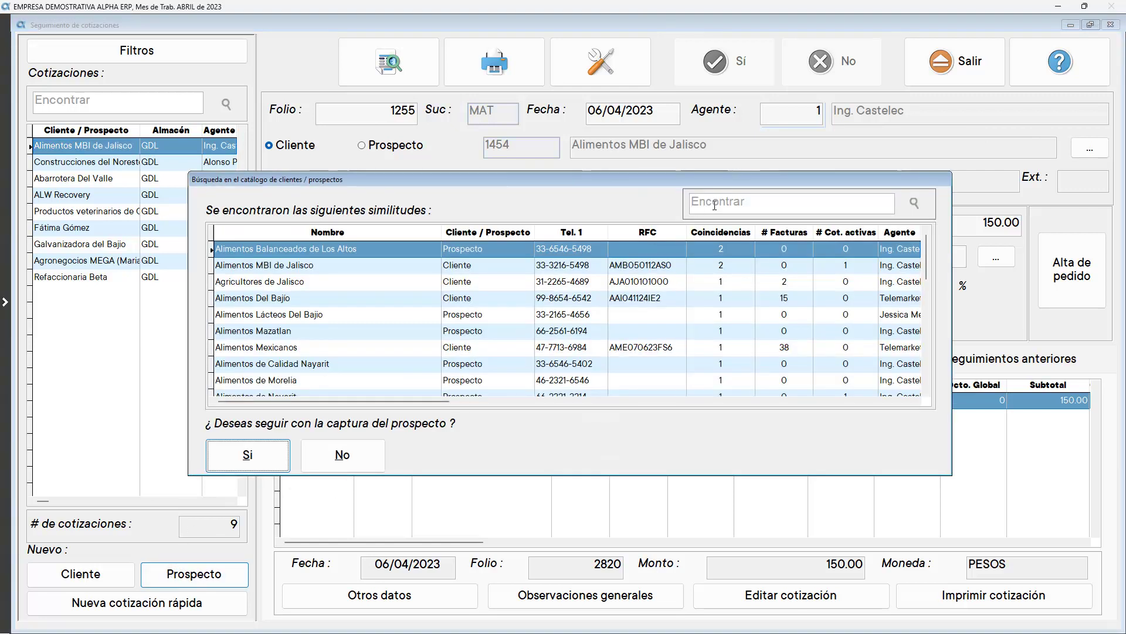
left_click(714, 204)
type("Alimentos Balanceados Jalisco")
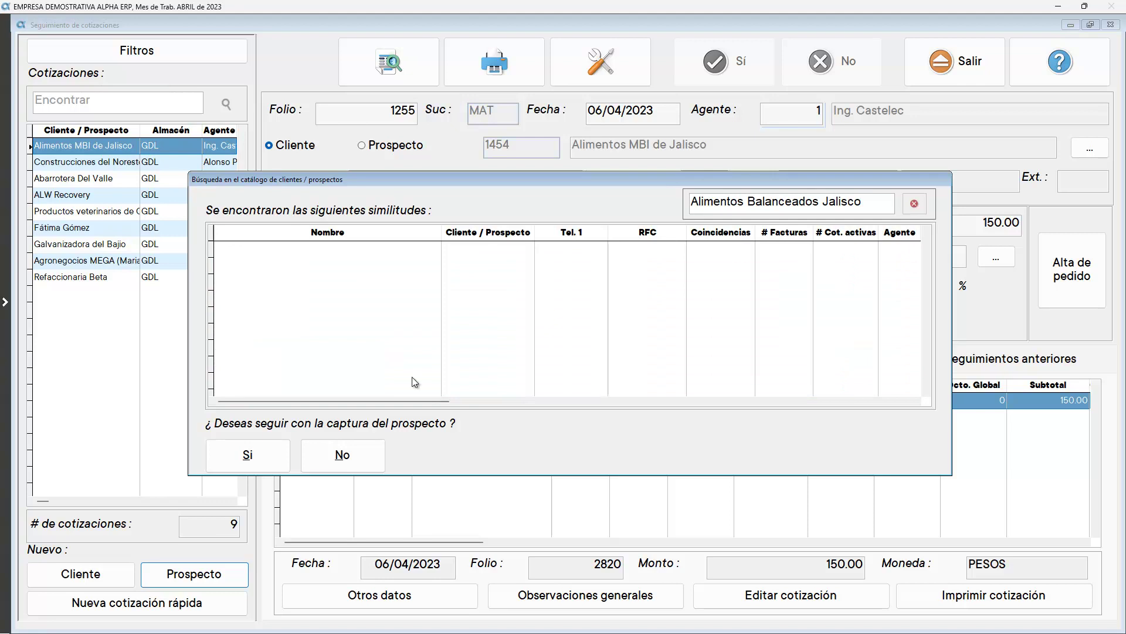
left_click(265, 452)
Enter the prospect's phone number and contact's full name, then save the prospect
key("Tab")
key("Tab")
left_click(455, 348)
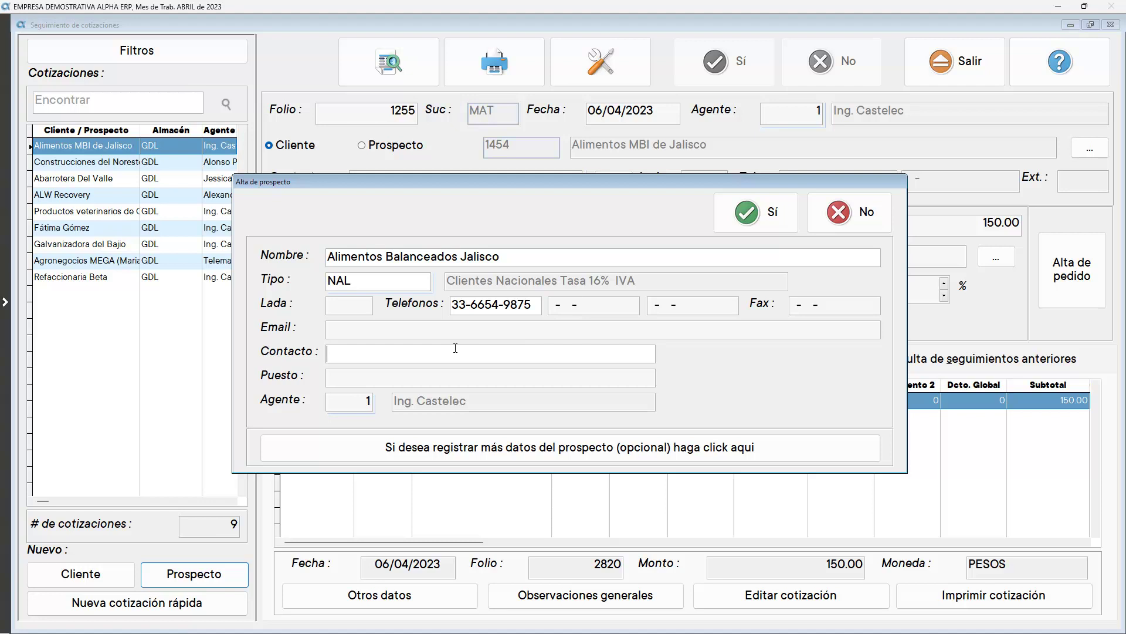
left_click(754, 213)
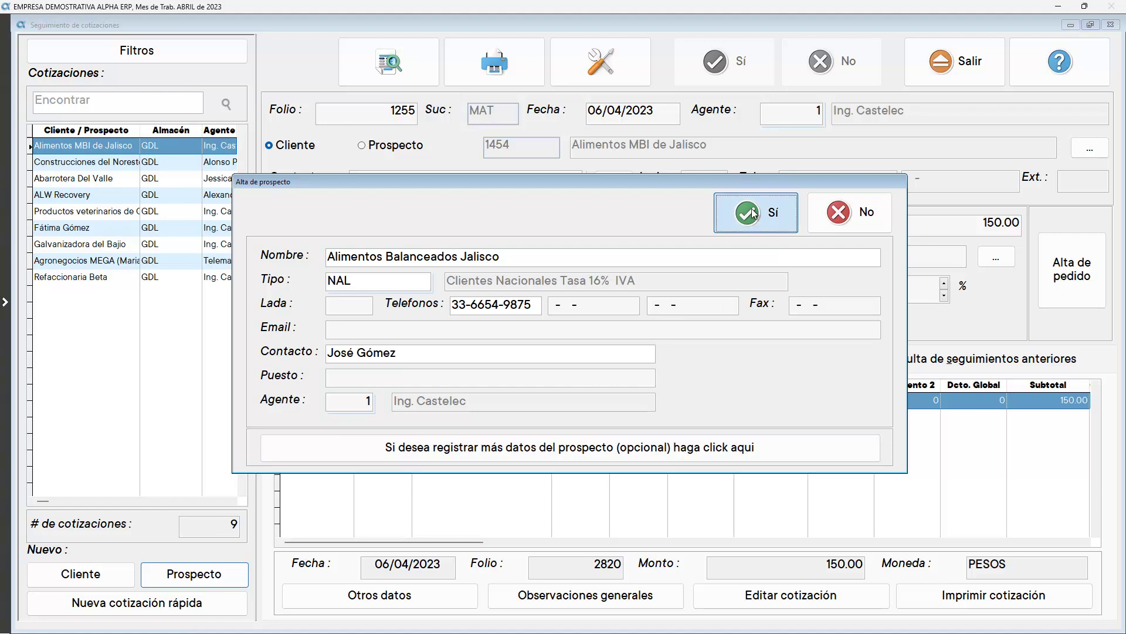
Create a quick quotation for product 5266
key("Tab")
key("Tab")
key("Tab")
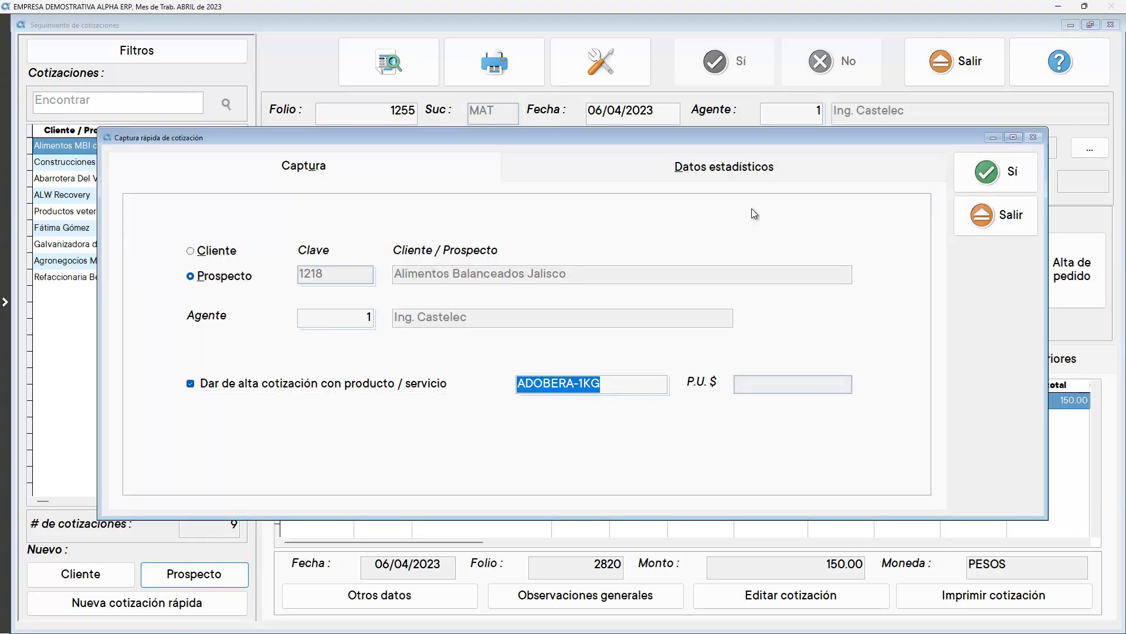
key("Tab")
left_click(984, 174)
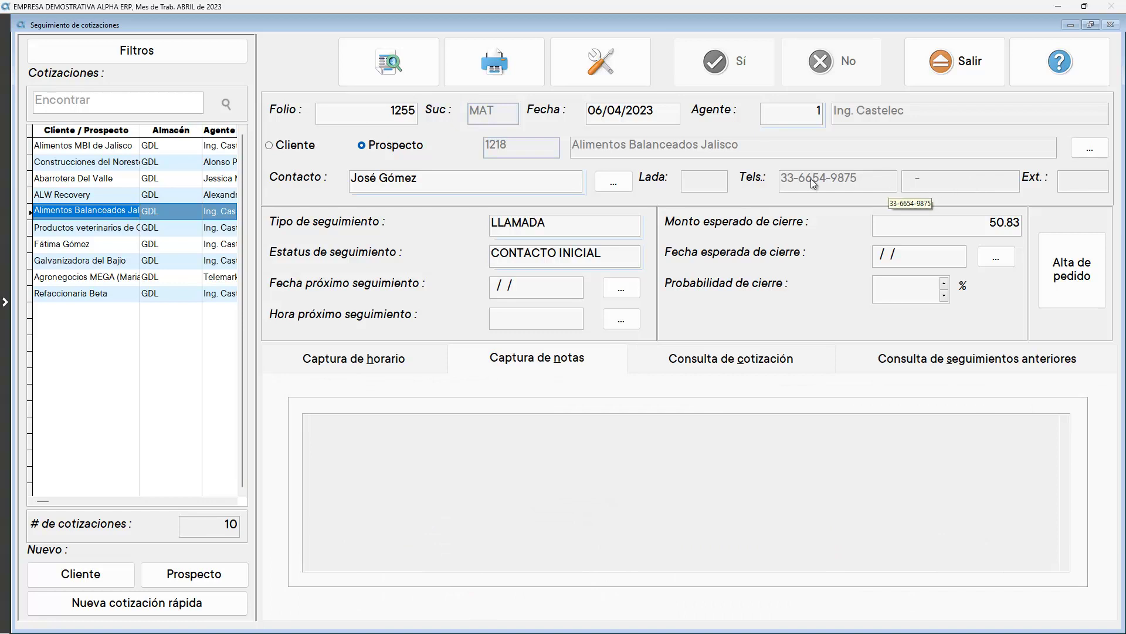
Set the follow-up type to VISITAS FORANEAS with next follow-up 06/04/2023 at 18:00
left_click(520, 223)
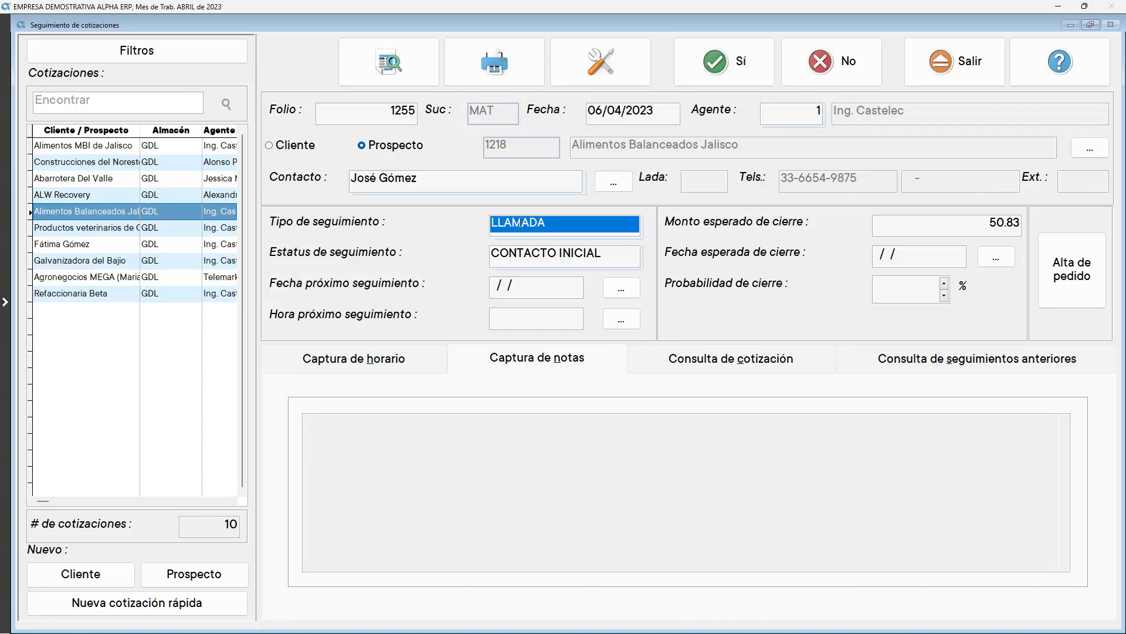
double_click(521, 223)
type("visi")
key("Down")
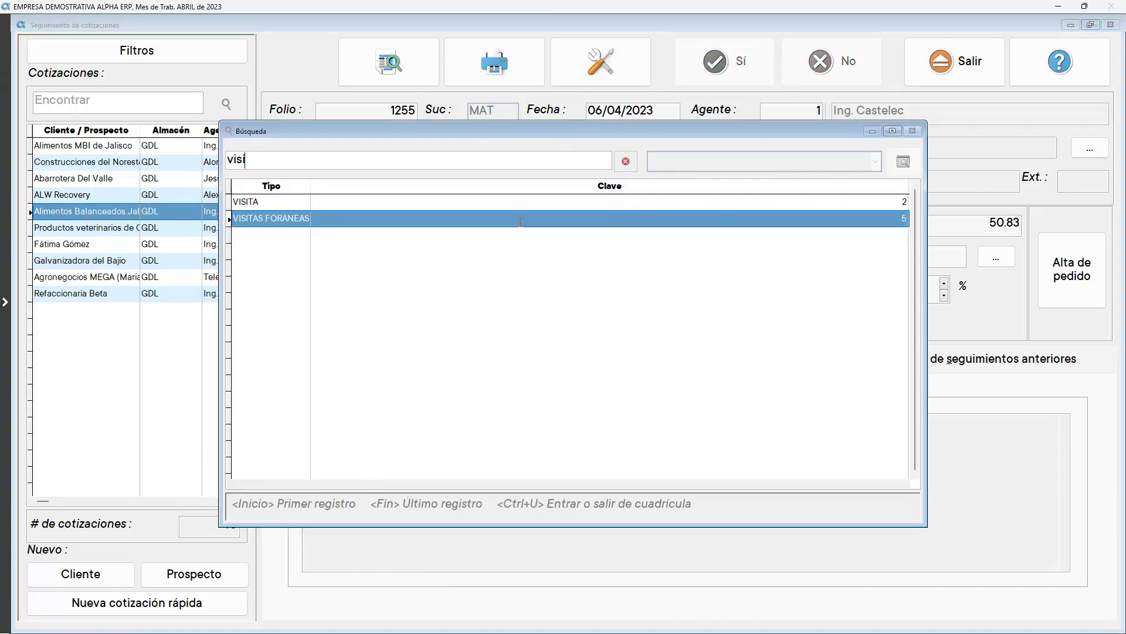
key("Return")
key("Return")
left_click(619, 288)
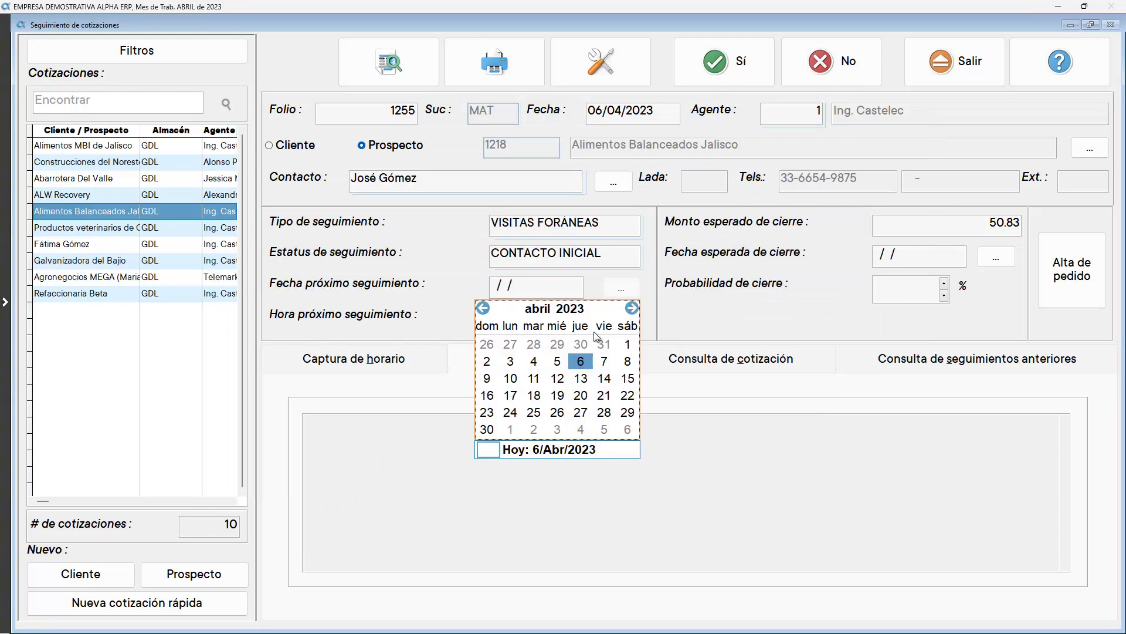
left_click(581, 360)
key("Return")
type("18:00:00")
key("Return")
Log a 09:00–12:00 worked schedule in the time capture
left_click(403, 361)
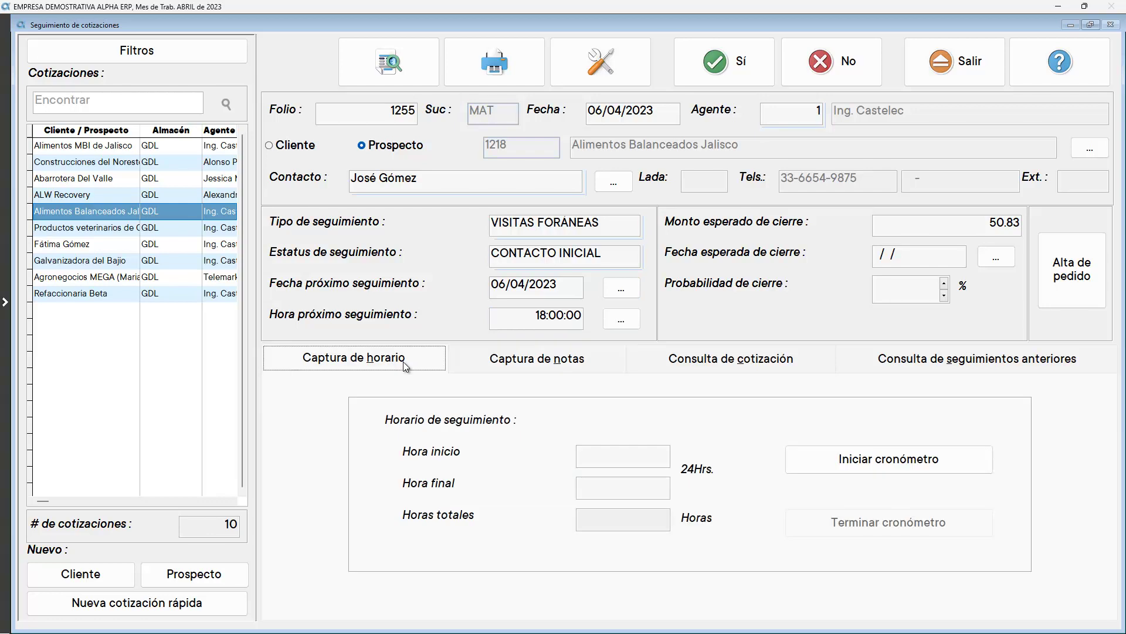
type("09:  :")
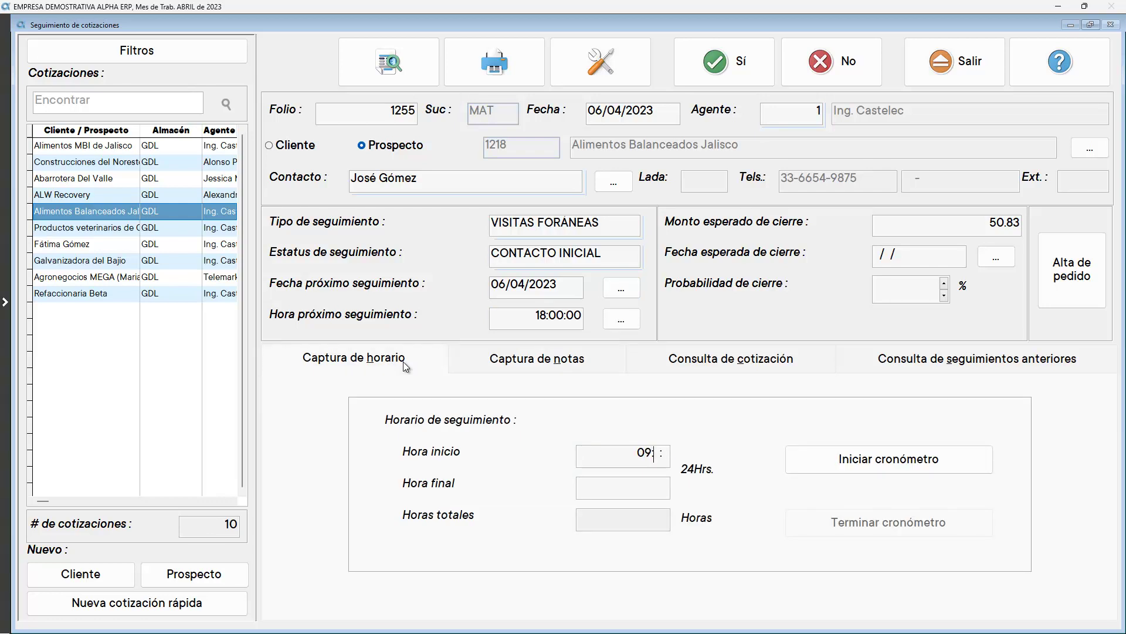
key("Return")
type("12")
key("Return")
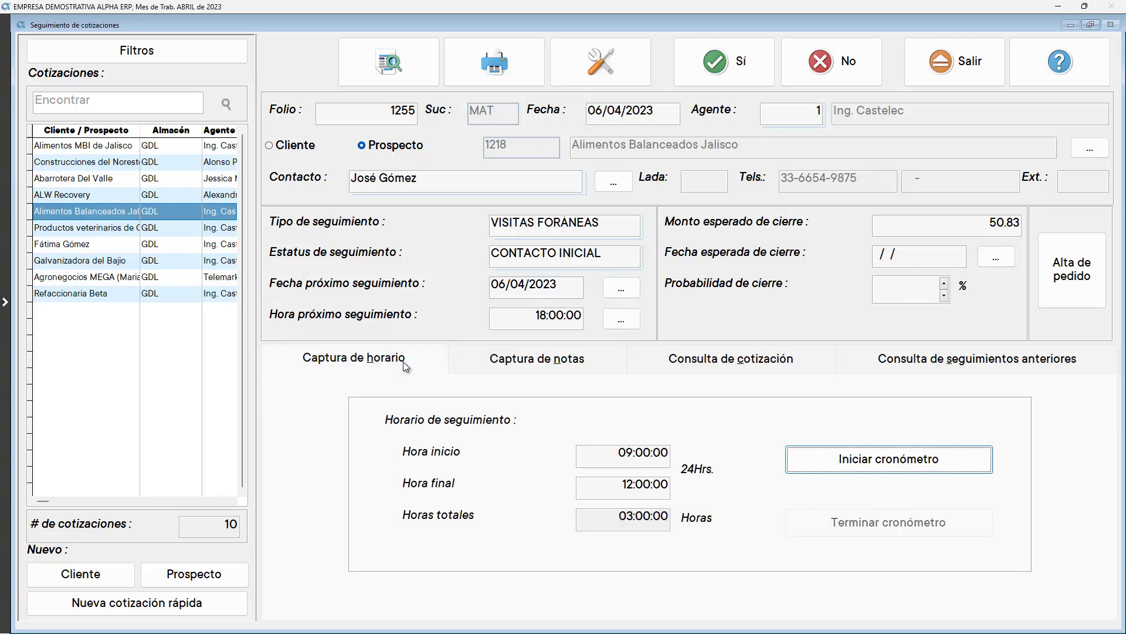
Add the follow-up notes and open quotation 2821
left_click(558, 368)
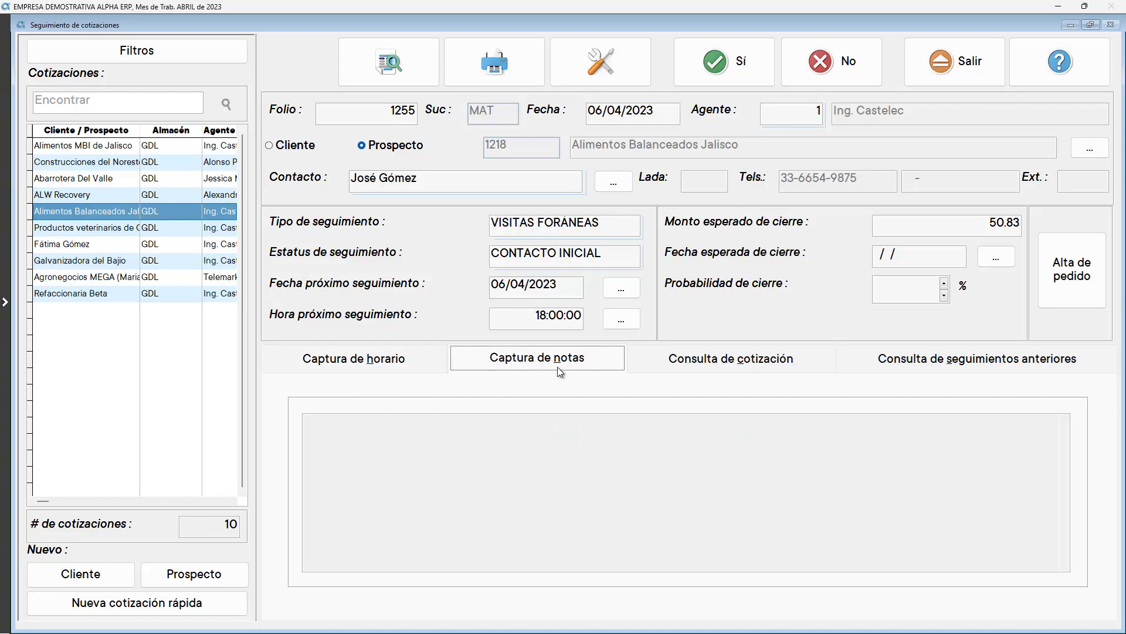
left_click(595, 440)
type("Se ofrecen productos, suero de leche es el que más le interesa. Llamar en la tarde y probablemente podamos cerrar algo.")
left_click(696, 364)
left_click(822, 594)
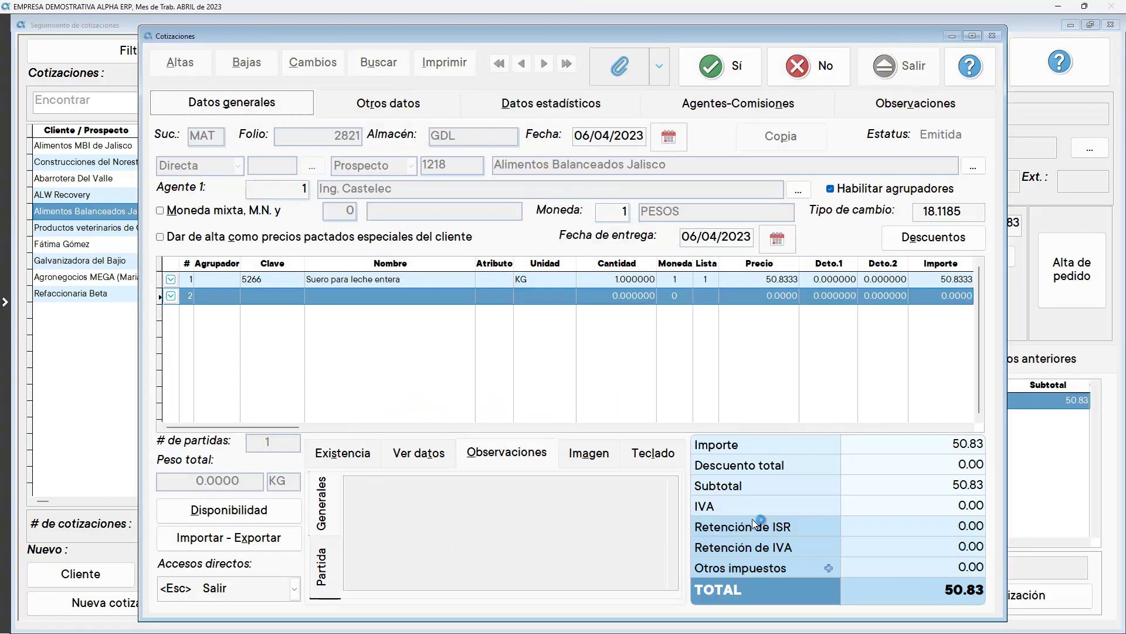
Change the first line's quantity to 50 and save quotation 2821
left_click(541, 283)
key("Tab")
type("50")
key("Tab")
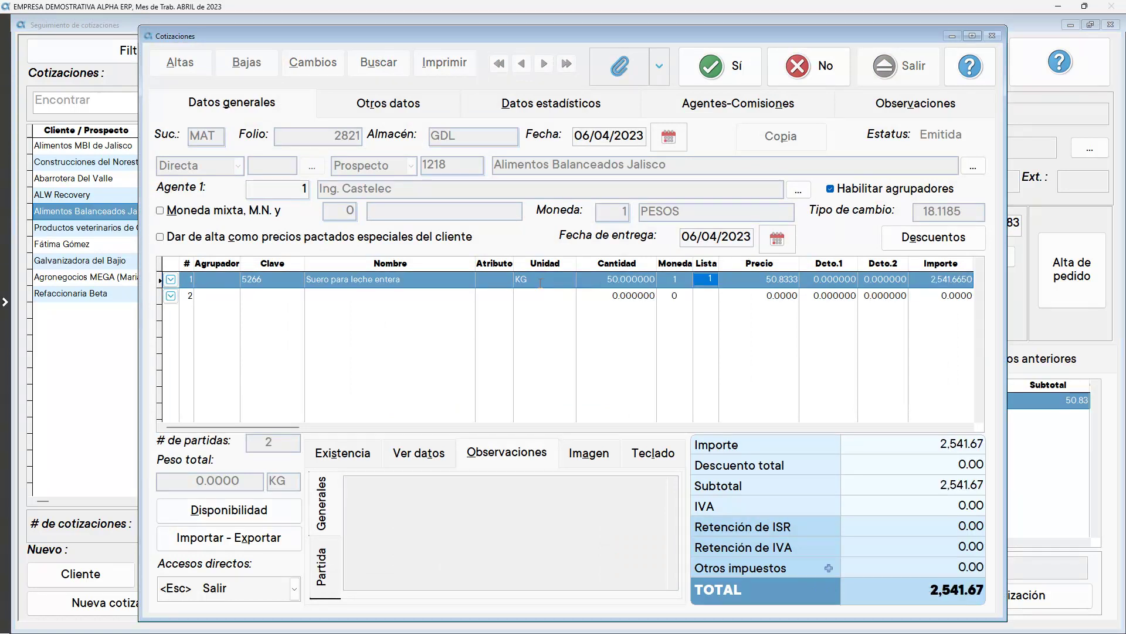
left_click(720, 74)
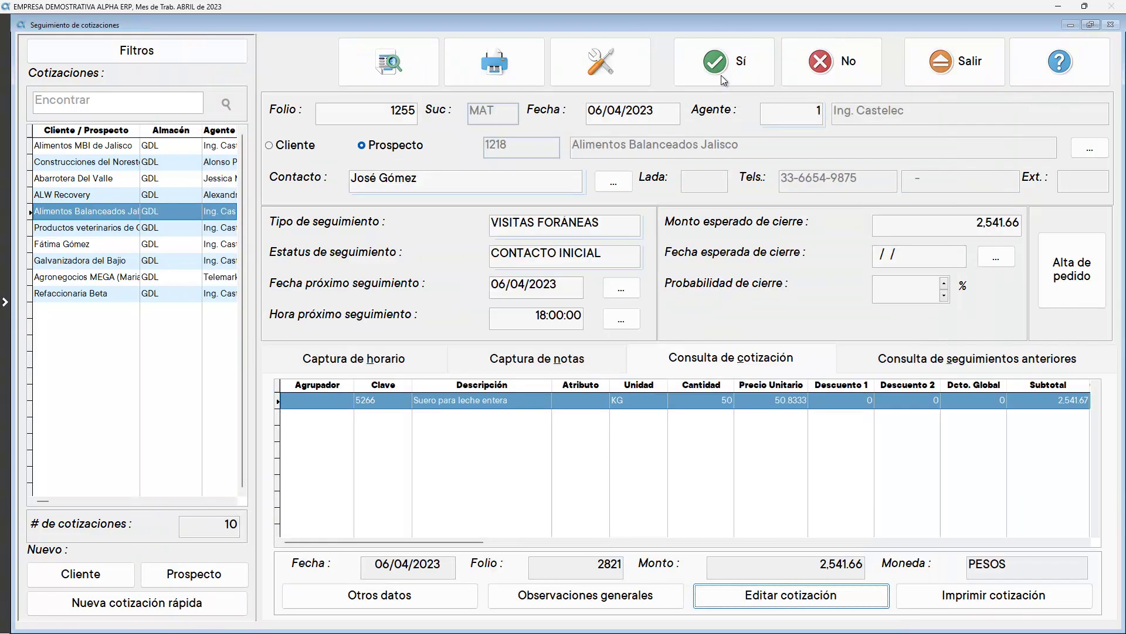
Preview the quotation printout, then close it and leave the printing module
left_click(933, 586)
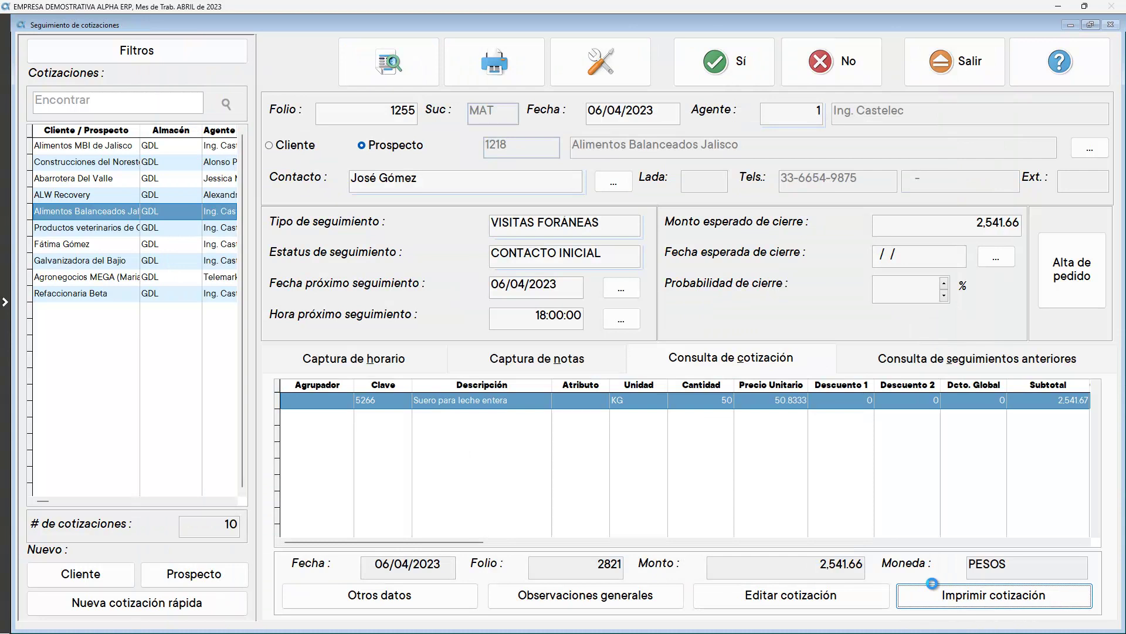
left_click(752, 117)
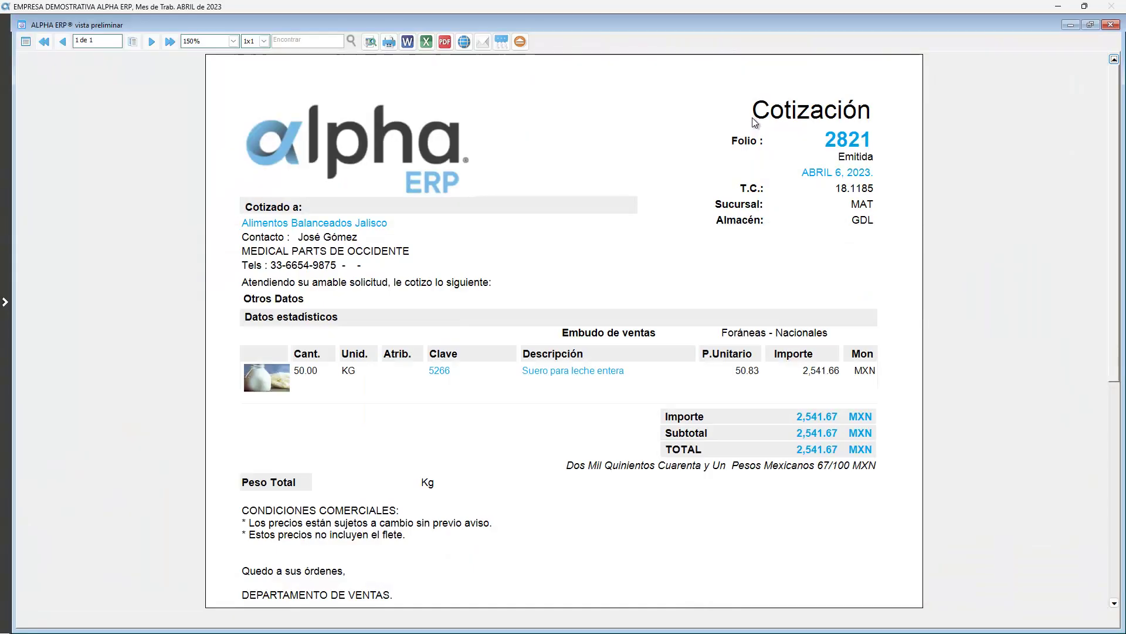
left_click(521, 40)
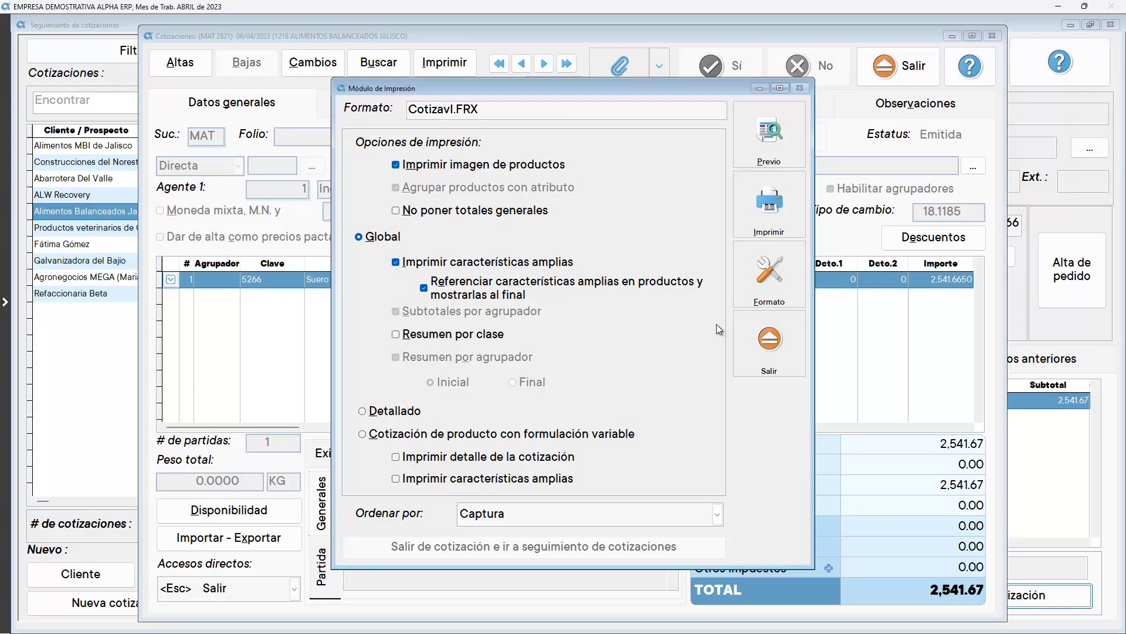
left_click(762, 344)
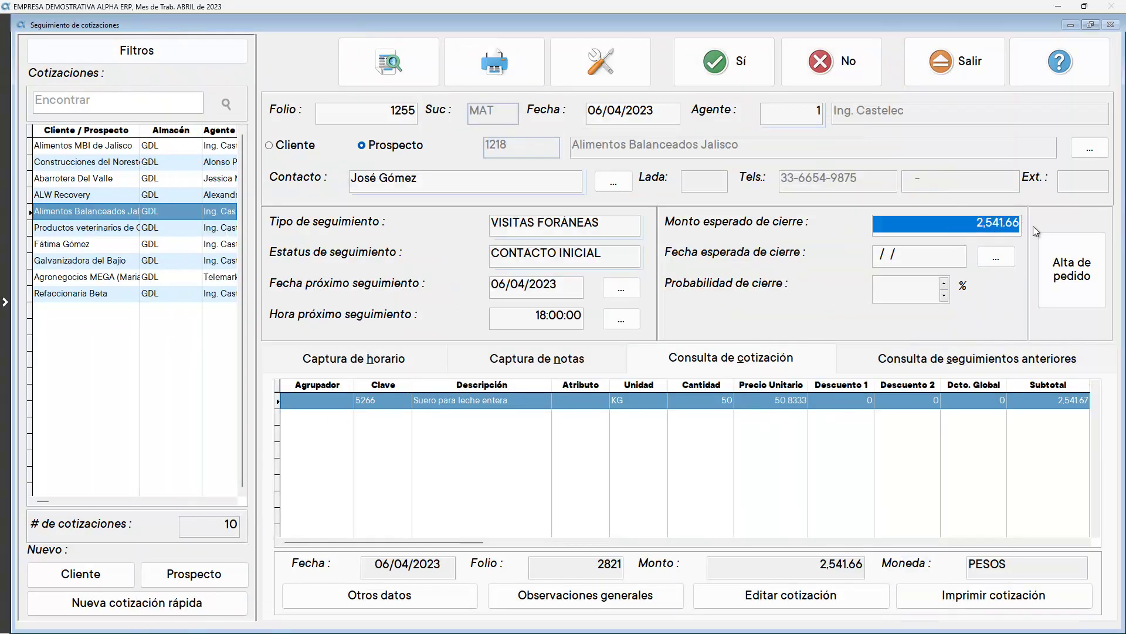
Set the follow-up to an expected 1,500.00, closing 06/04/2023 at 95% probability, and save
type("1,500")
key("Return")
type("06042023")
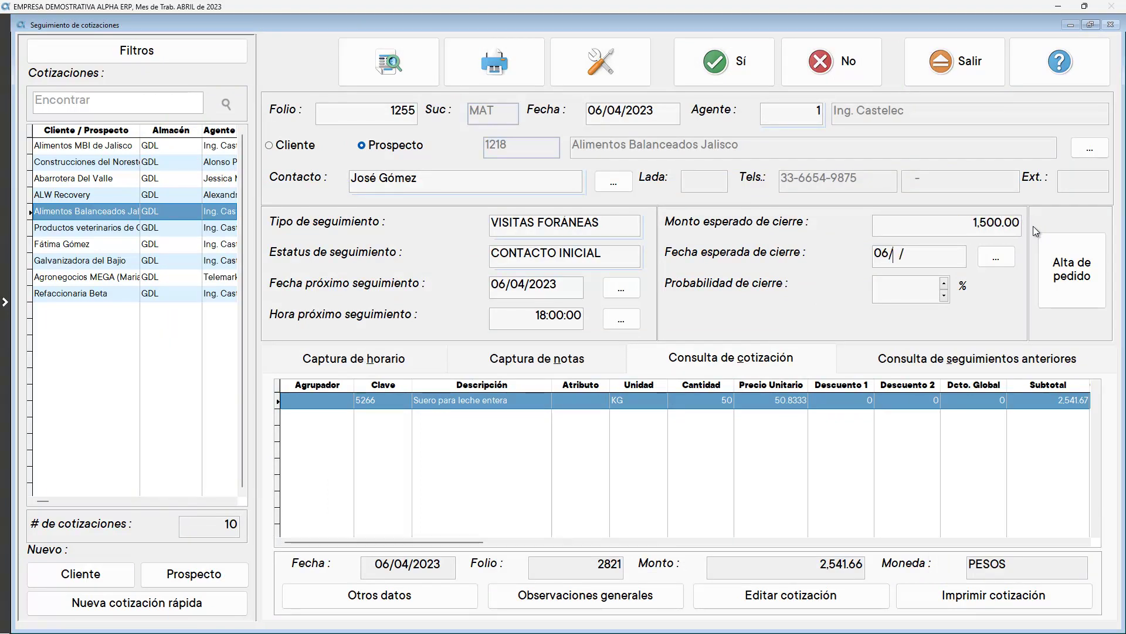
key("Return")
type("95")
key("Return")
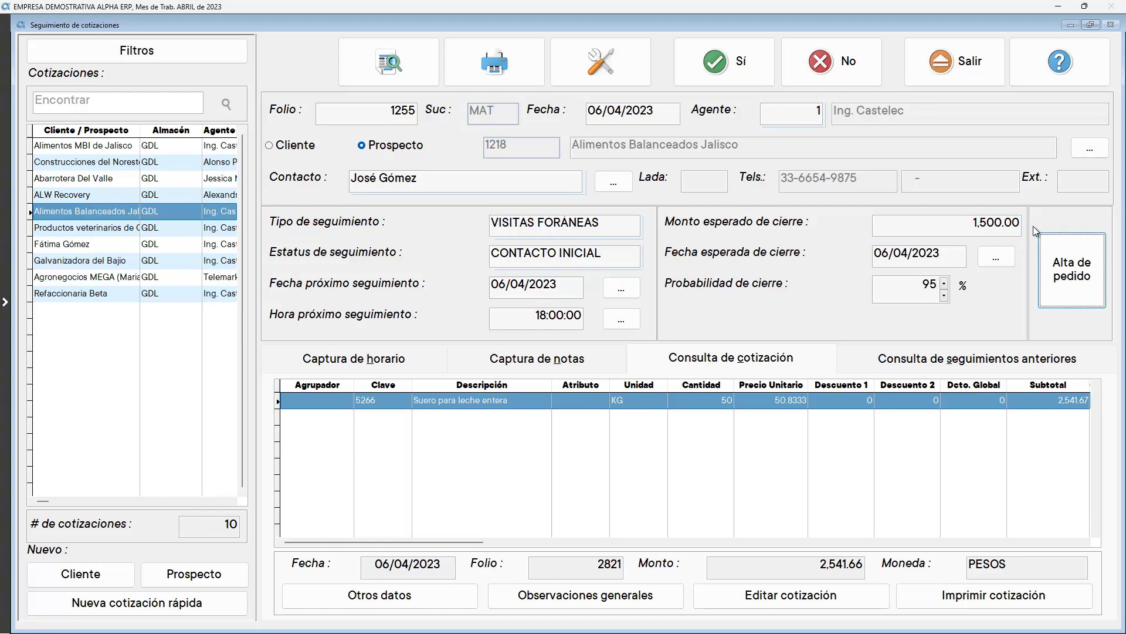
left_click(704, 62)
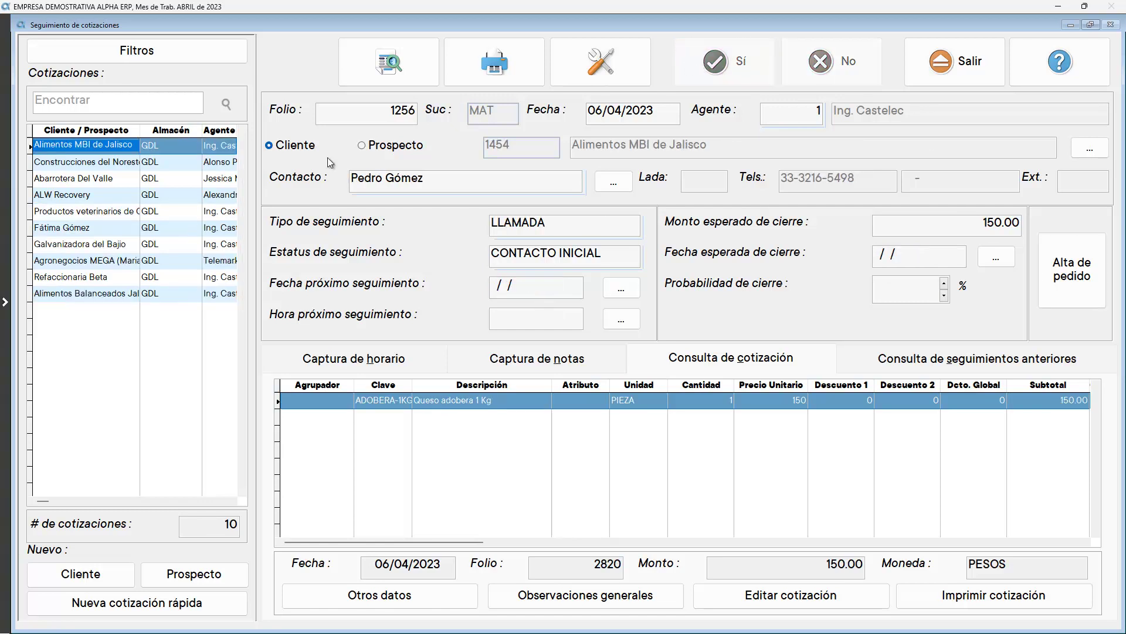
Reselect the Alimentos Balanceados Jalisco follow-up and review its earlier follow-up records
left_click(116, 295)
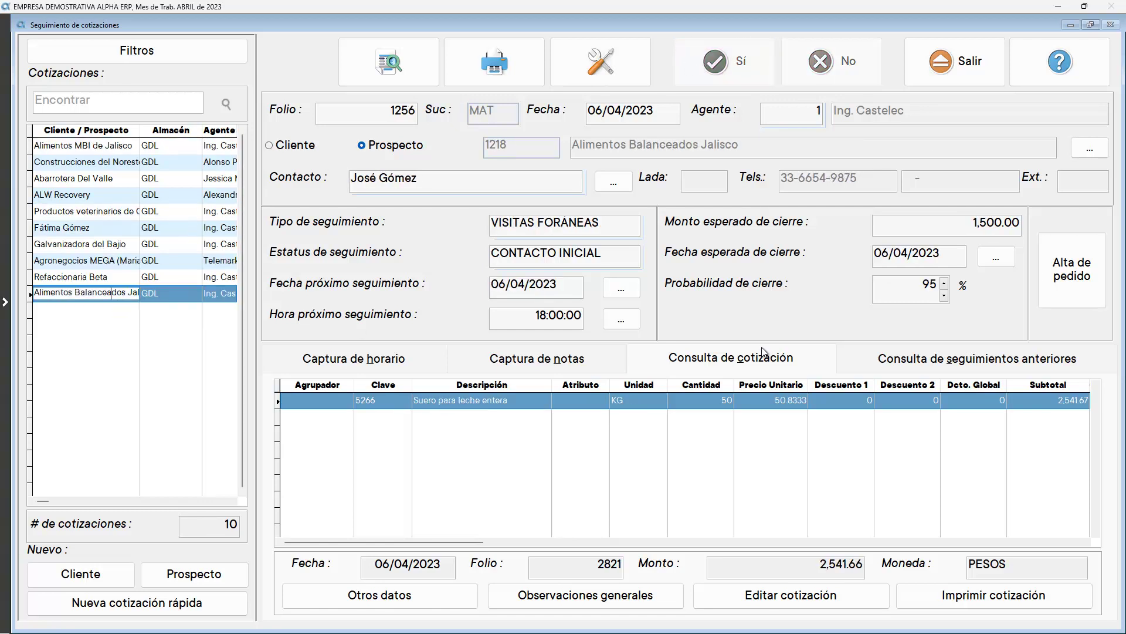
left_click(874, 358)
left_click(483, 433)
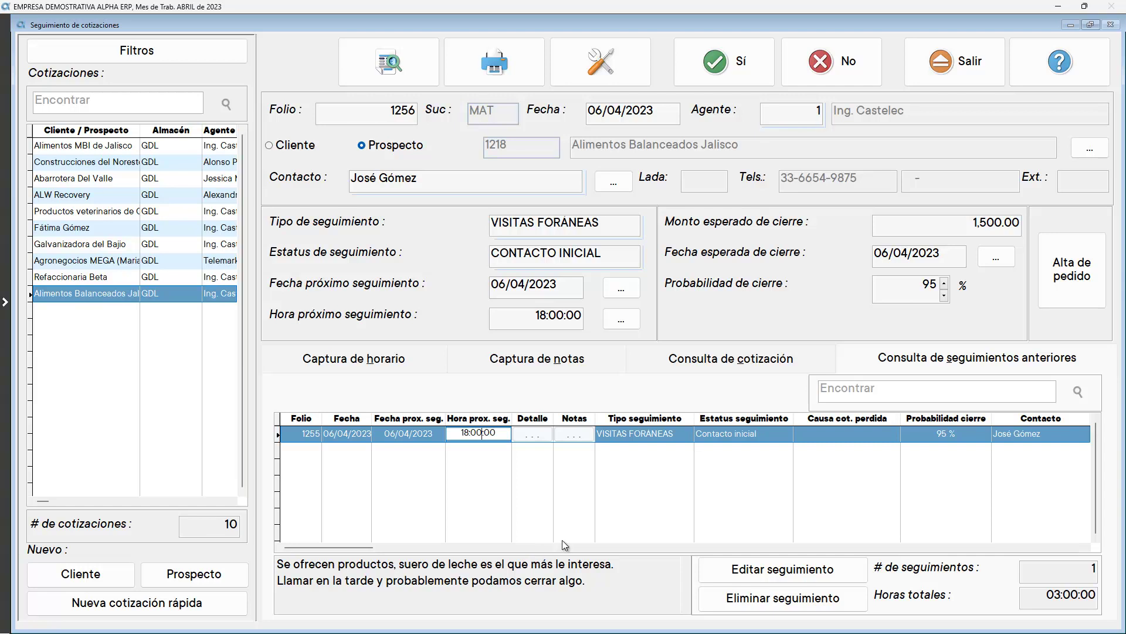
Start an order from the quote, registering the prospect as a client with postal code 45230 and billing data
left_click(1063, 271)
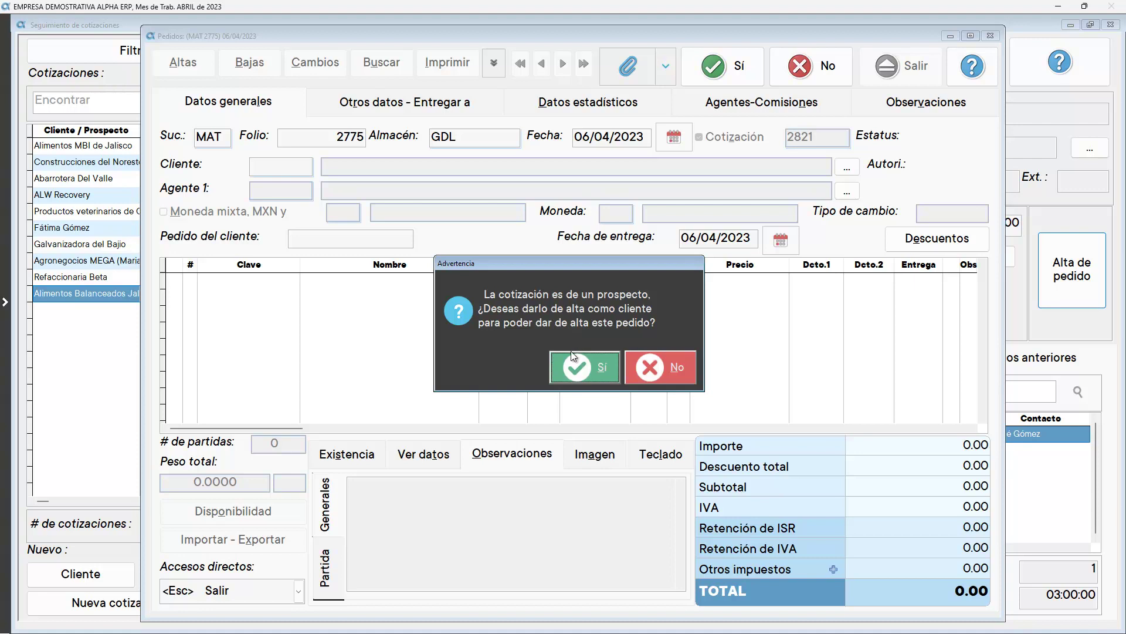
left_click(565, 367)
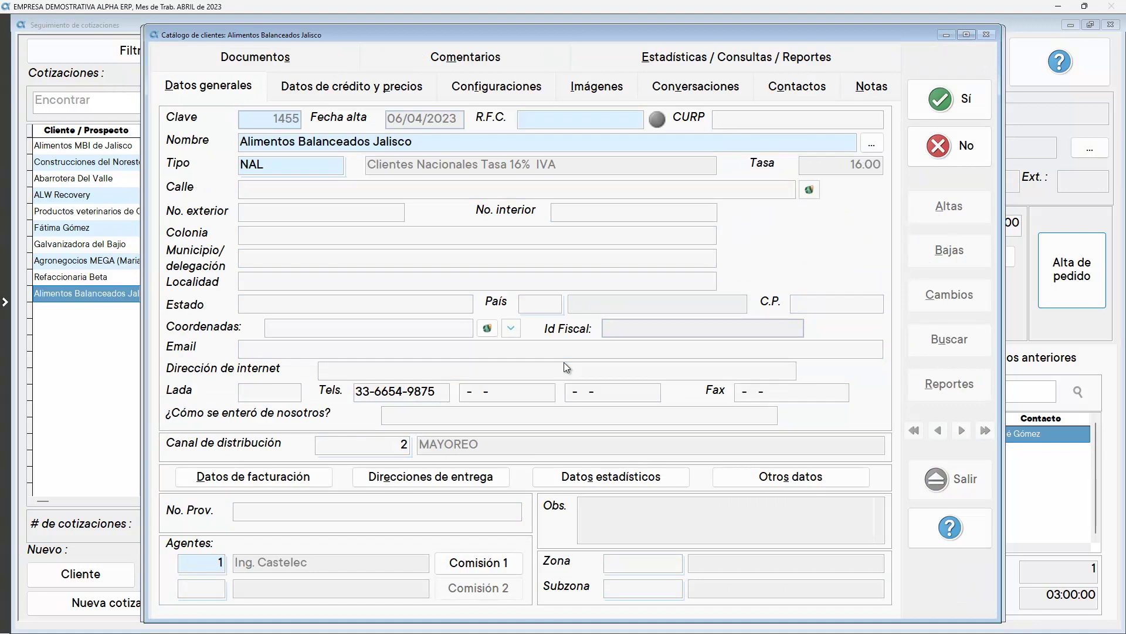
key("Tab")
type("ALIMENTOS BALANCEADOS DE JALISCO")
key("Tab")
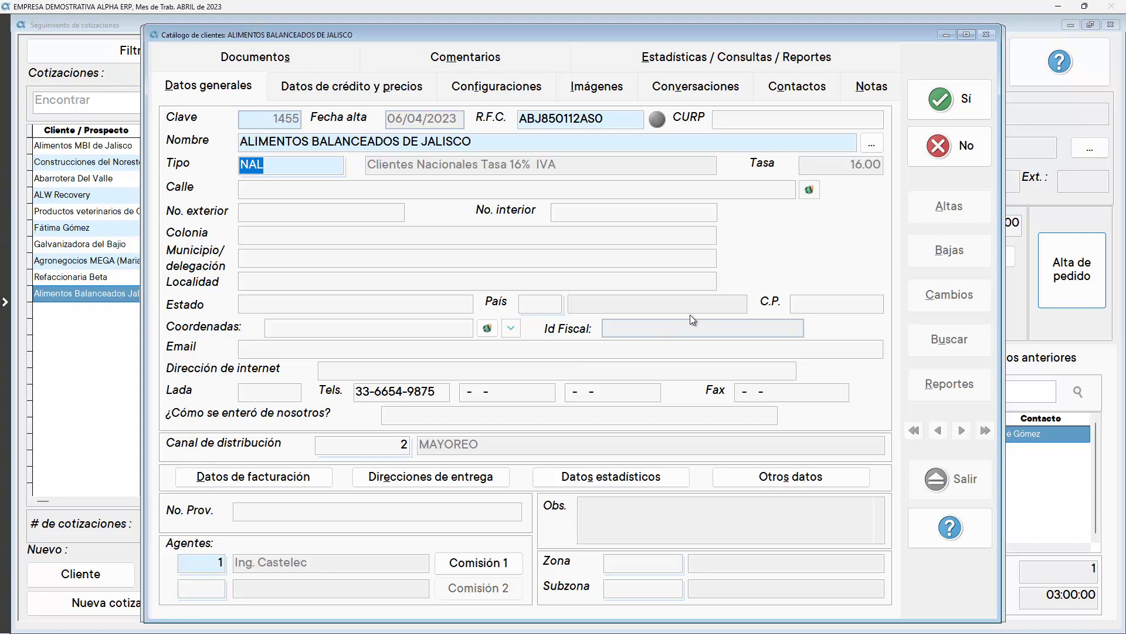
left_click(800, 306)
type("45230")
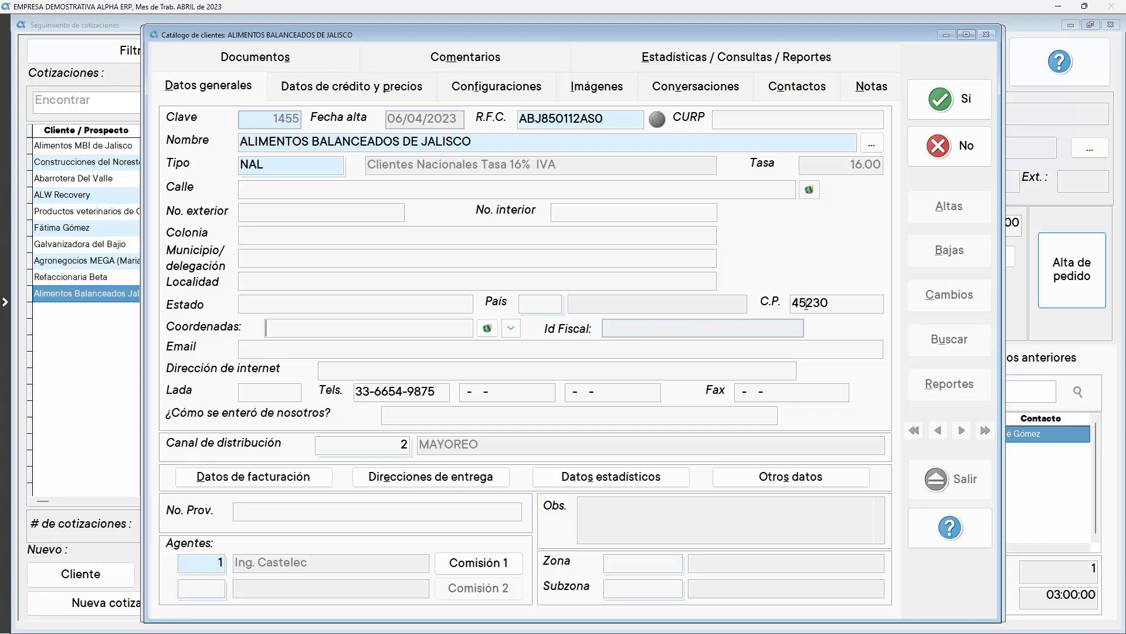
left_click(317, 477)
left_click(317, 477)
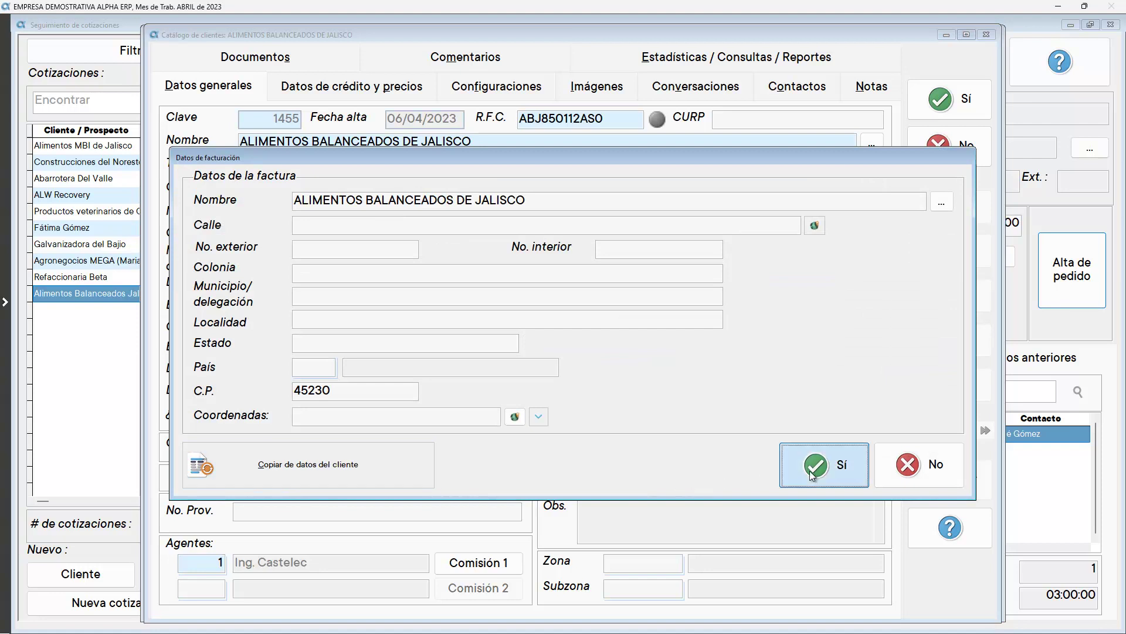
left_click(812, 475)
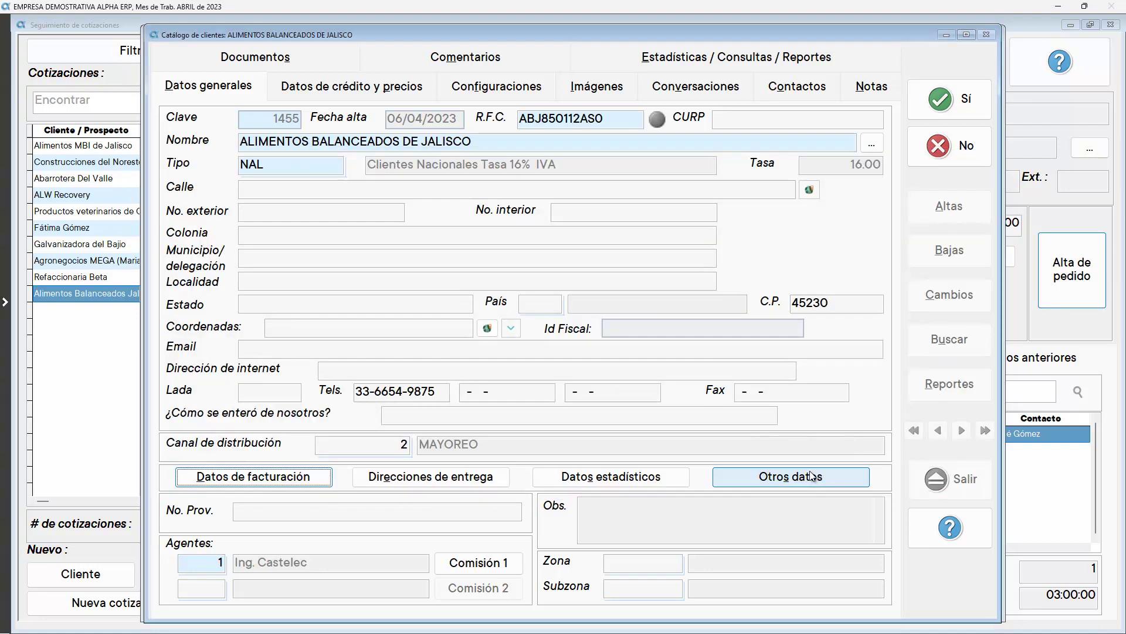
left_click(934, 95)
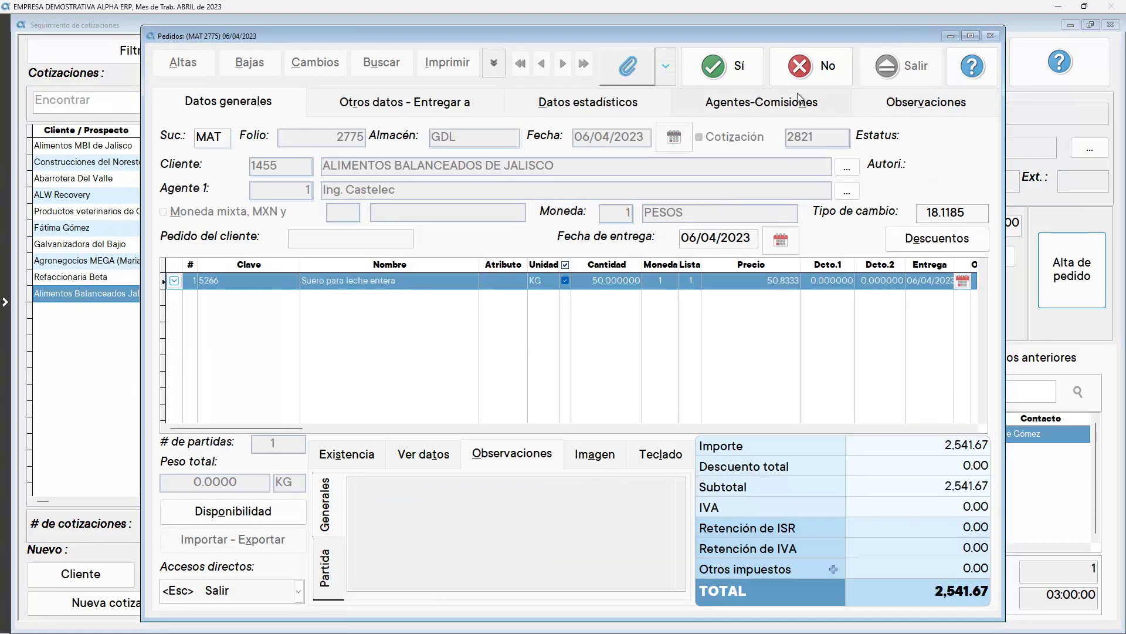
Save sales order 2775, preview its shipping order document, and close the order
left_click(729, 69)
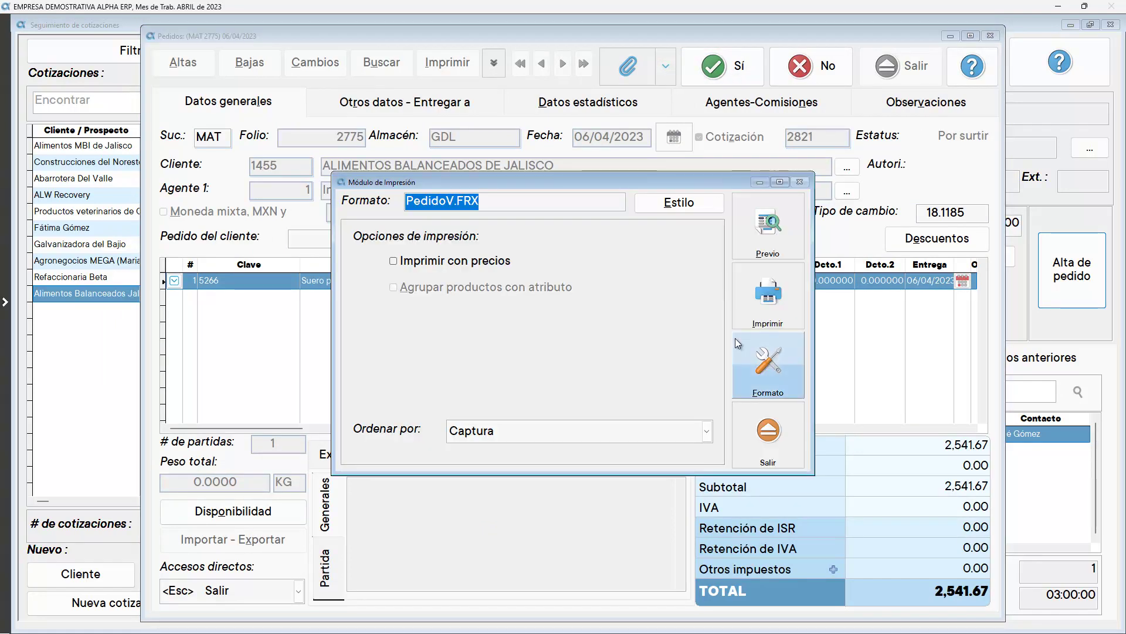
left_click(753, 241)
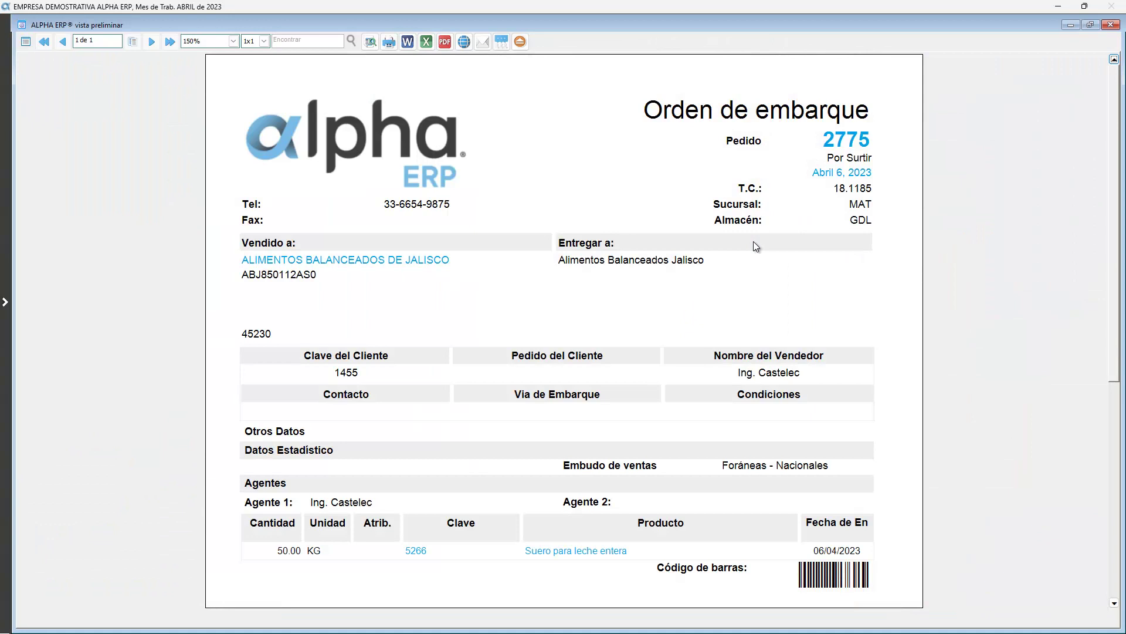
key("Escape")
left_click(759, 426)
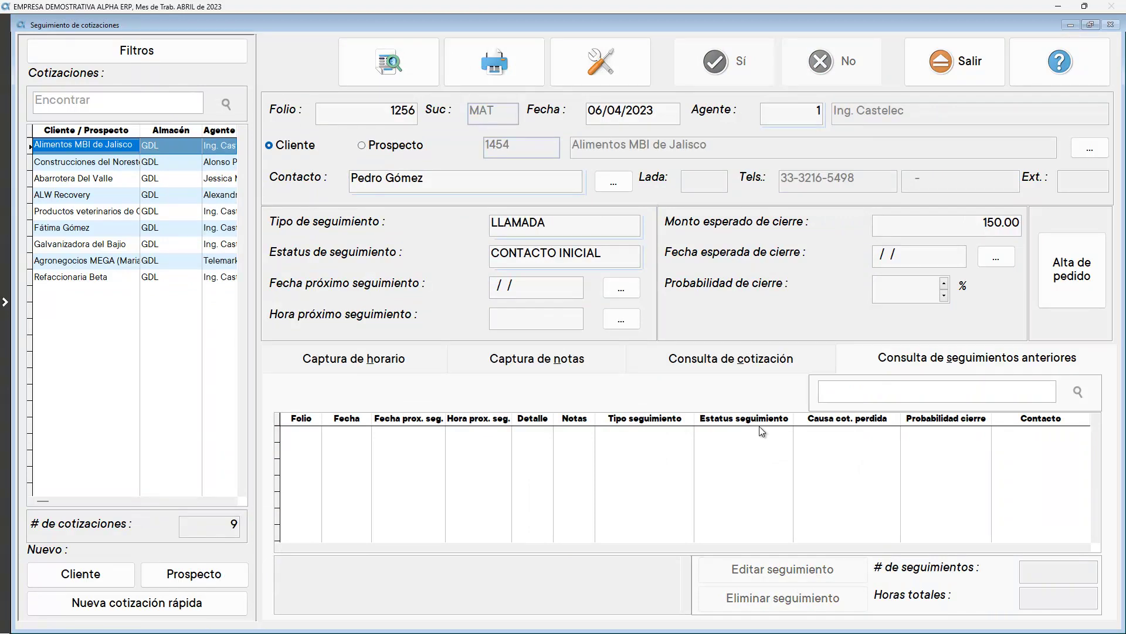
Close quotation tracking and open CRM's Elaboración de documentos y comunicados module
left_click(947, 76)
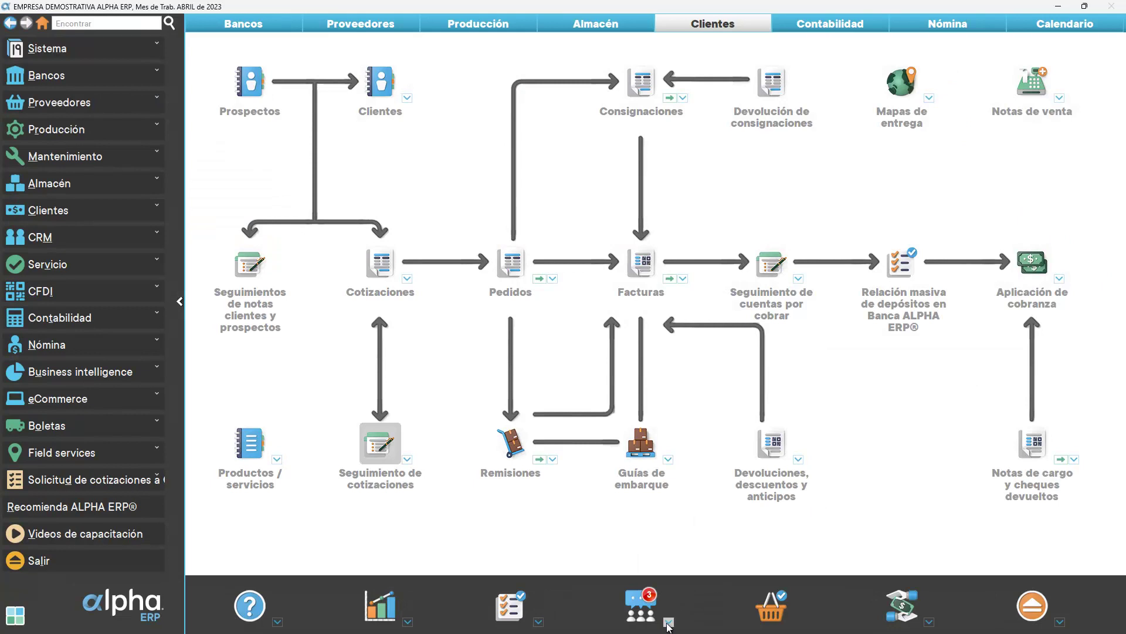
left_click(669, 622)
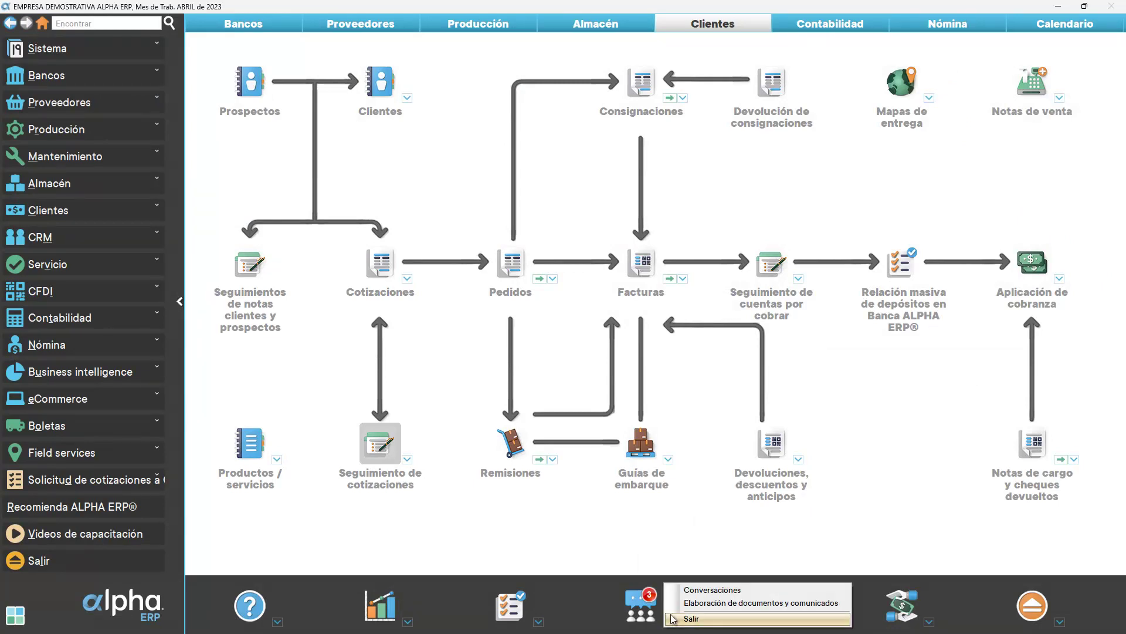
left_click(550, 544)
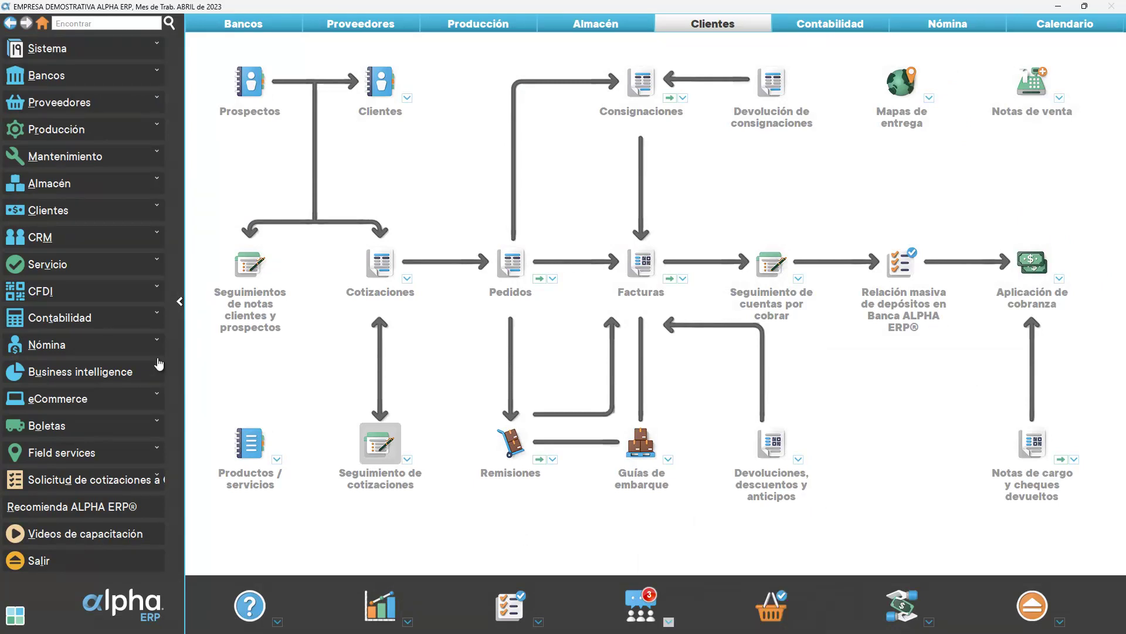
left_click(38, 246)
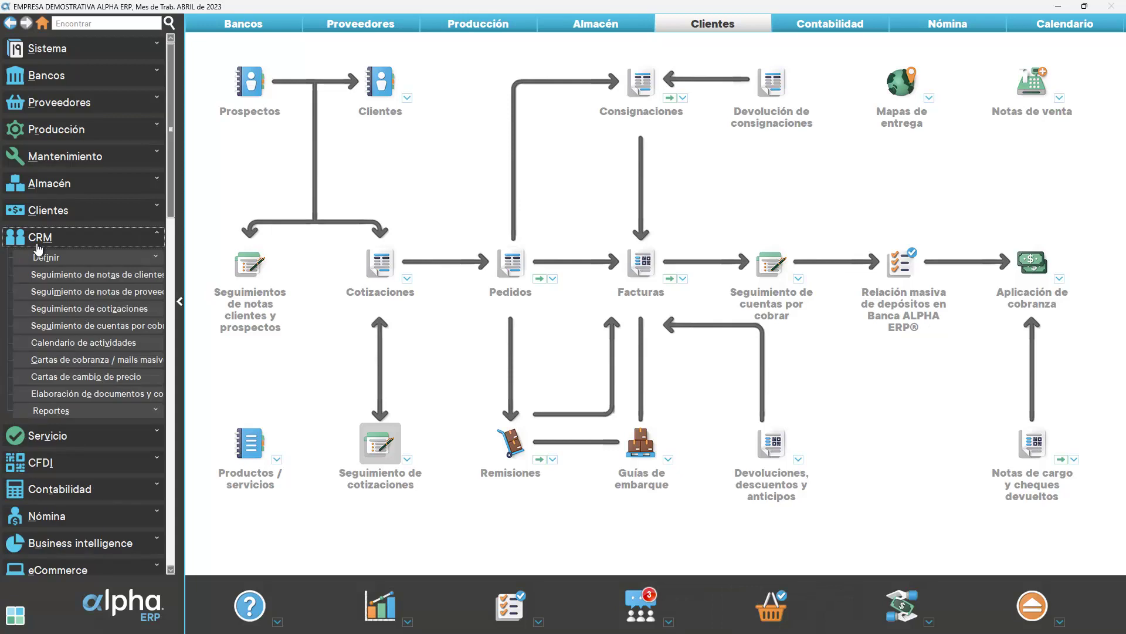
left_click(62, 393)
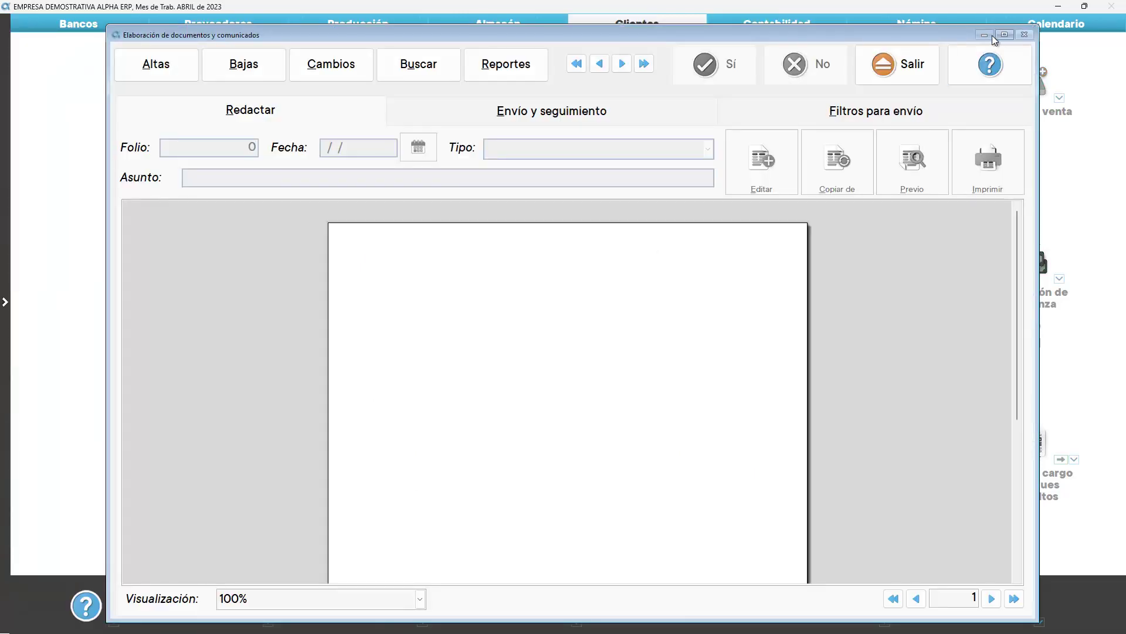
Load campaign communication 40 for editing, keeping Clientes as its audience
left_click(1004, 35)
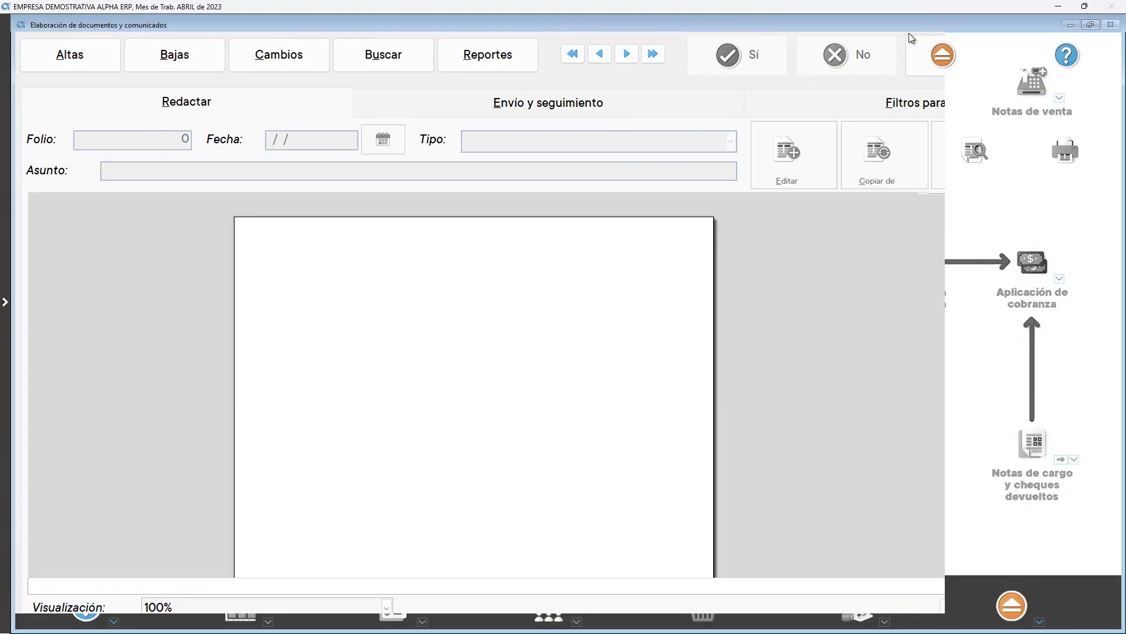
left_click(653, 53)
left_click(303, 56)
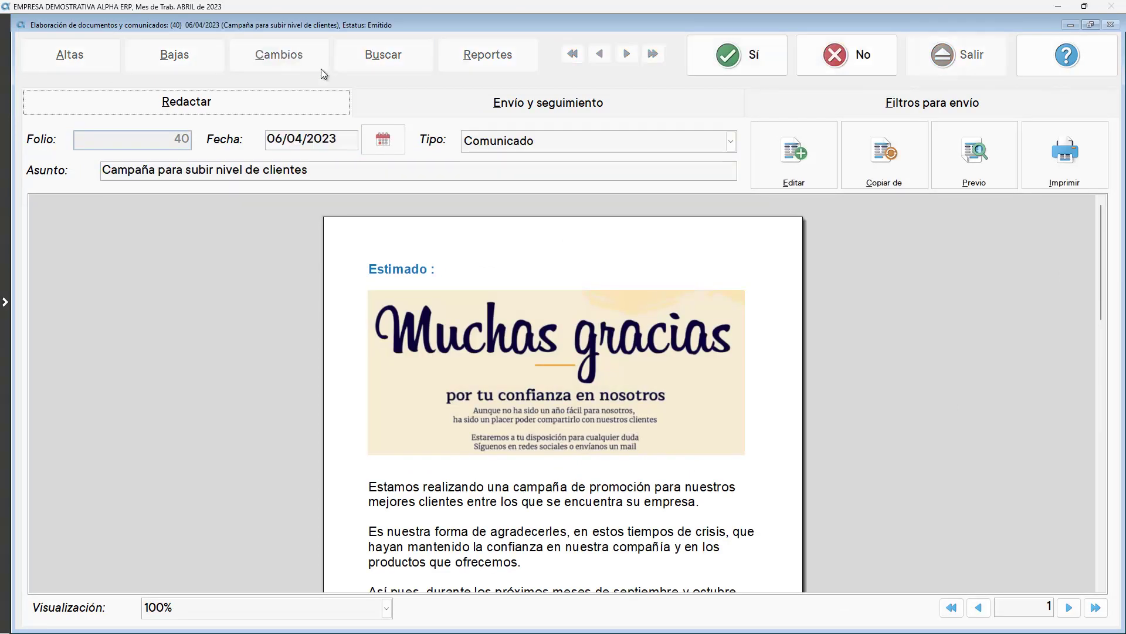
left_click(396, 97)
left_click(273, 131)
left_click(272, 131)
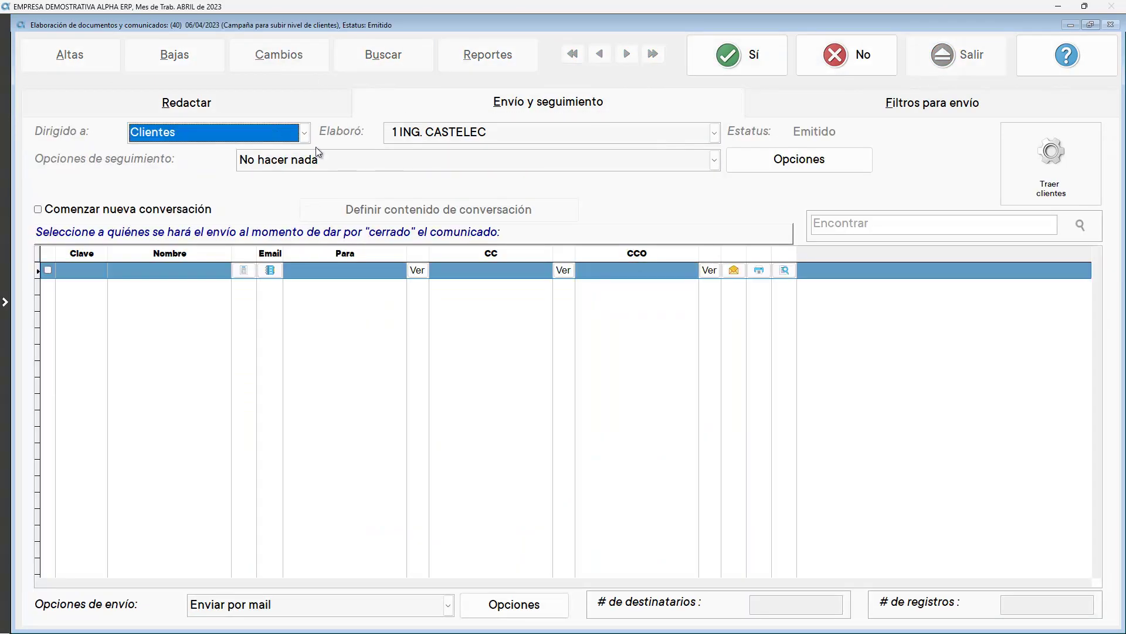
Set the follow-up action to a quick quote using each client's assigned agent, and load client recipients
left_click(305, 160)
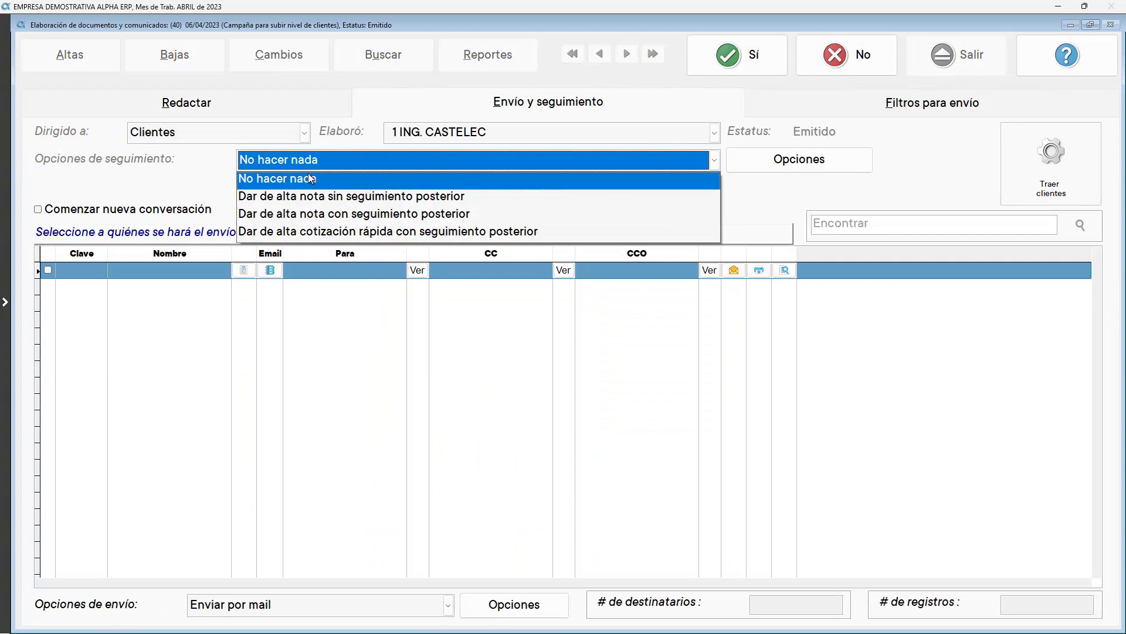
left_click(336, 232)
left_click(813, 159)
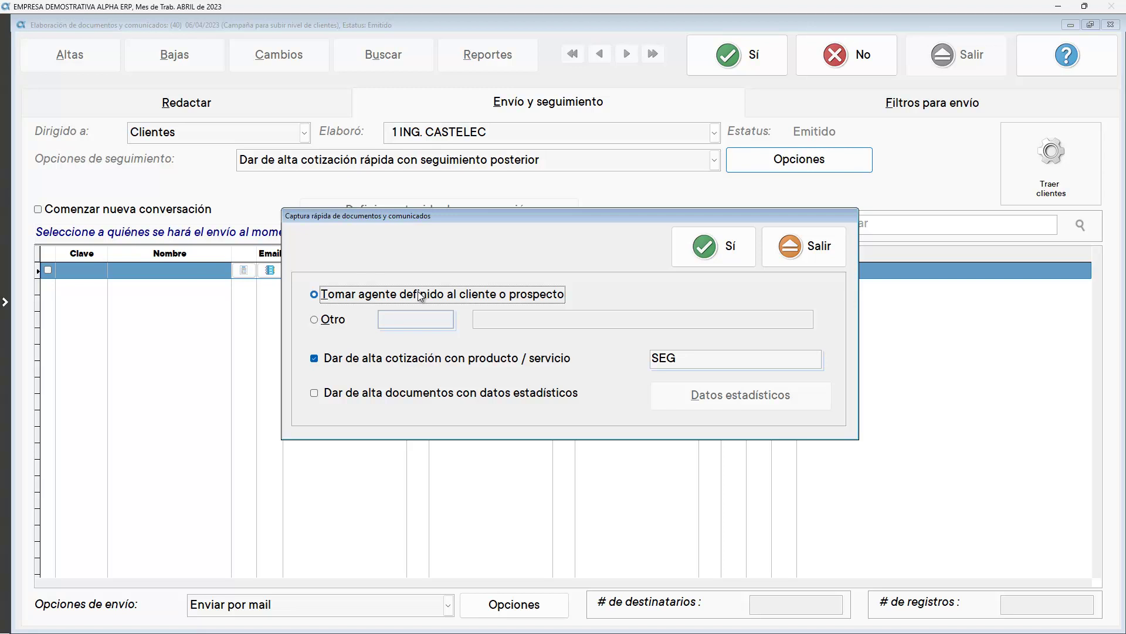
left_click(333, 320)
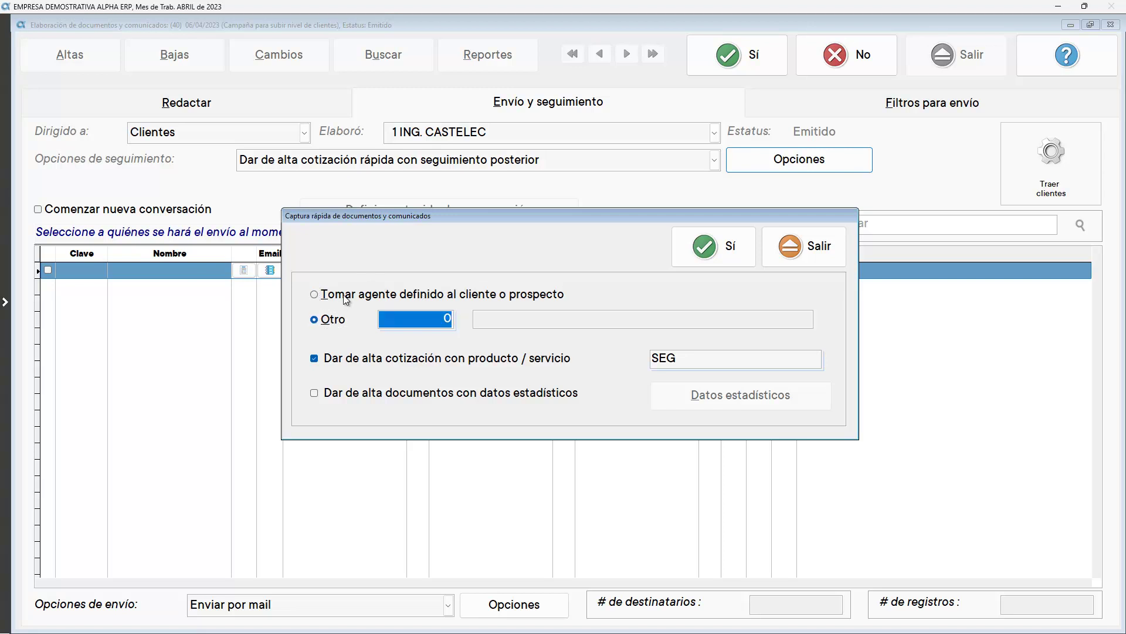
left_click(342, 296)
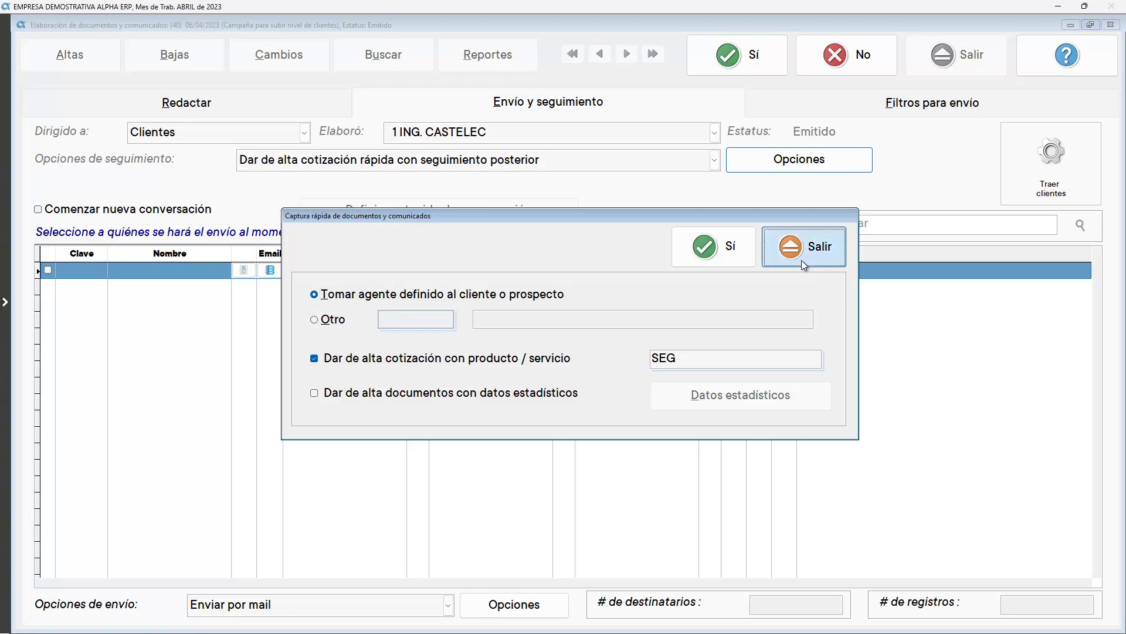
left_click(801, 259)
left_click(1080, 173)
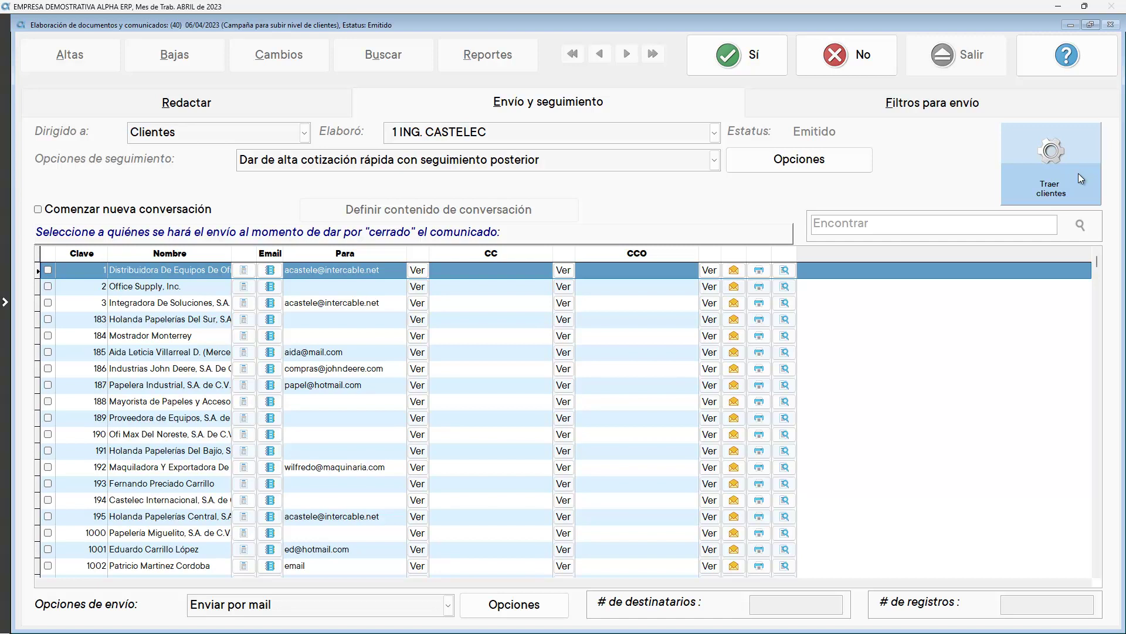
Review the drafted letter, discard the changes and close the communication window
left_click(297, 102)
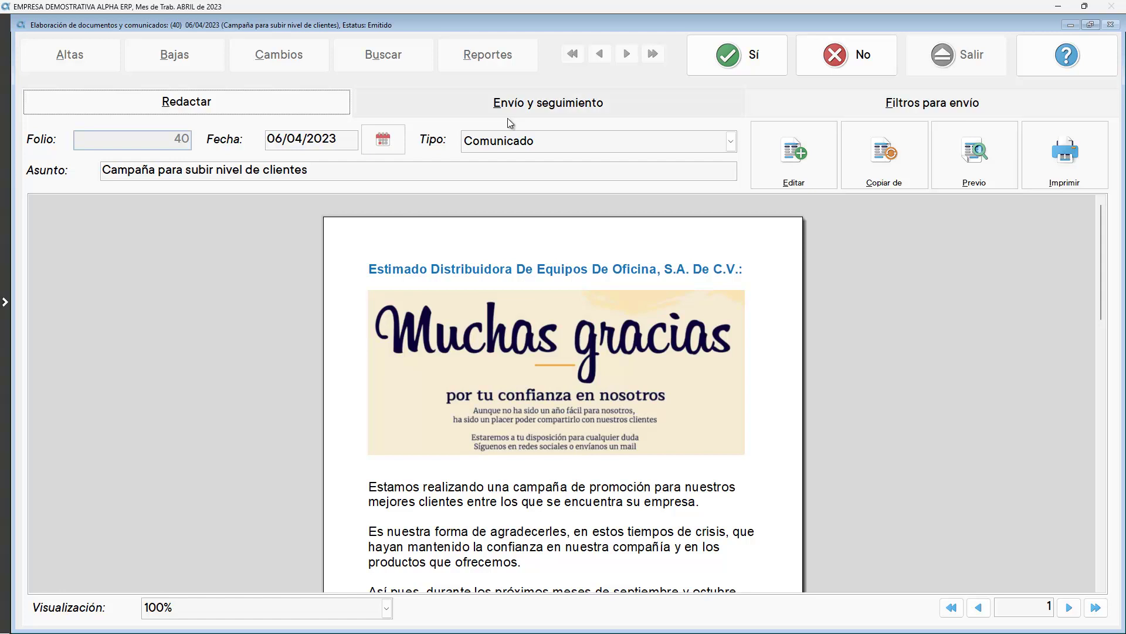
left_click(850, 54)
left_click(941, 59)
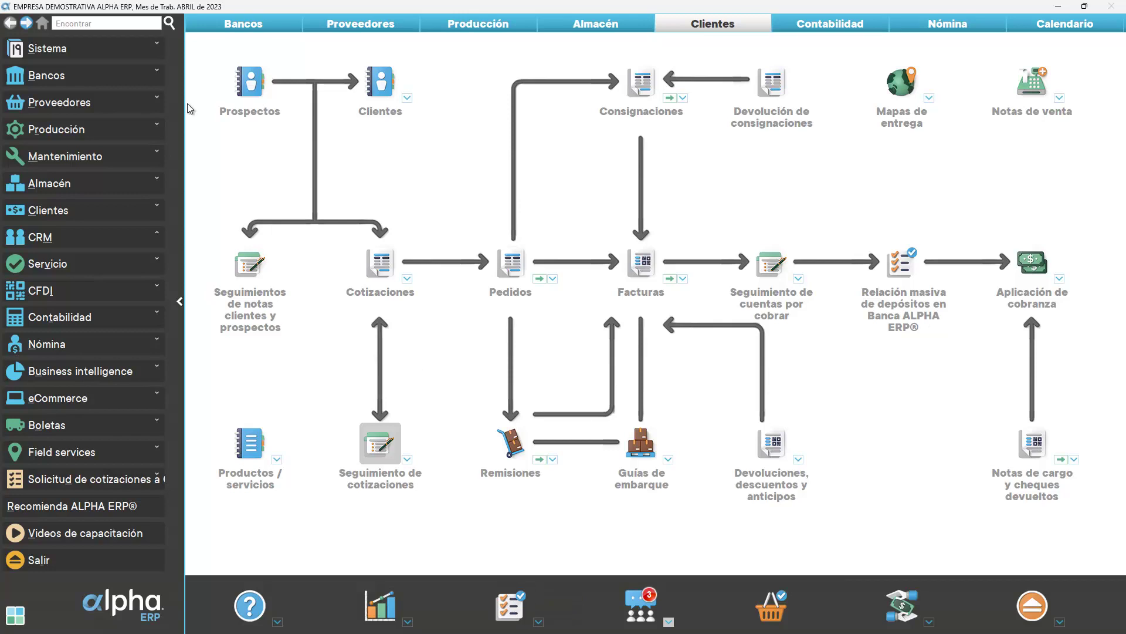
left_click(46, 49)
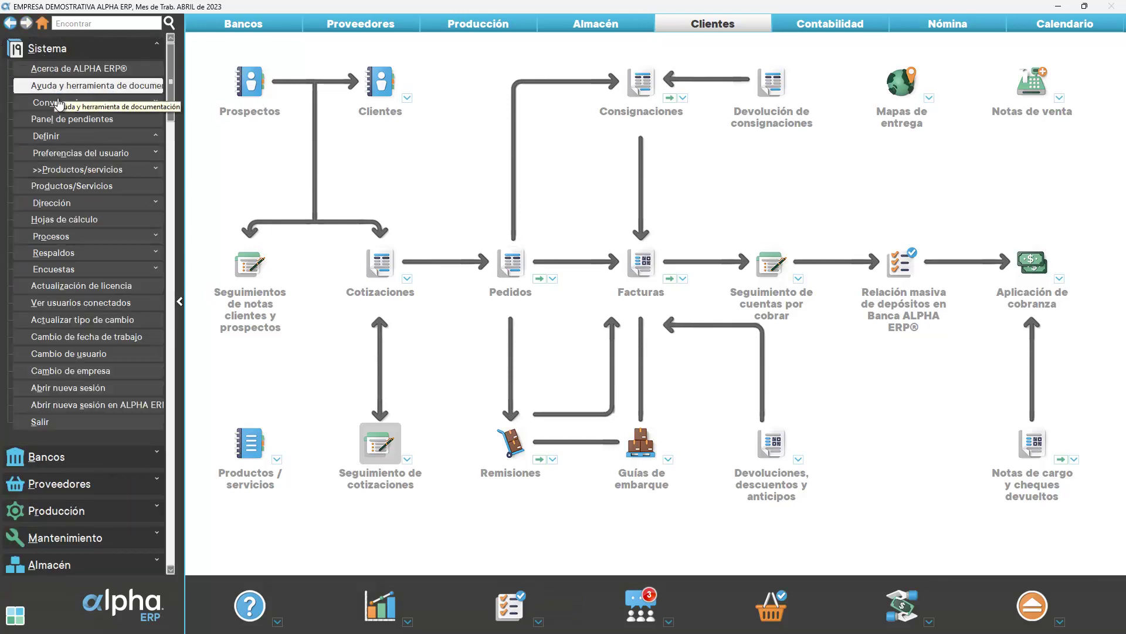
left_click(70, 118)
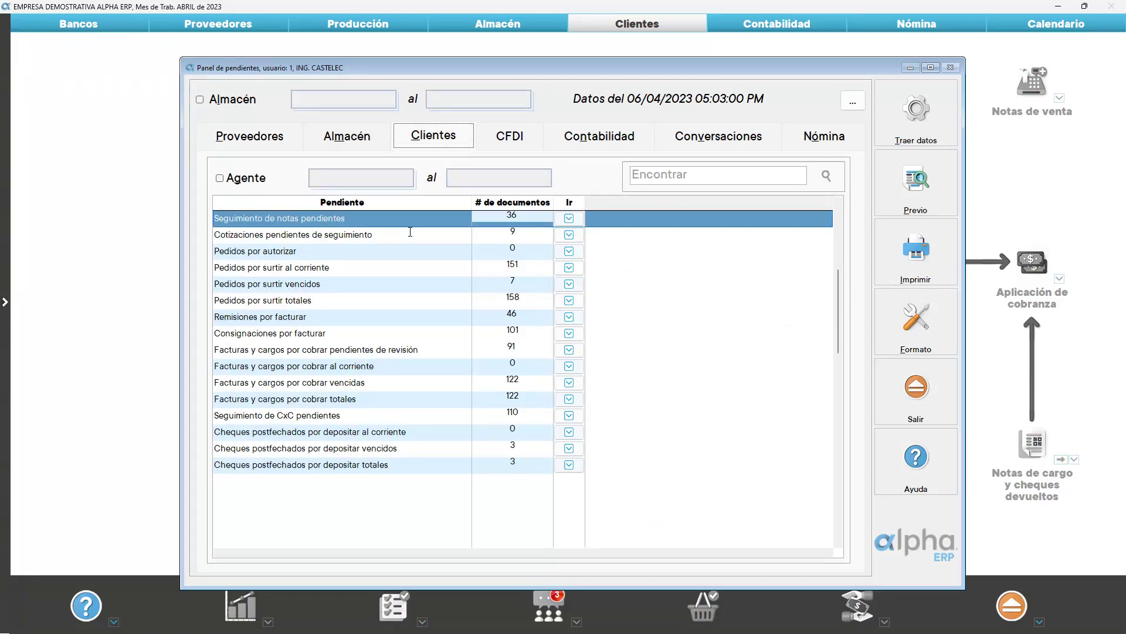
left_click(416, 236)
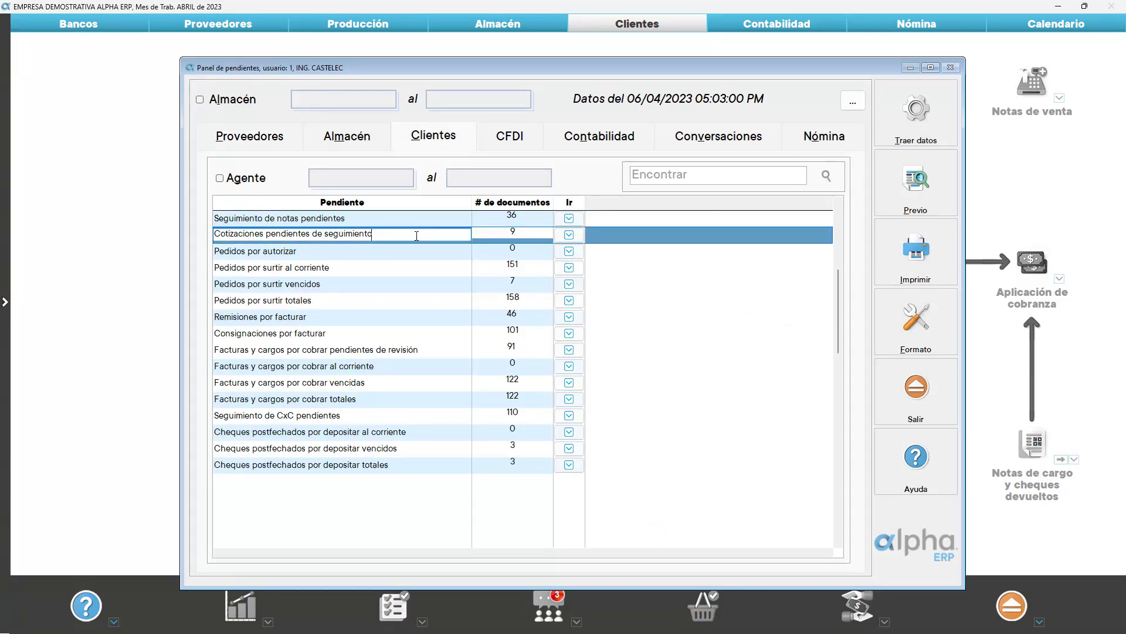
left_click(569, 234)
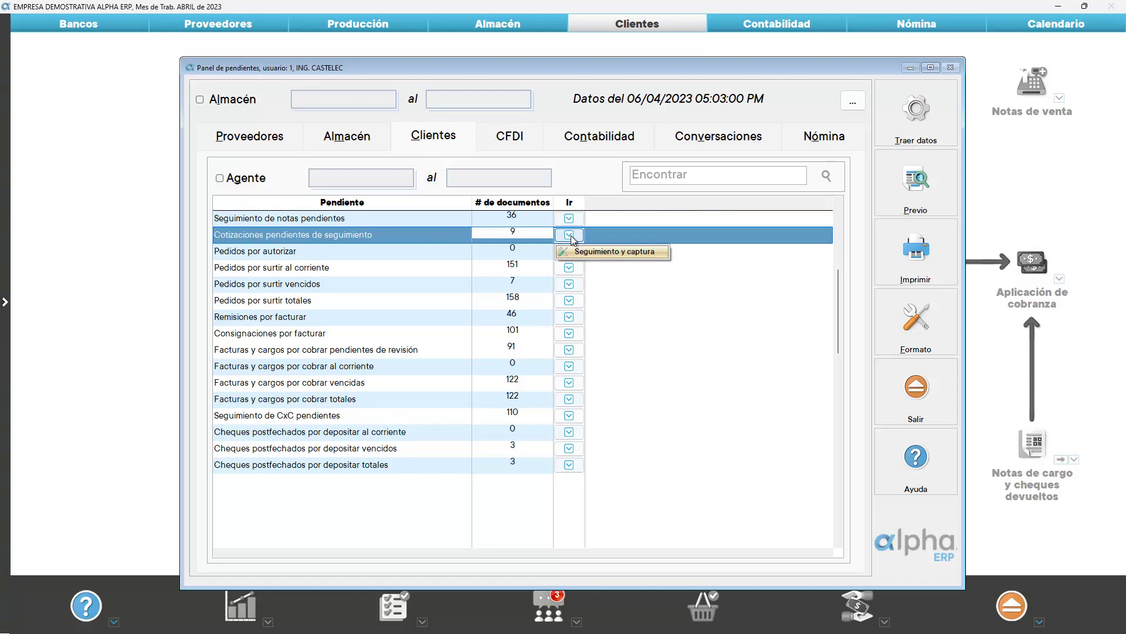
left_click(607, 252)
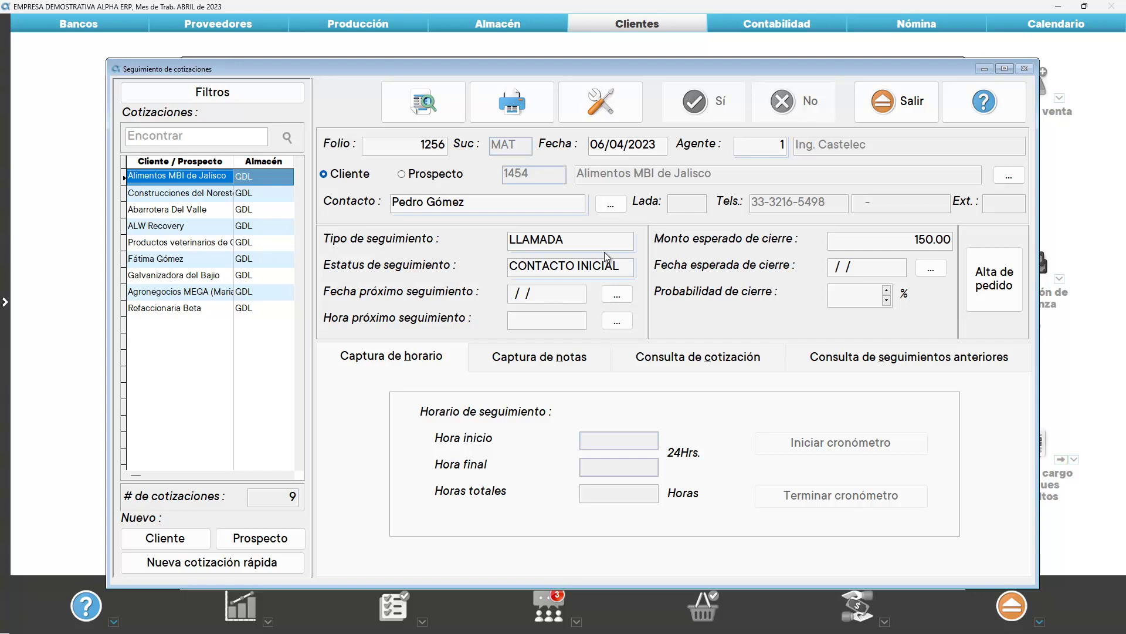
left_click(896, 103)
left_click(919, 392)
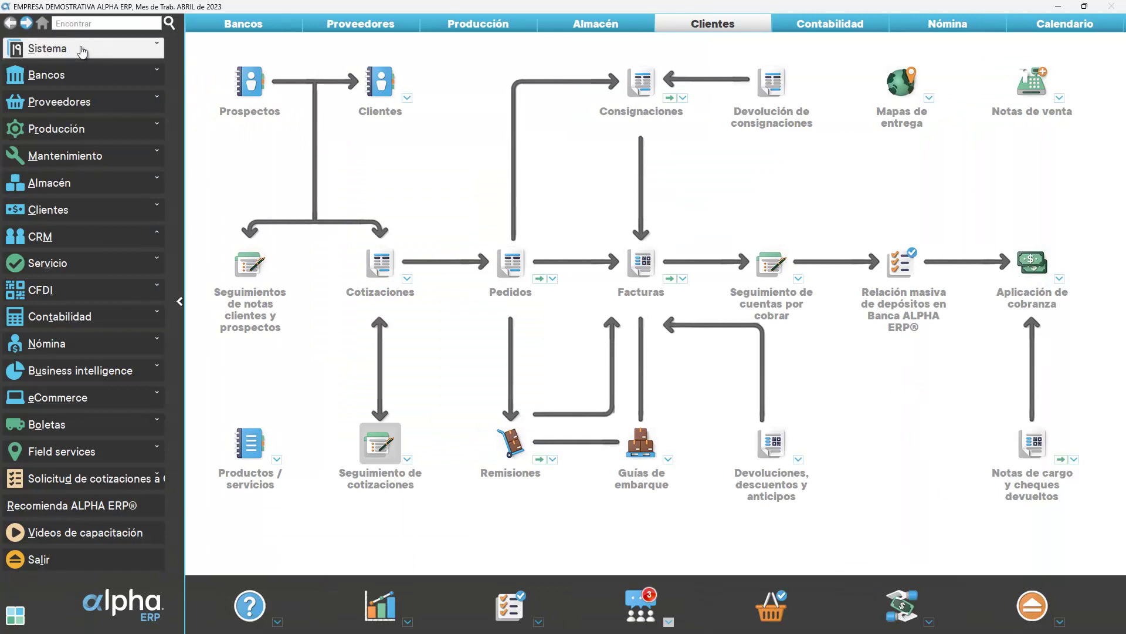
left_click(91, 49)
left_click(68, 137)
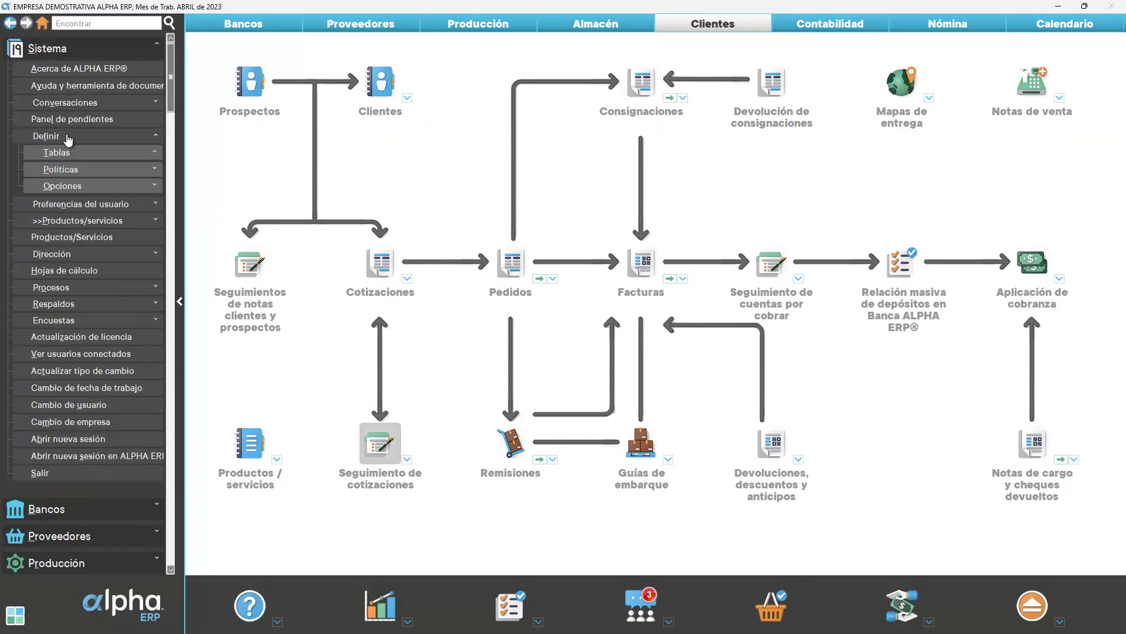
left_click(67, 169)
left_click(90, 272)
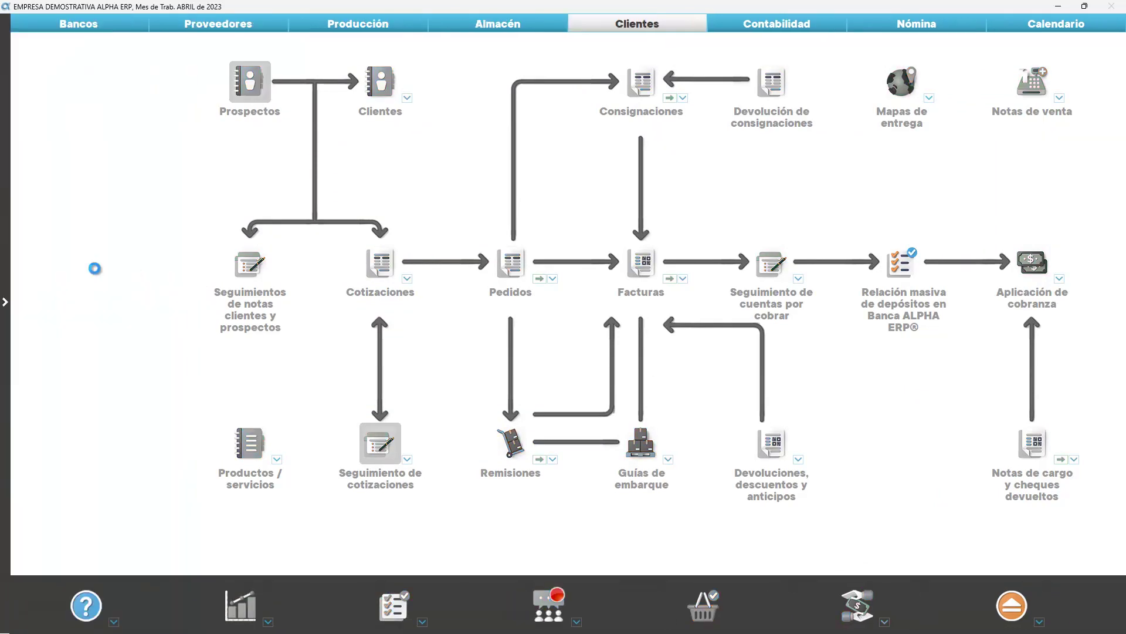
left_click(945, 230)
left_click(215, 222)
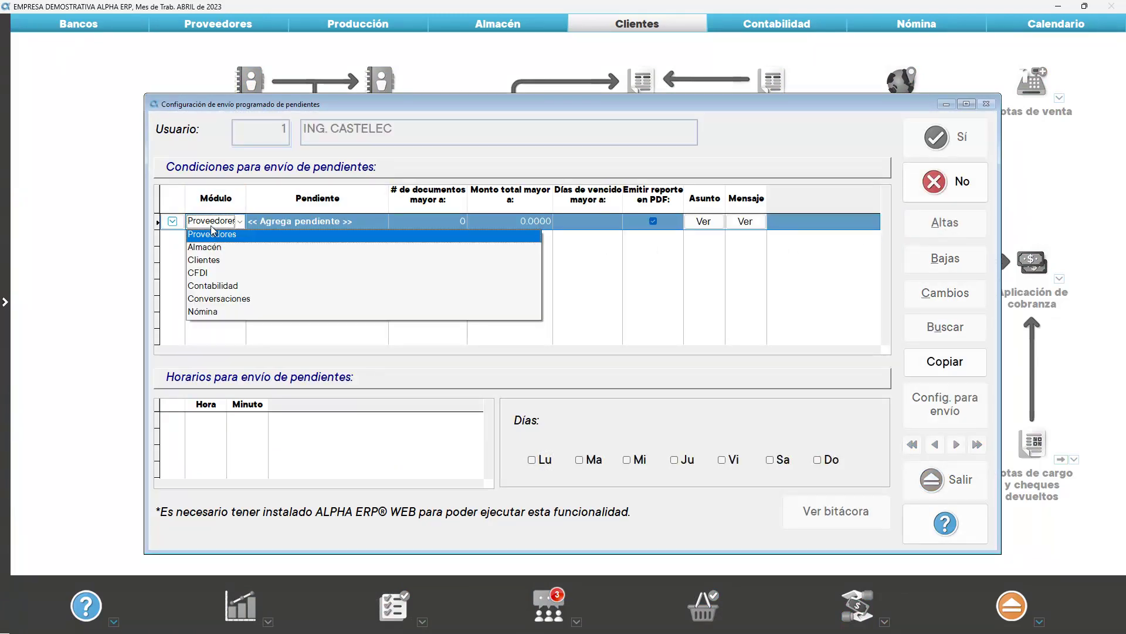
left_click(214, 258)
left_click(273, 220)
left_click(275, 219)
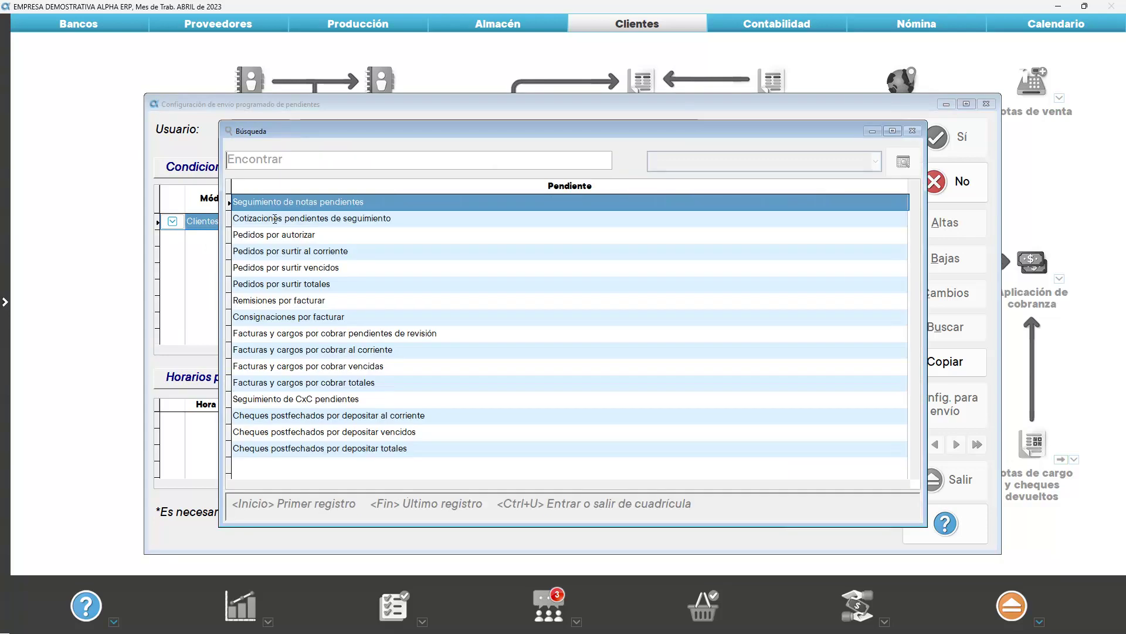
double_click(275, 219)
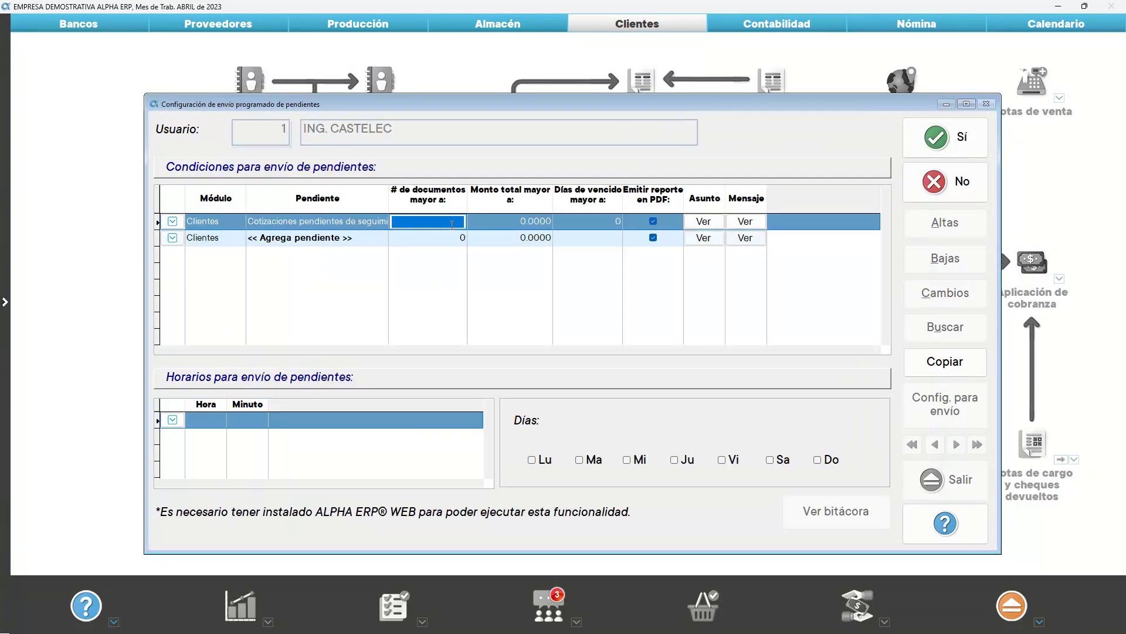
key("Tab")
key("Tab")
key("Tab")
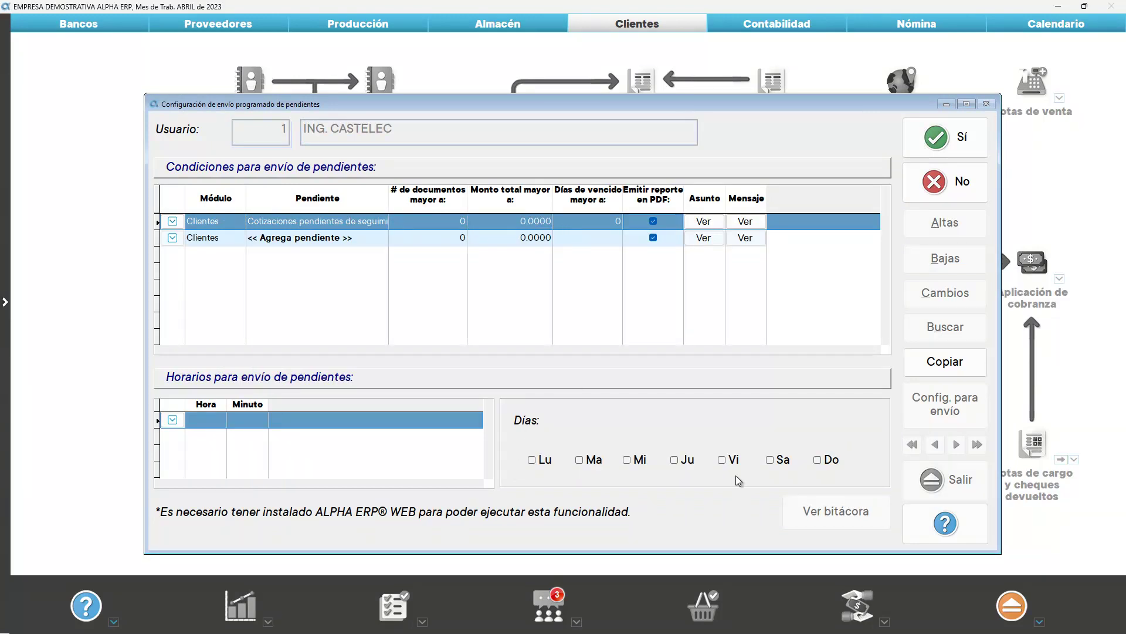
left_click(947, 189)
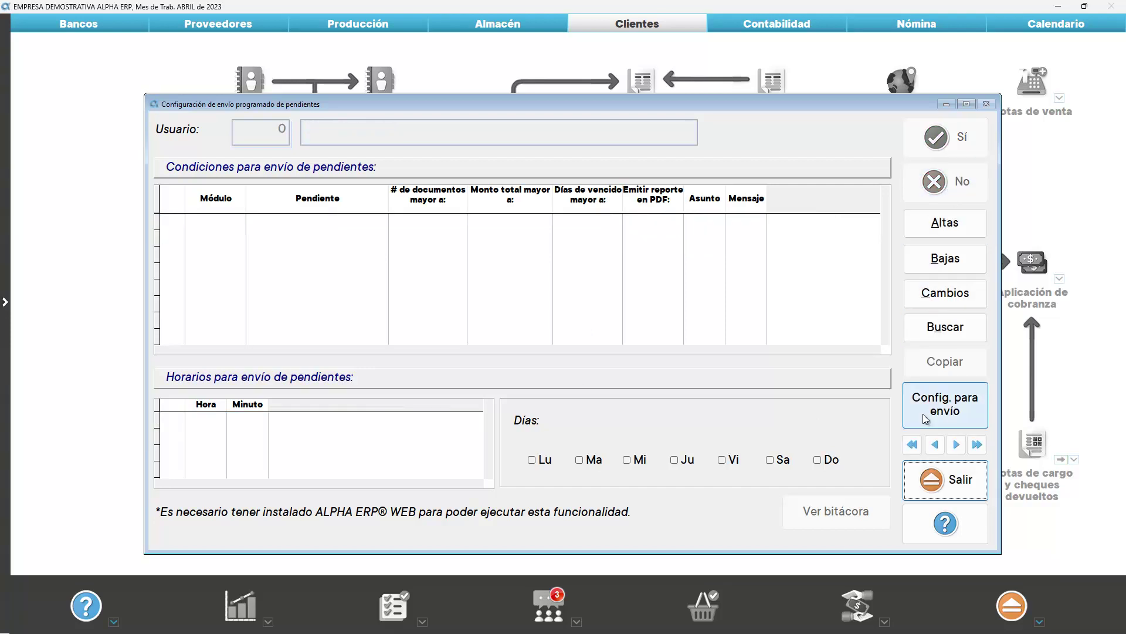
left_click(944, 479)
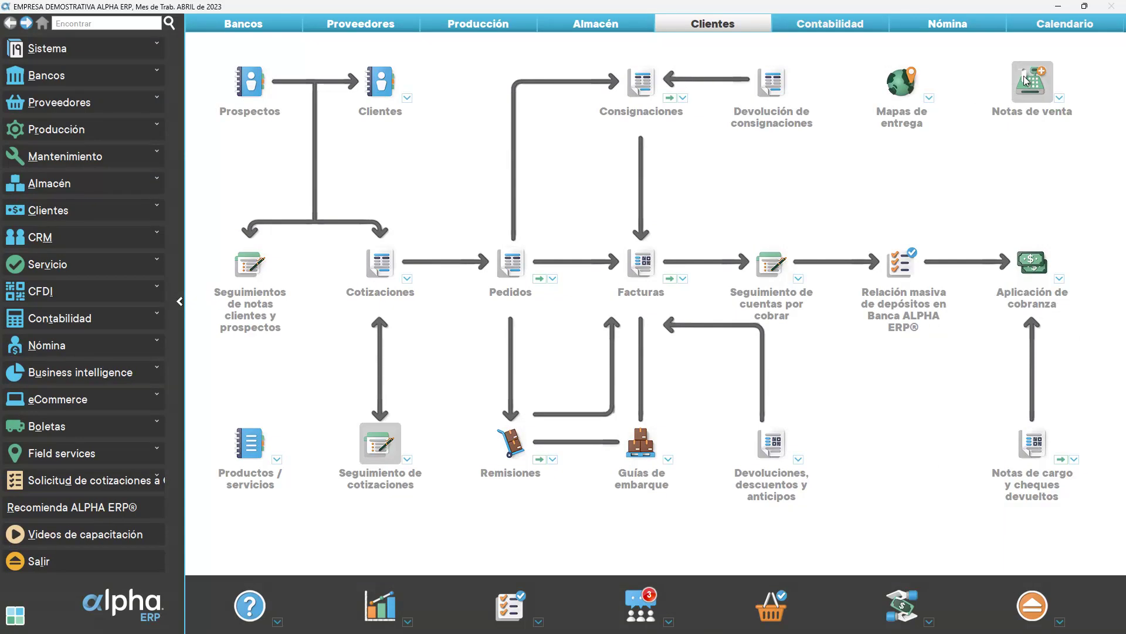
In next week's calendar view, move Thursday's quote 2798 follow-up to 13:15–14:45
left_click(1024, 28)
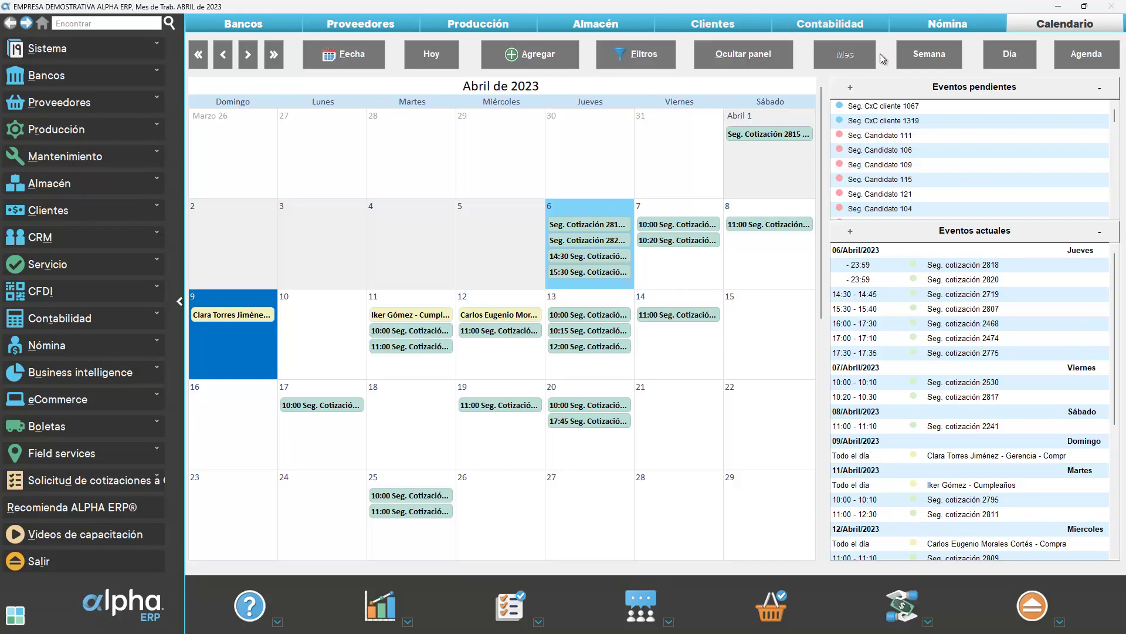
left_click(924, 56)
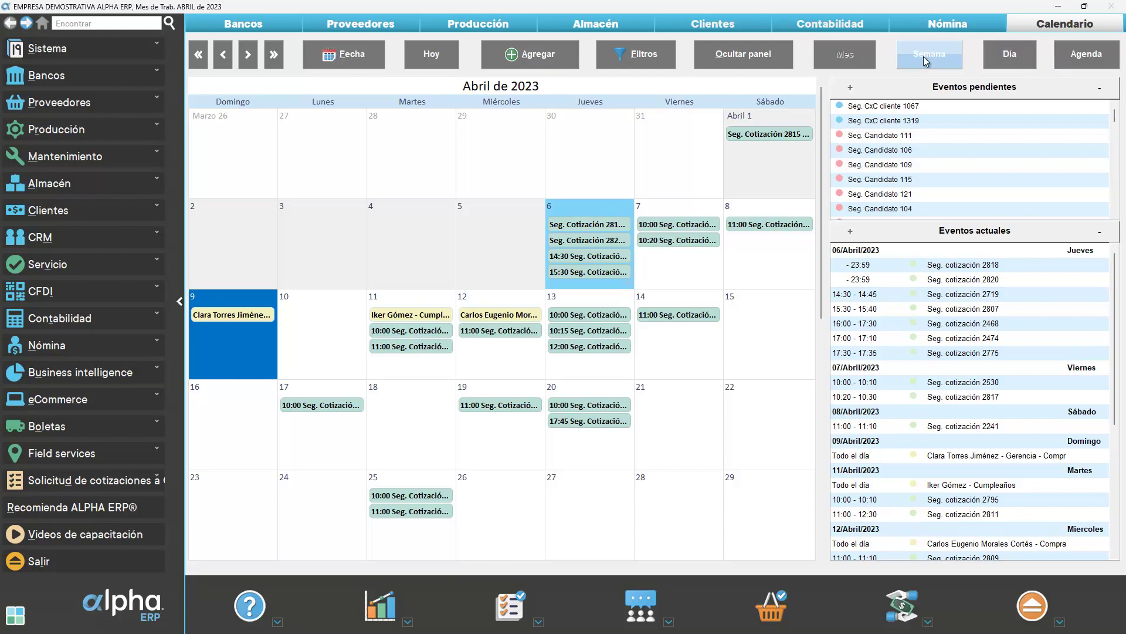
left_click(926, 61)
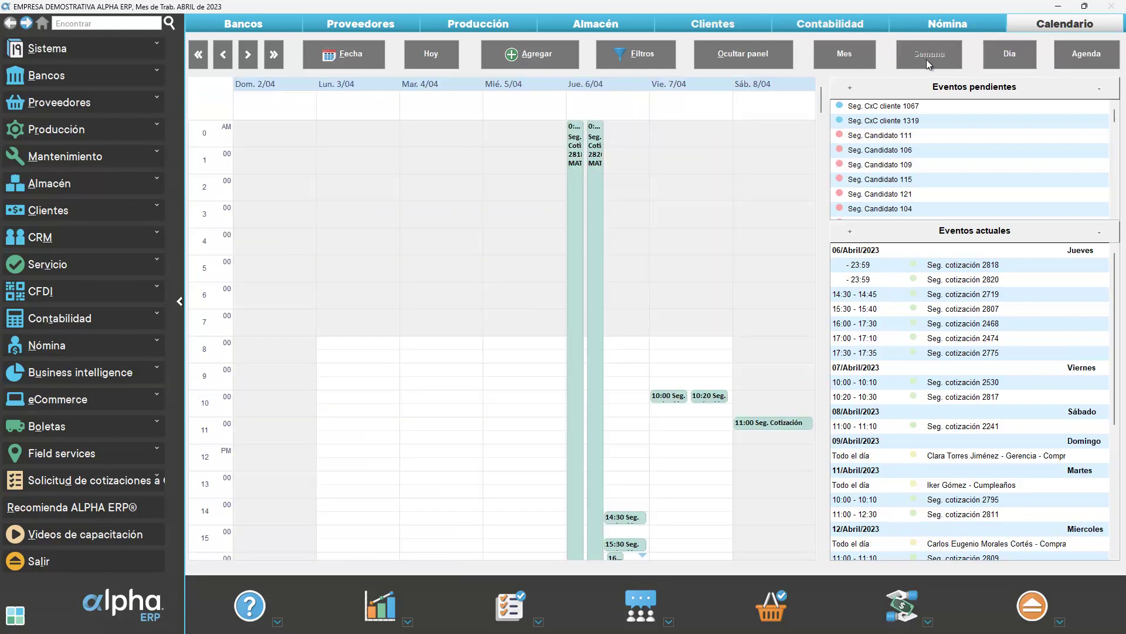
left_click(253, 55)
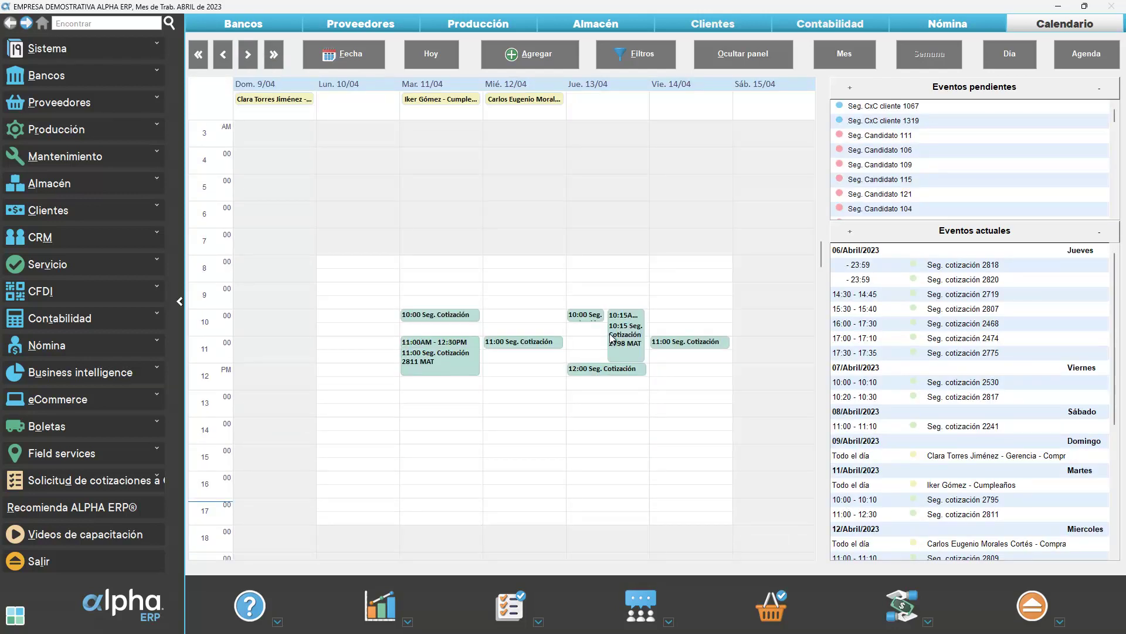
left_click_drag(632, 326, 615, 395)
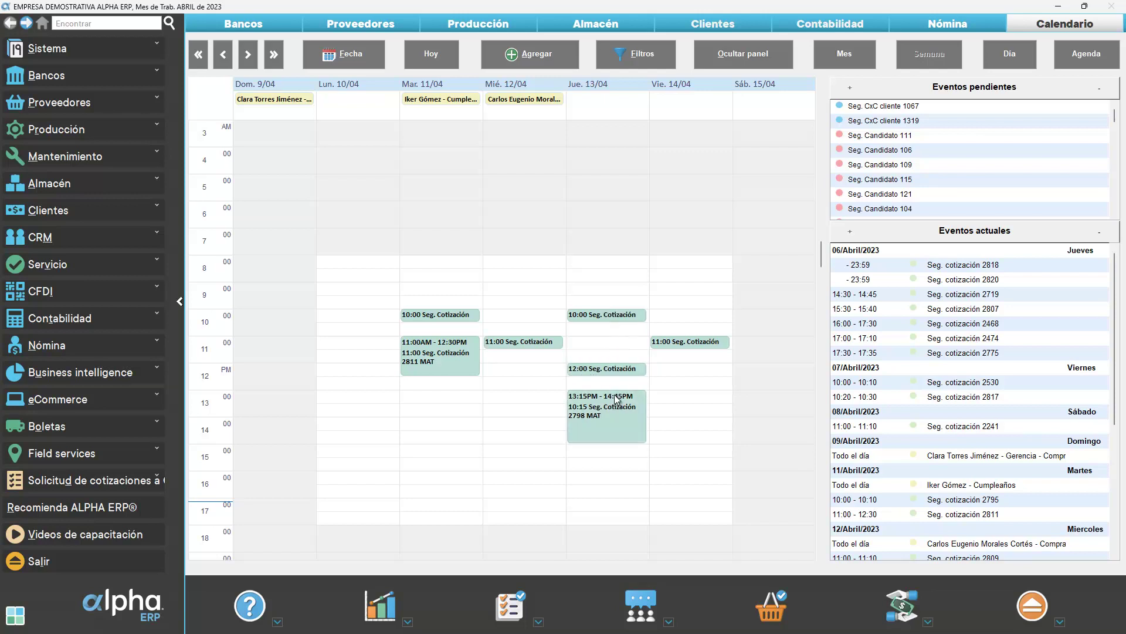
Open the moved follow-up, close it answering the save prompt, and return to the Clientes map
double_click(610, 413)
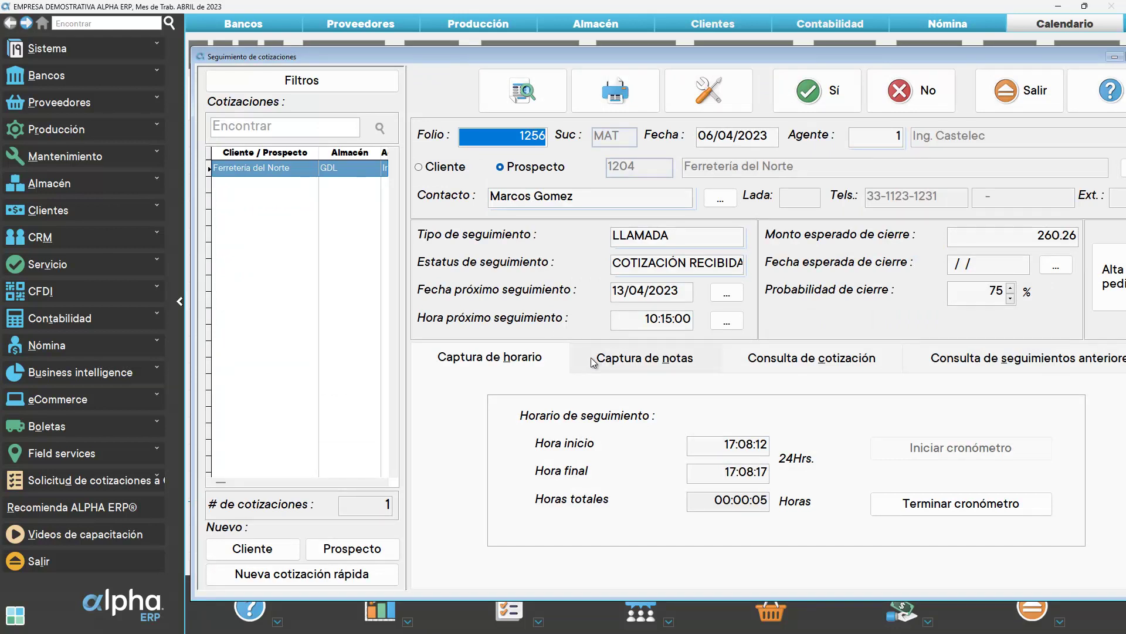
left_click(1036, 94)
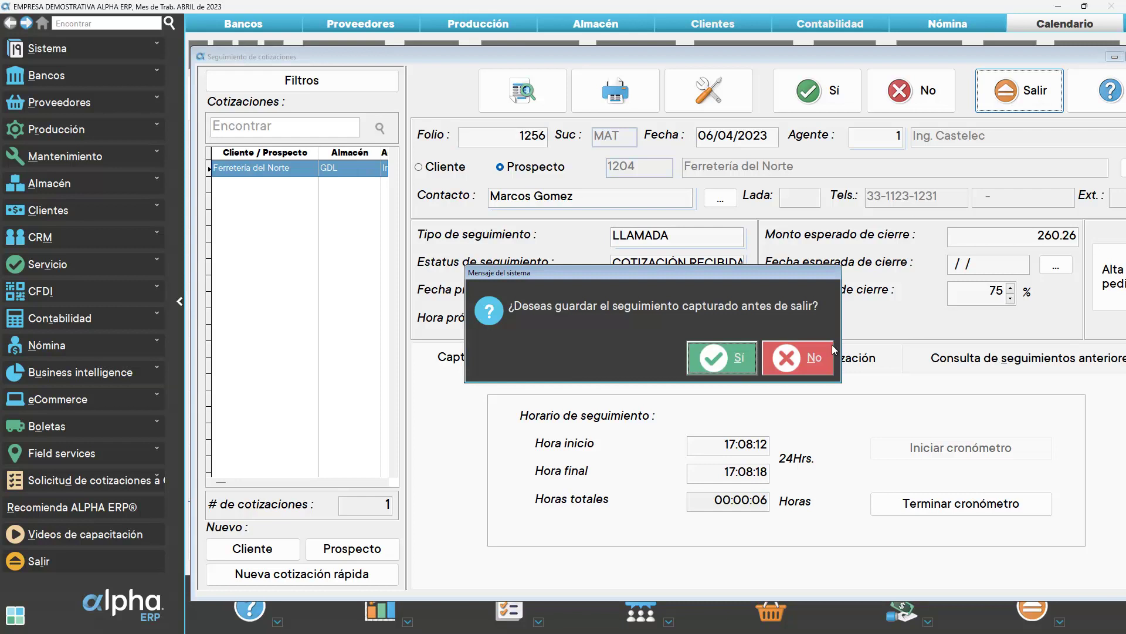
left_click(798, 357)
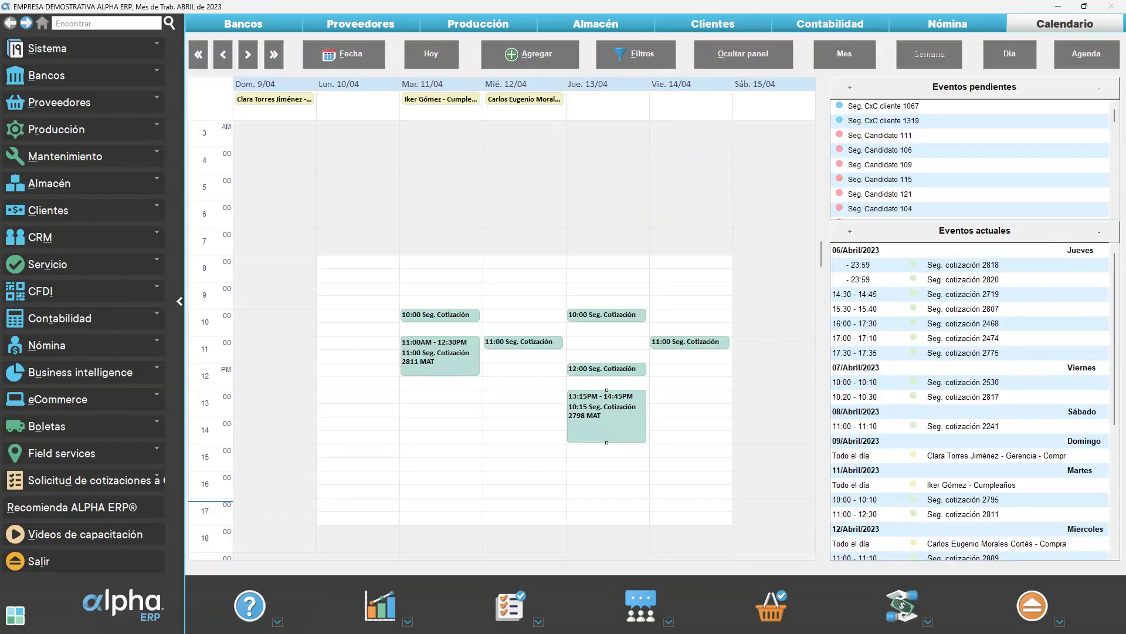
left_click(718, 31)
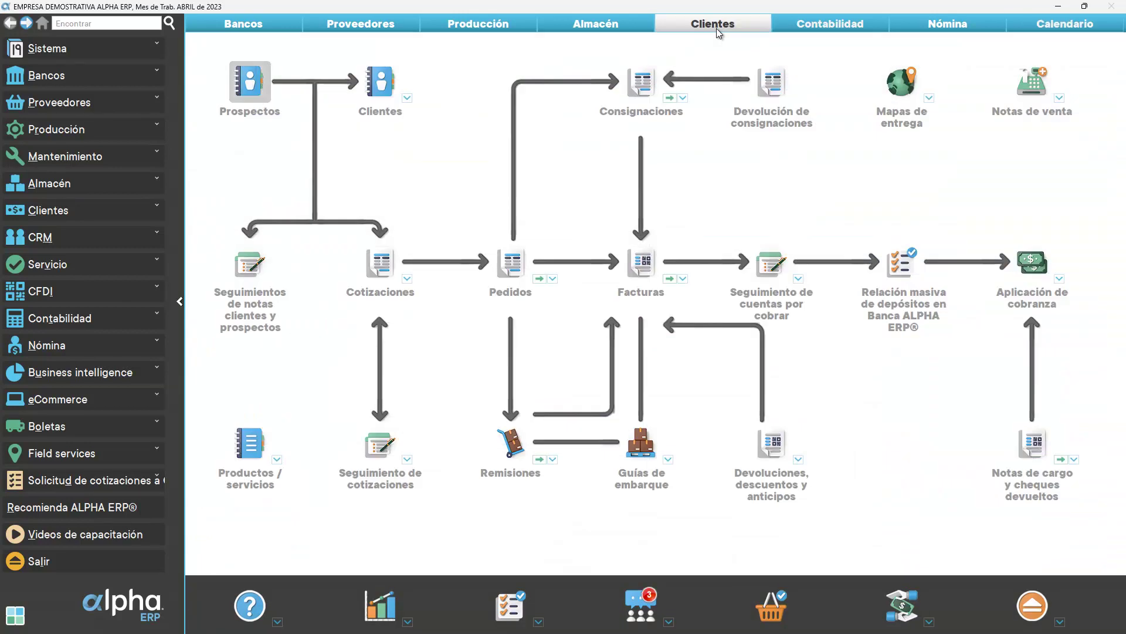
Open the CRM quotation follow-up reports and select 'Bitácora gráfica semanal de seguimientos por agente'
left_click(407, 460)
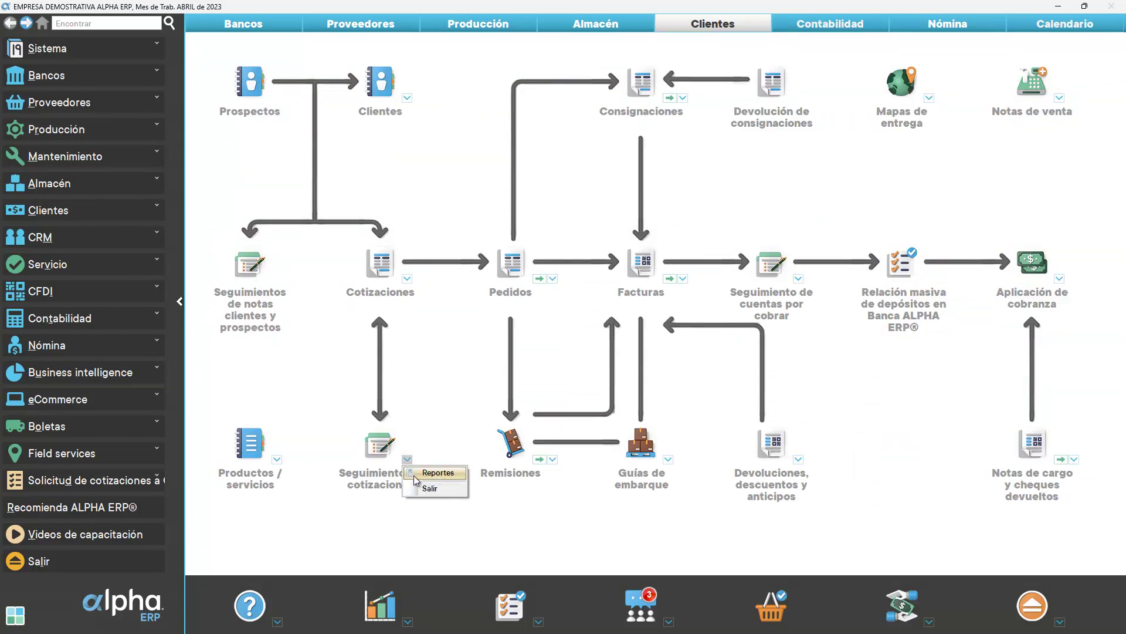
left_click(43, 238)
left_click(77, 410)
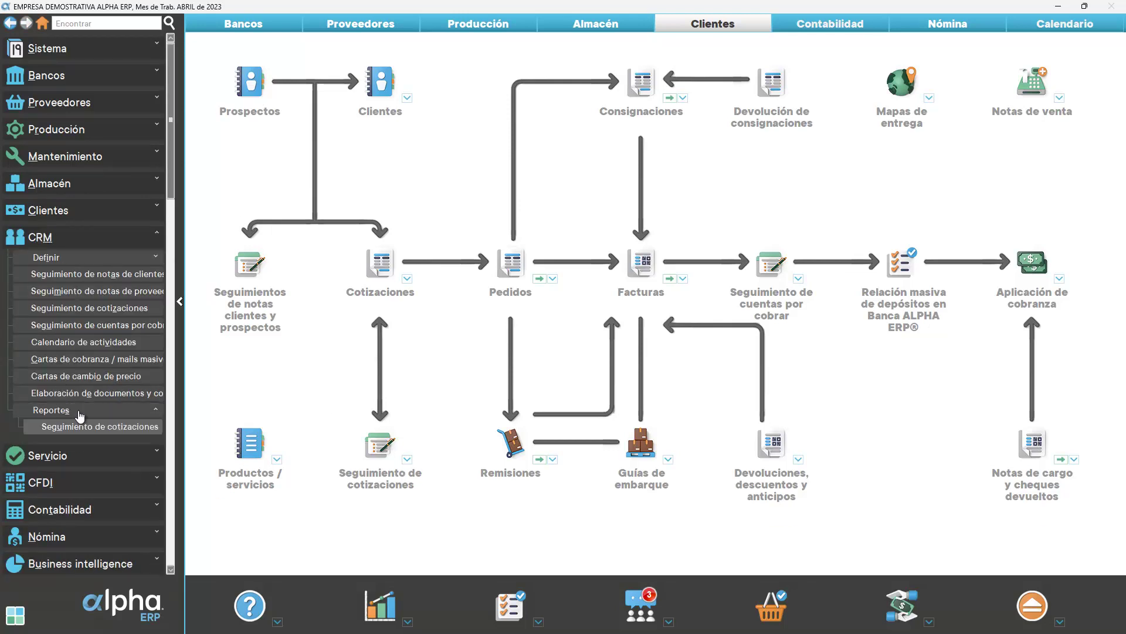
left_click(90, 426)
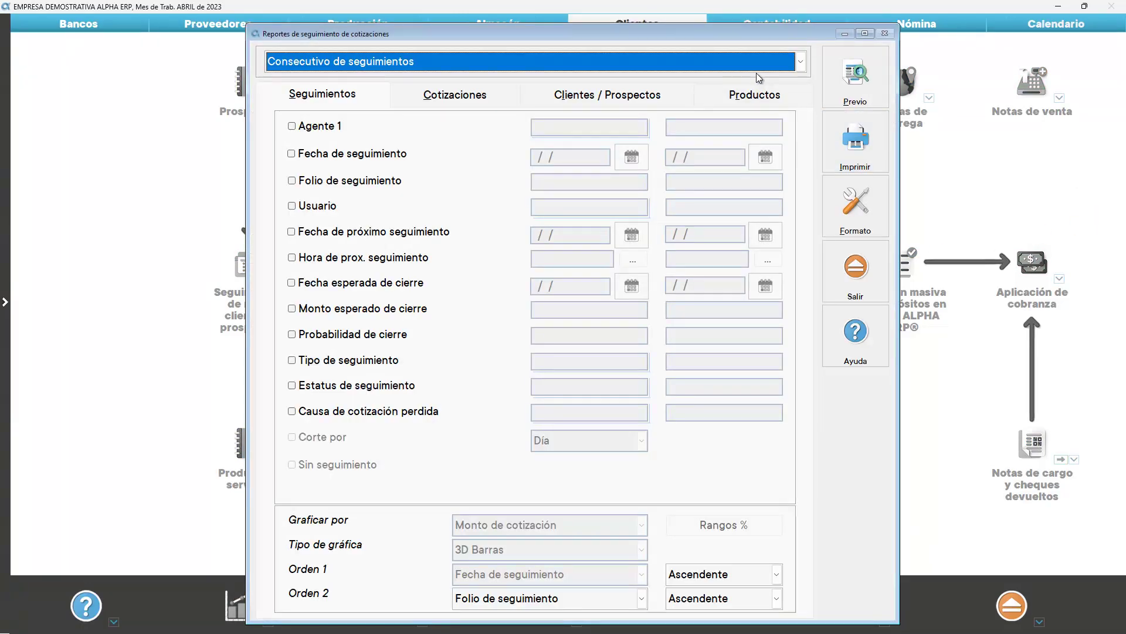
left_click(755, 67)
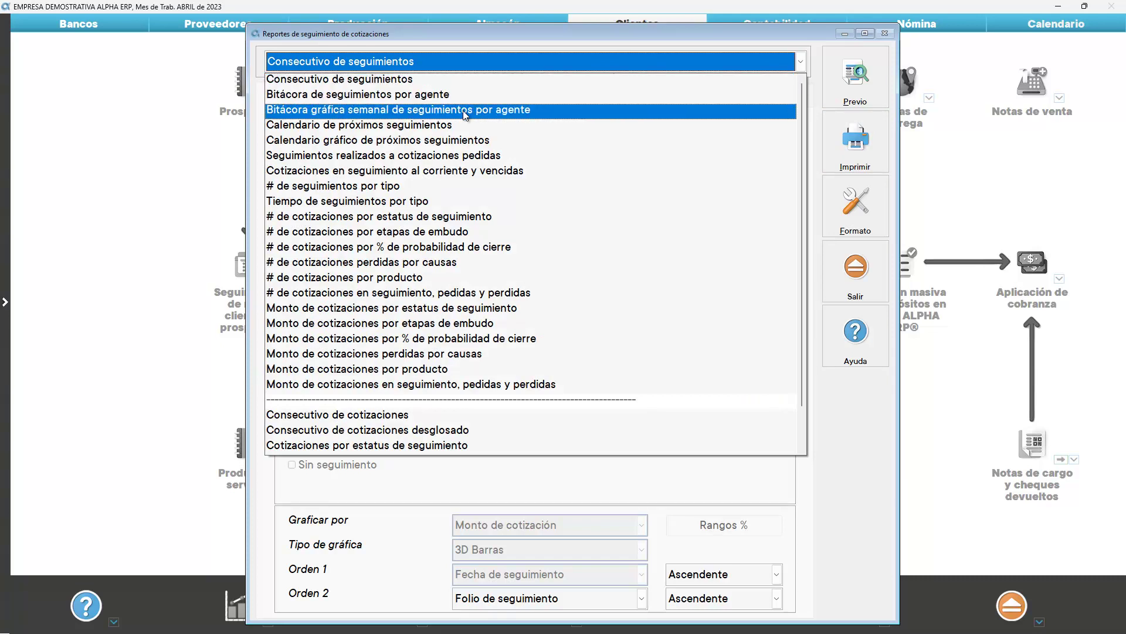
left_click(458, 120)
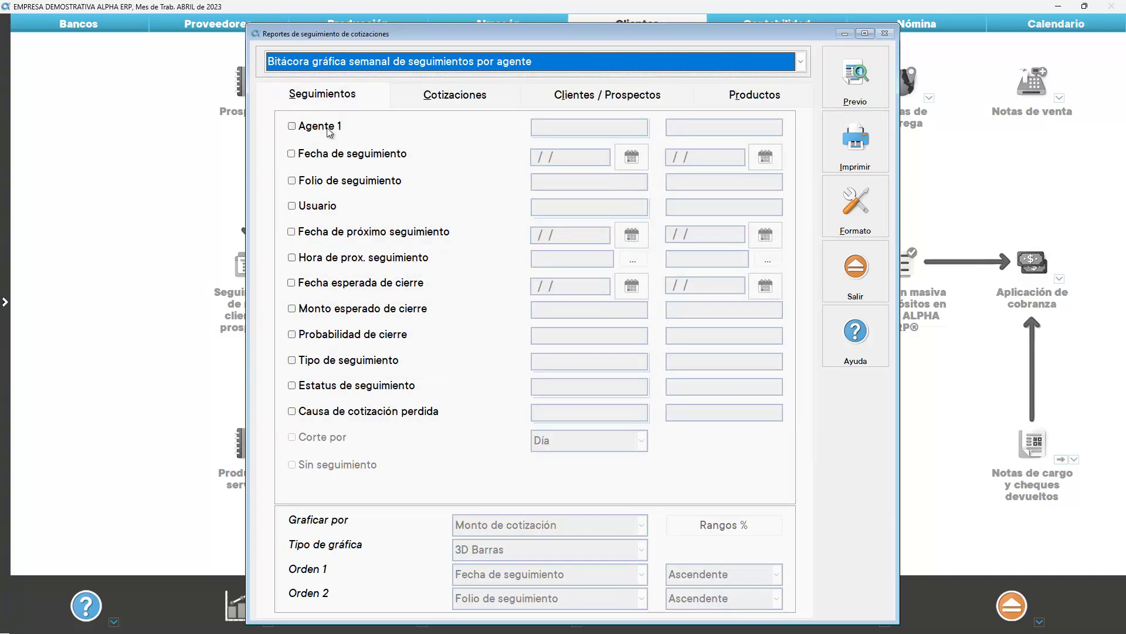
Preview it for agent 1 with follow-up dates 03/04/2023–06/04/2023, then clear the date filter
left_click(325, 129)
key("Tab")
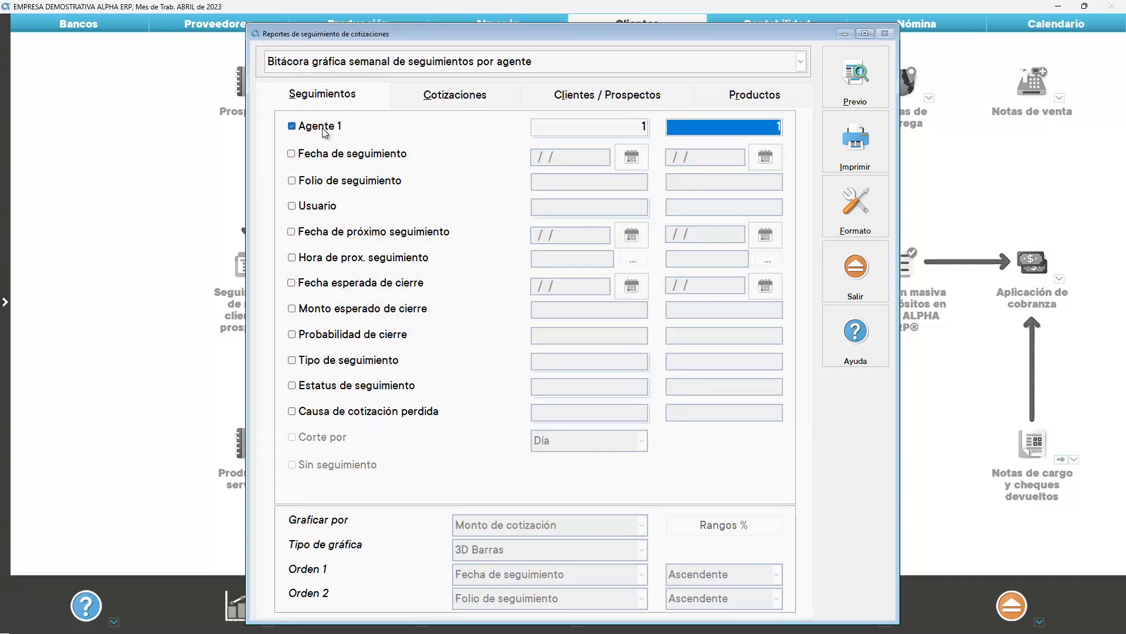
left_click(399, 156)
left_click(631, 156)
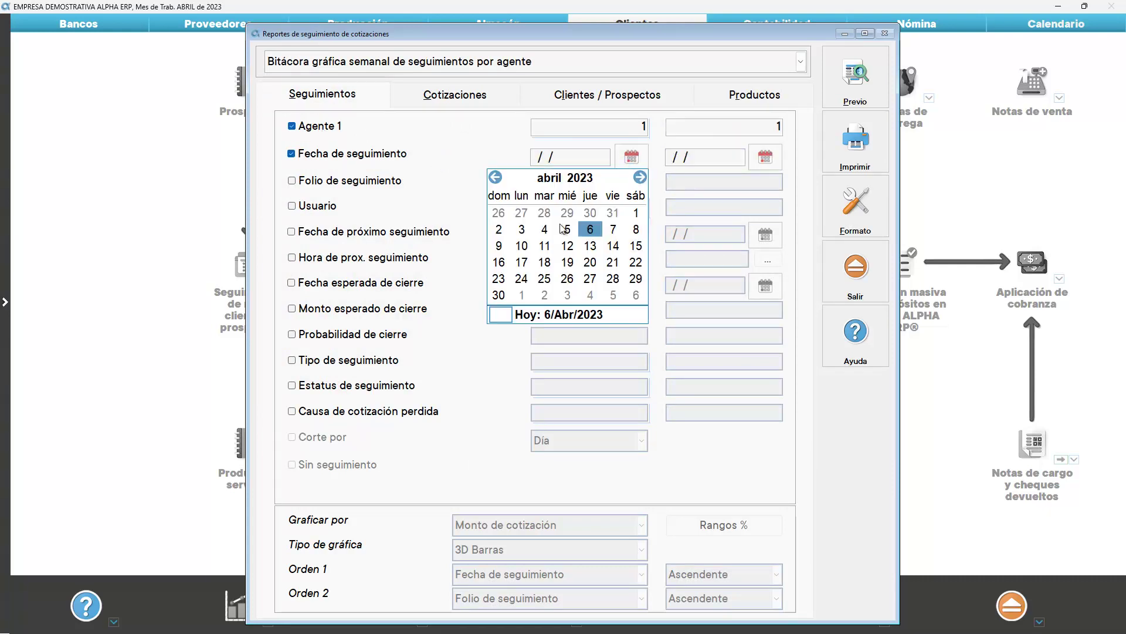
left_click(530, 233)
left_click(765, 157)
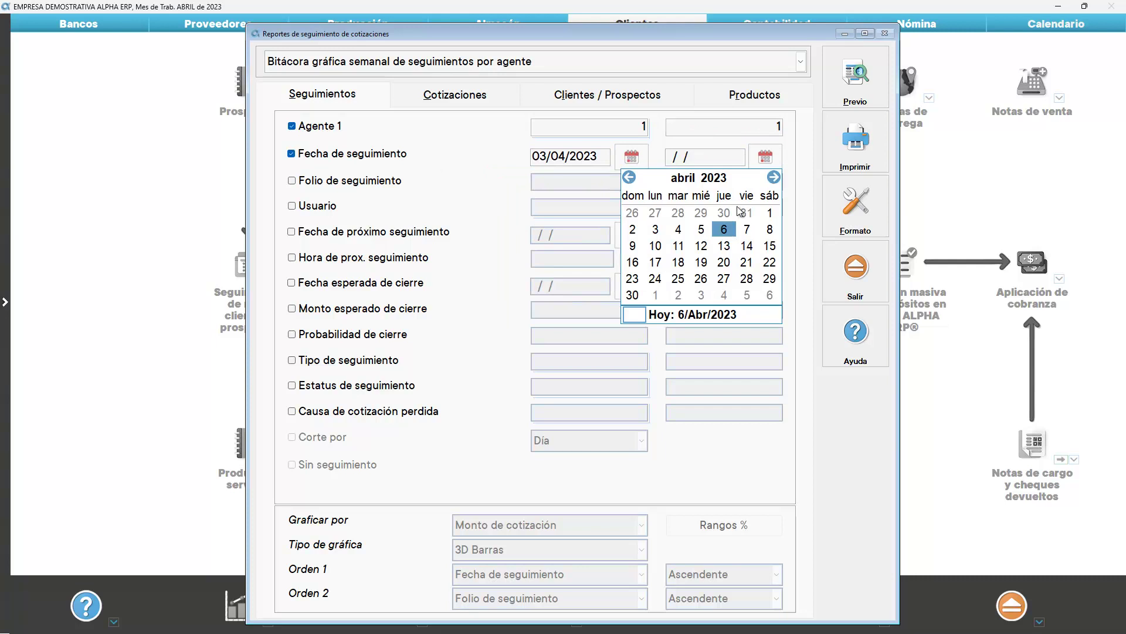
left_click(724, 229)
left_click(855, 76)
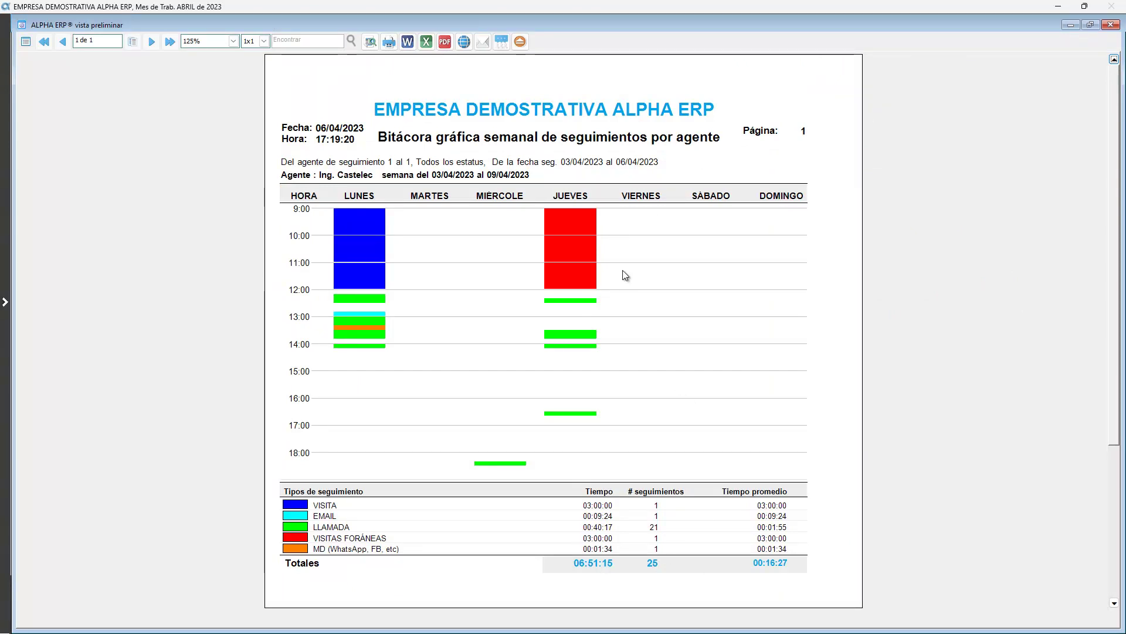
left_click(527, 44)
left_click(377, 154)
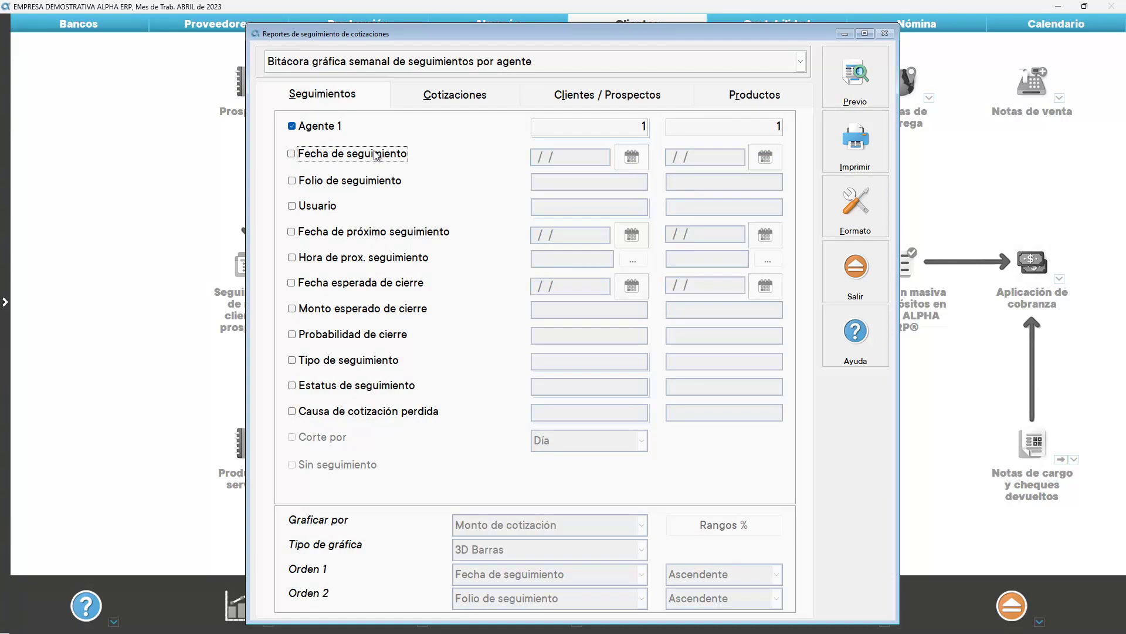
Preview the Calendario gráfico de próximos seguimientos for 10–15/04/2023, then clear that date filter
left_click(378, 231)
left_click(619, 241)
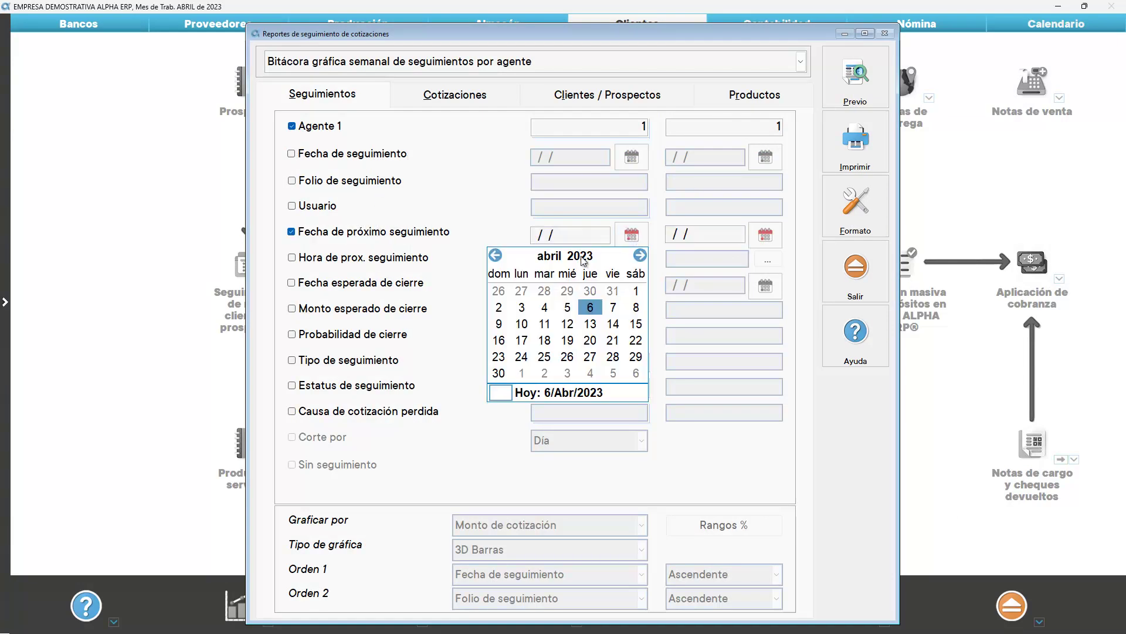
left_click(522, 323)
left_click(765, 235)
left_click(776, 329)
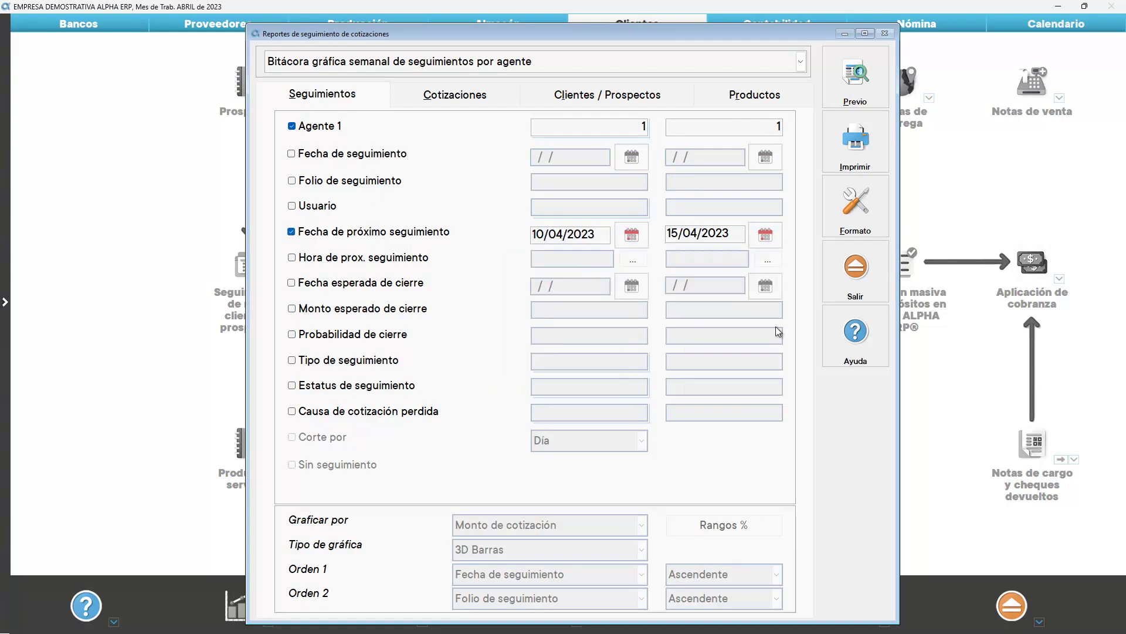
left_click(760, 61)
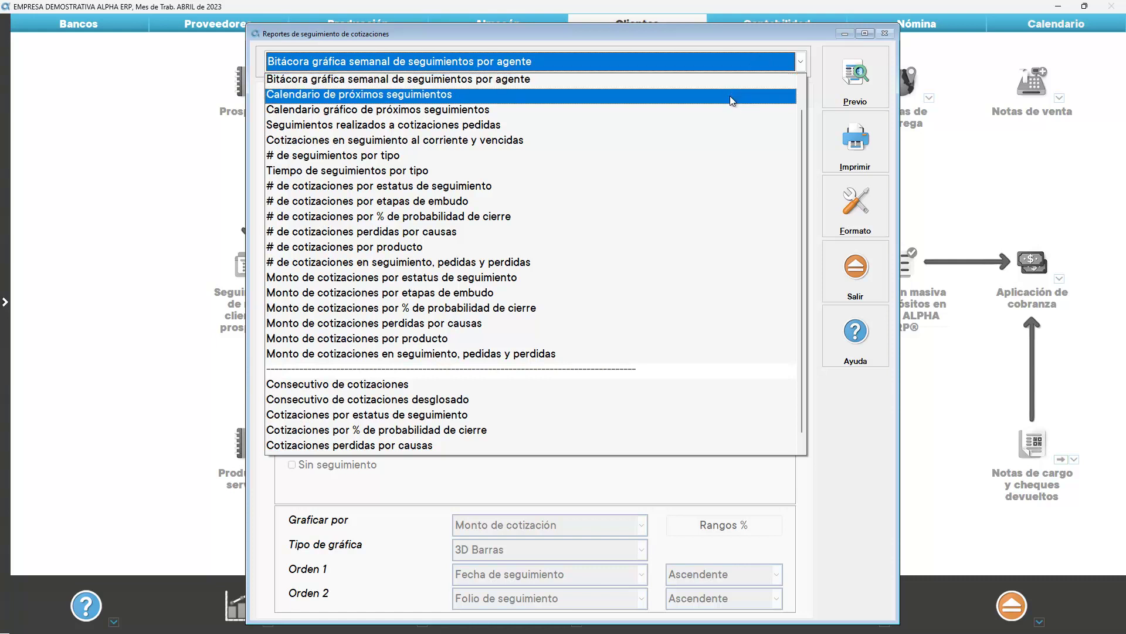
left_click(726, 112)
left_click(848, 80)
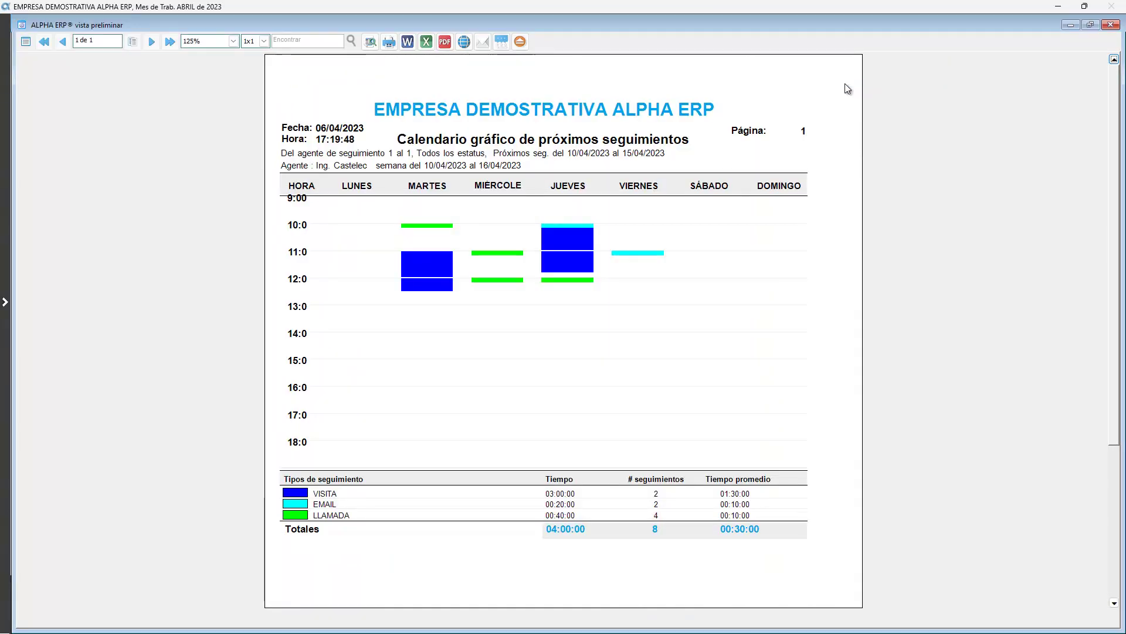
left_click(520, 42)
left_click(363, 233)
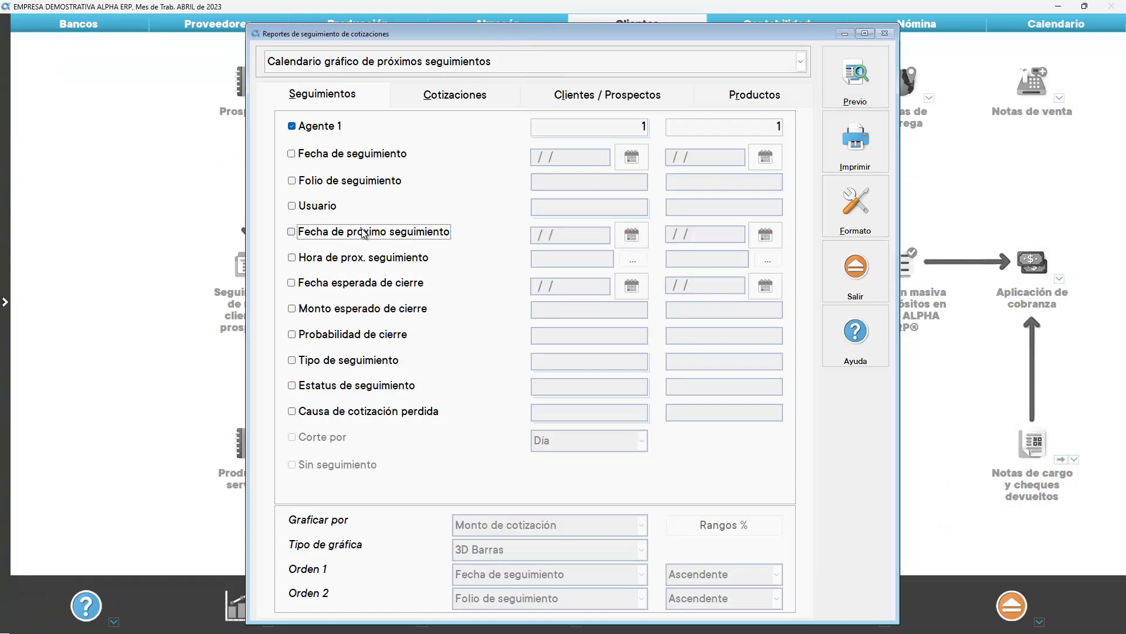
Without the agent filter, preview the current and overdue quotations report
left_click(325, 127)
left_click(639, 61)
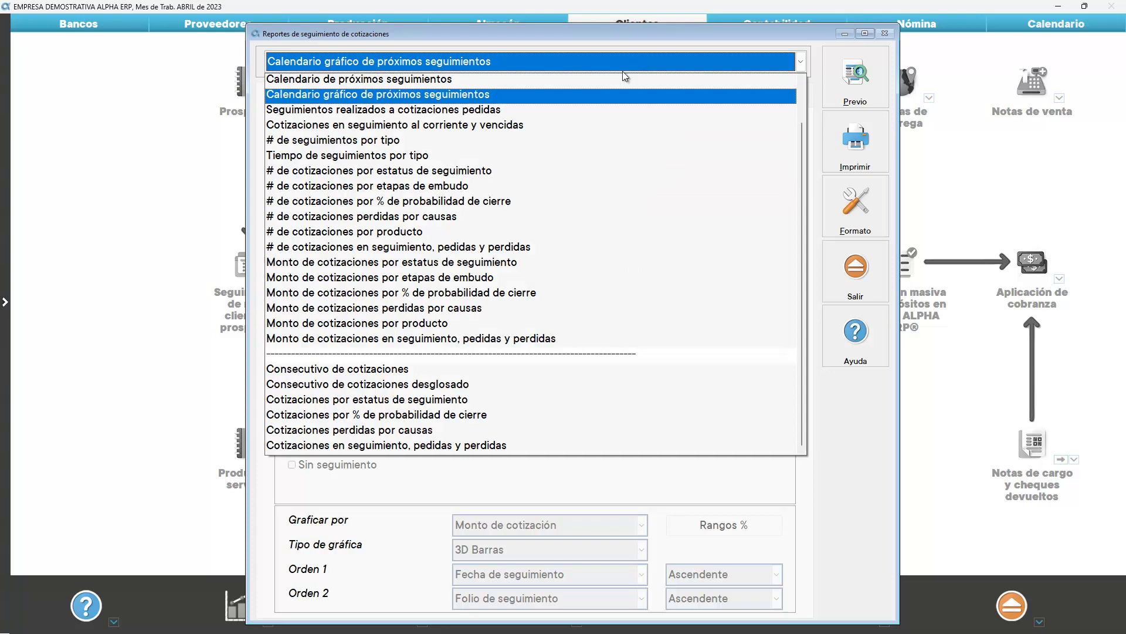
left_click(581, 124)
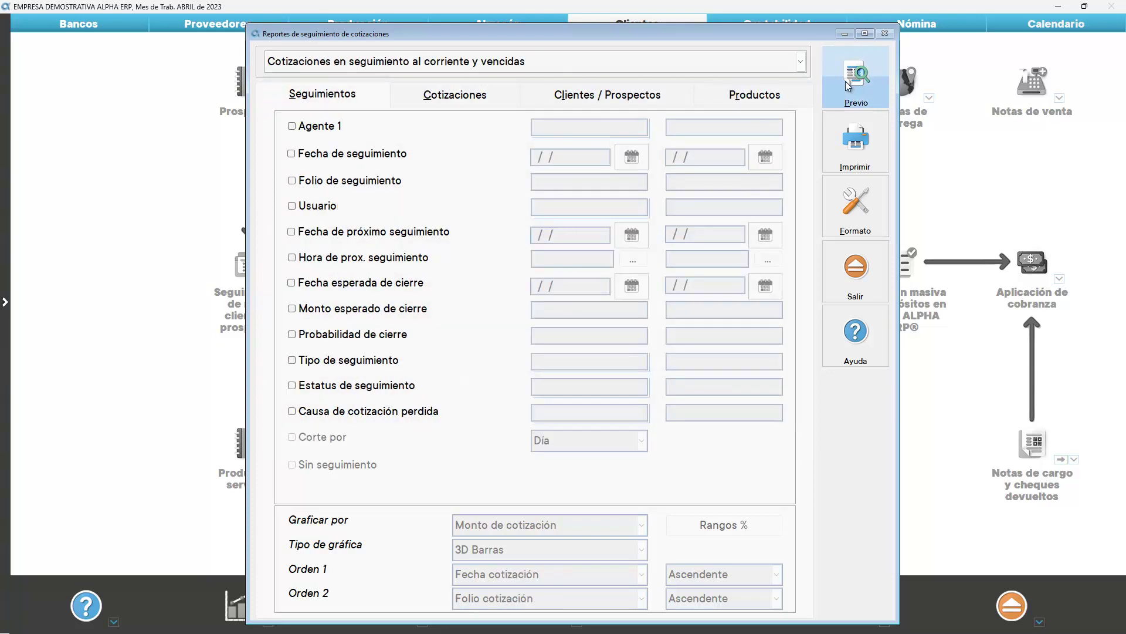
left_click(853, 82)
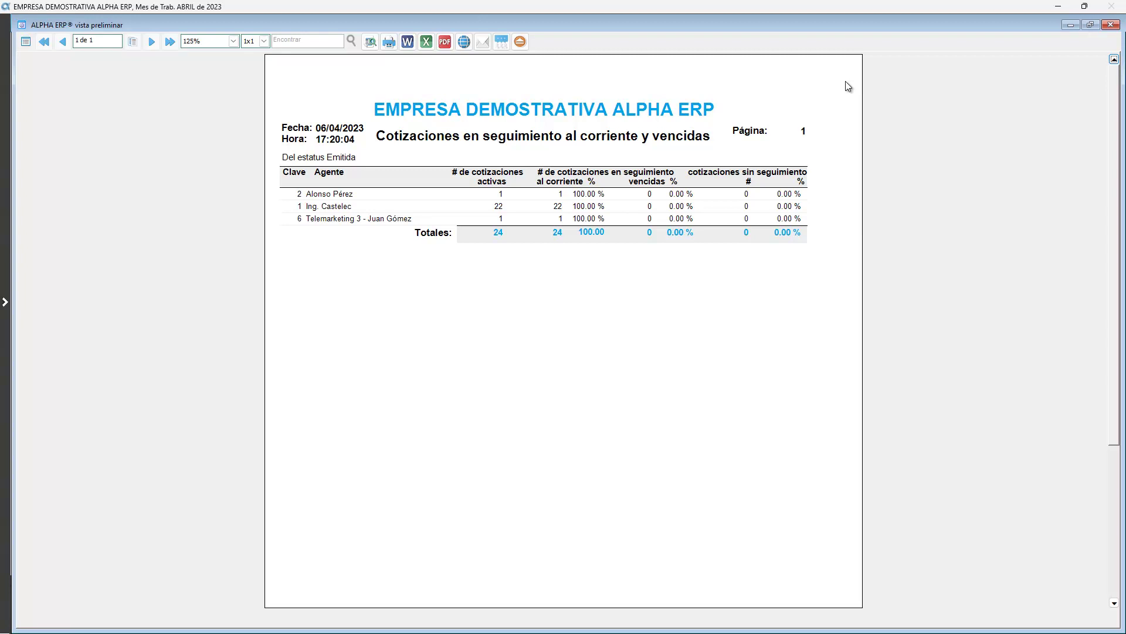
left_click(520, 41)
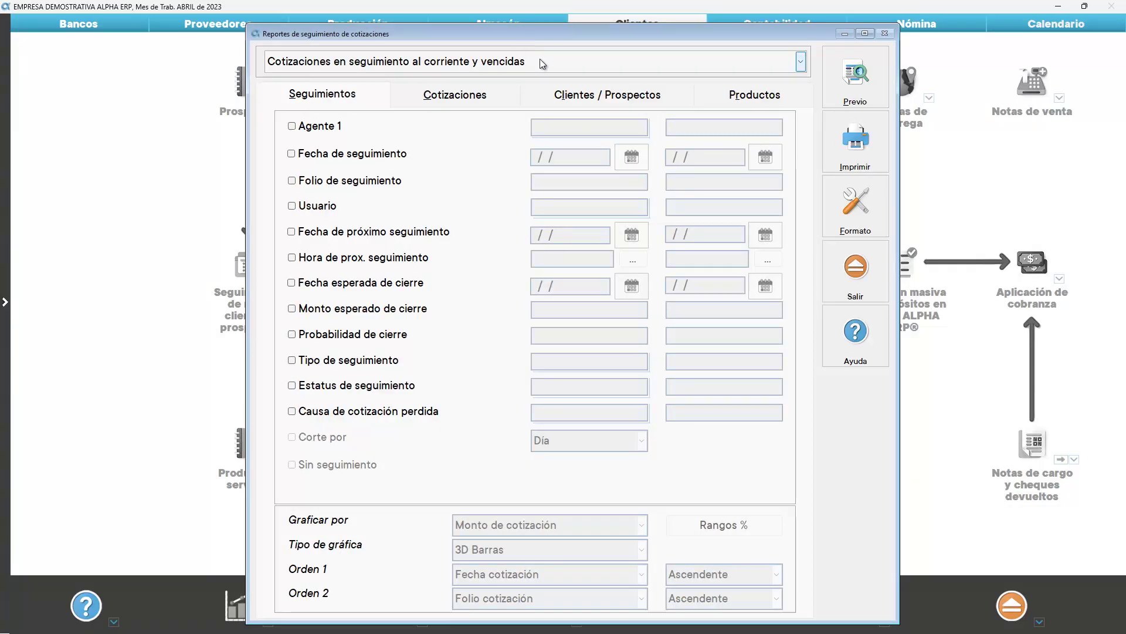
Preview the quotation count by closing probability chart with the default probability ranges
left_click(541, 62)
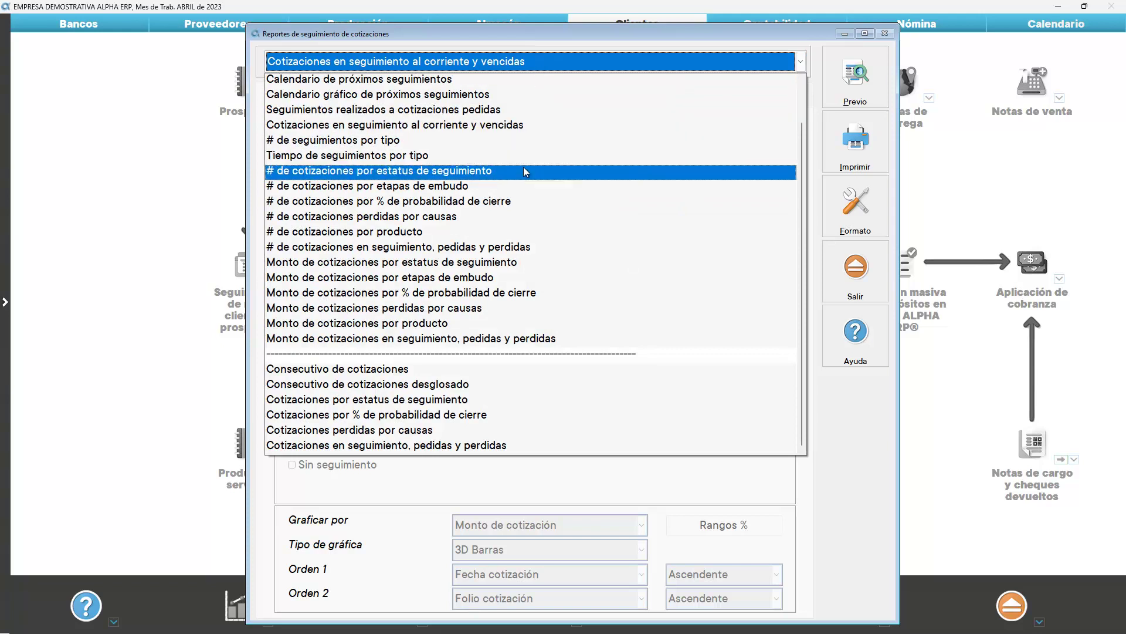
left_click(526, 201)
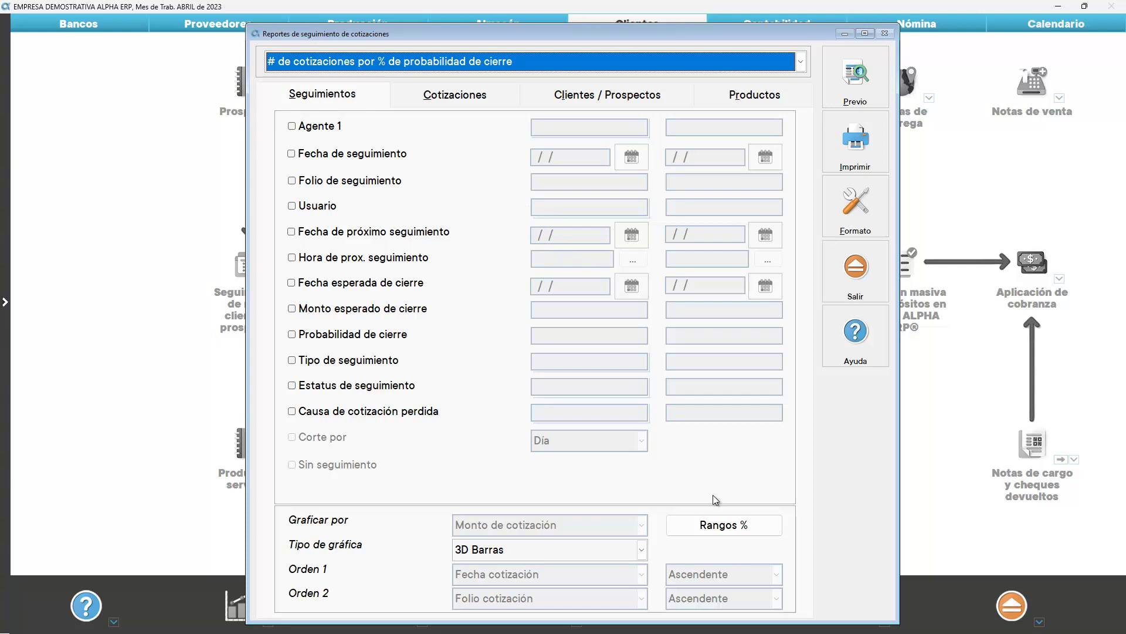
left_click(737, 526)
left_click(692, 413)
left_click(855, 82)
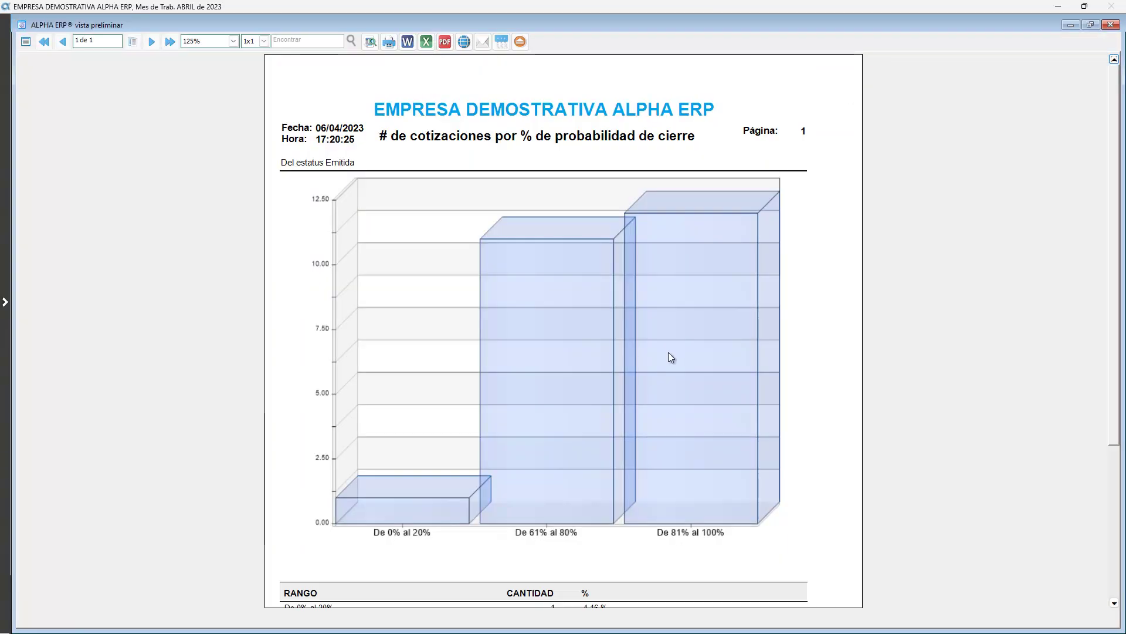
scroll(668, 351, "down", 3)
scroll(671, 356, "up", 3)
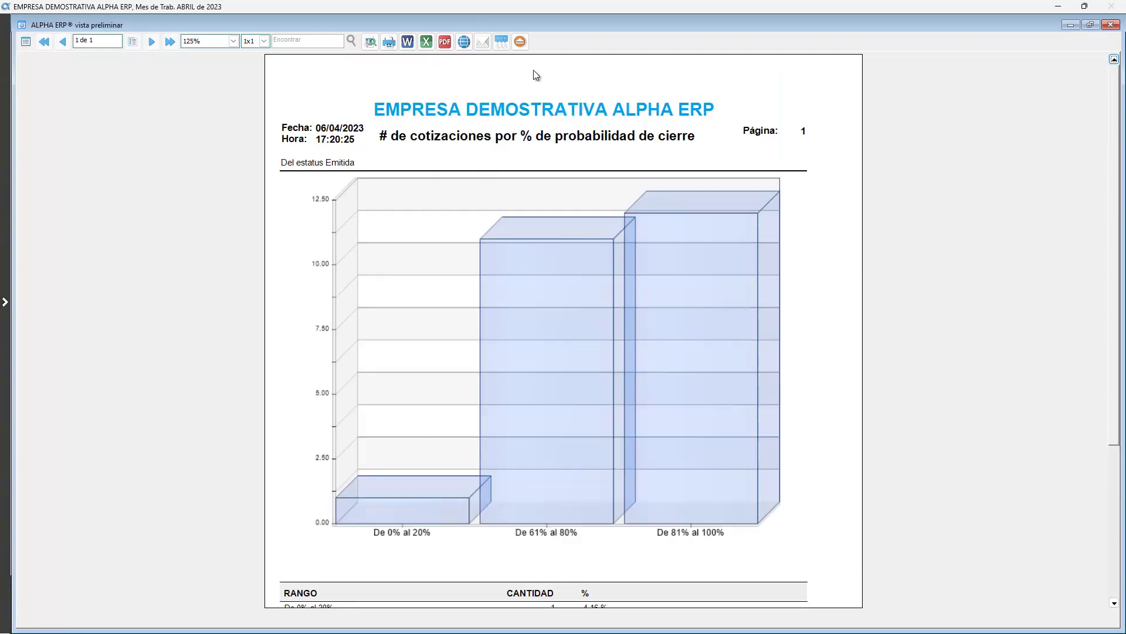
left_click(520, 42)
Preview the quotation amount by closing probability chart
left_click(523, 59)
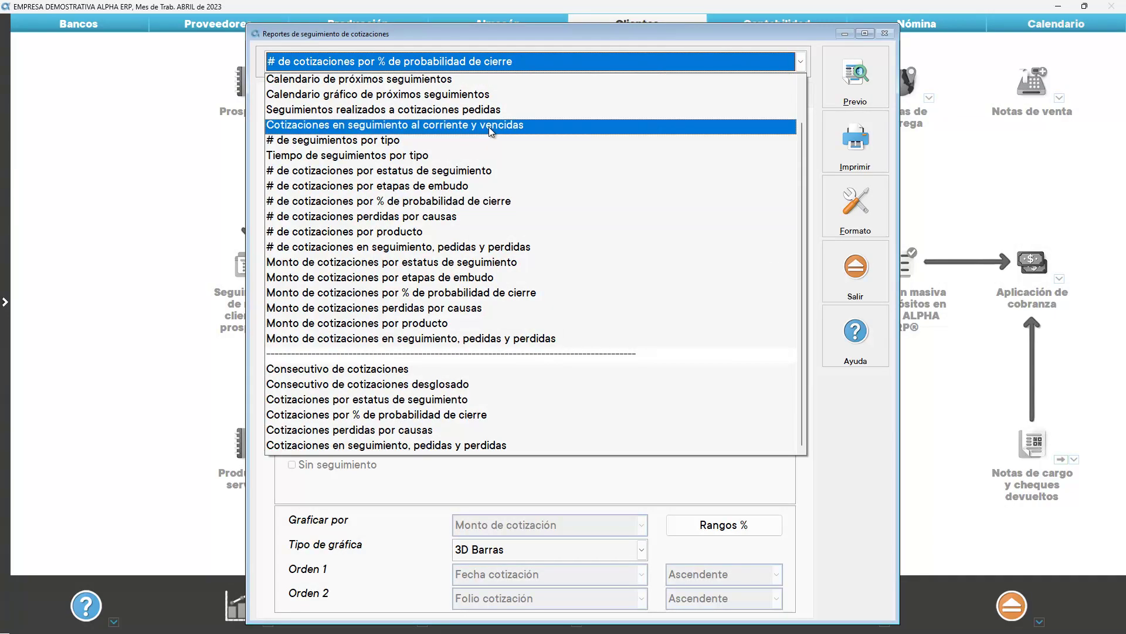
left_click(460, 292)
left_click(851, 73)
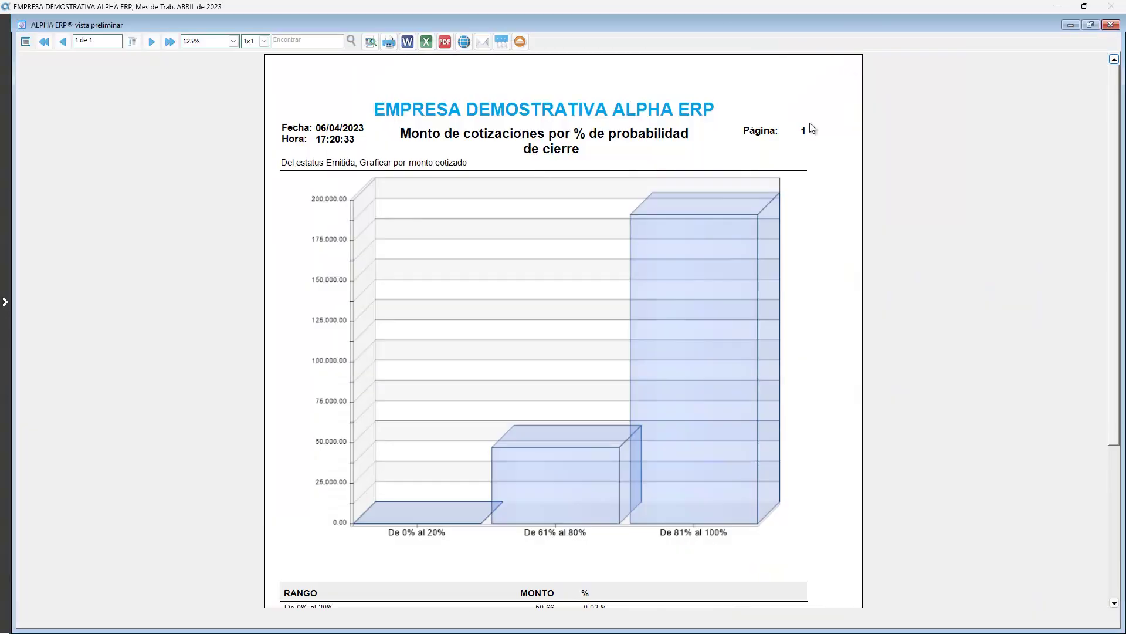
scroll(799, 231, "down", 3)
scroll(798, 235, "up", 3)
left_click(519, 42)
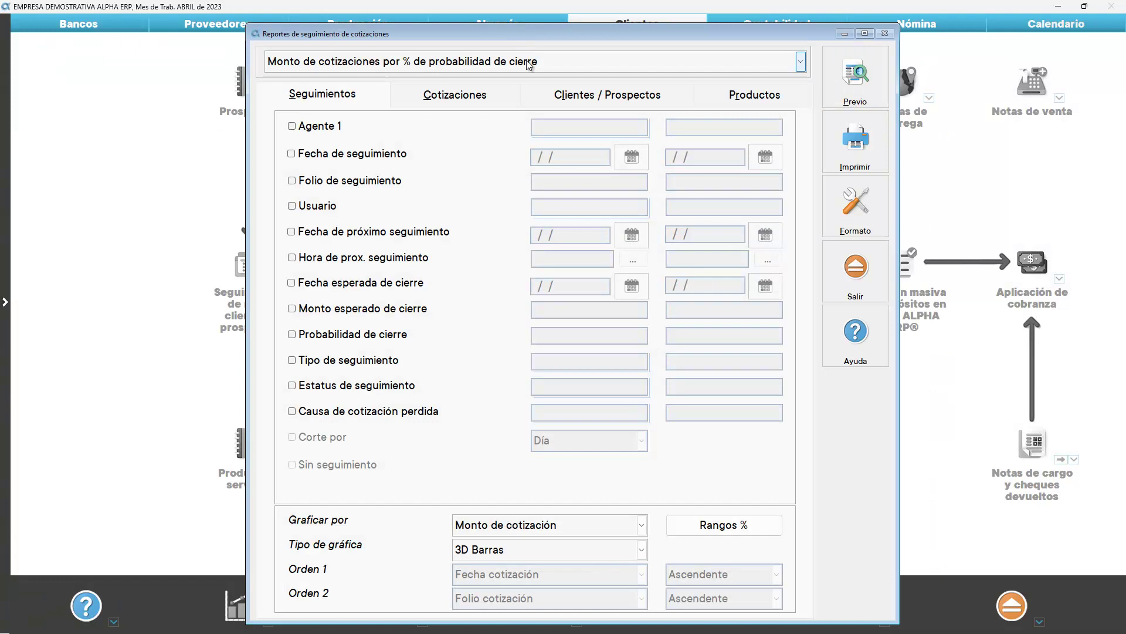
left_click(516, 61)
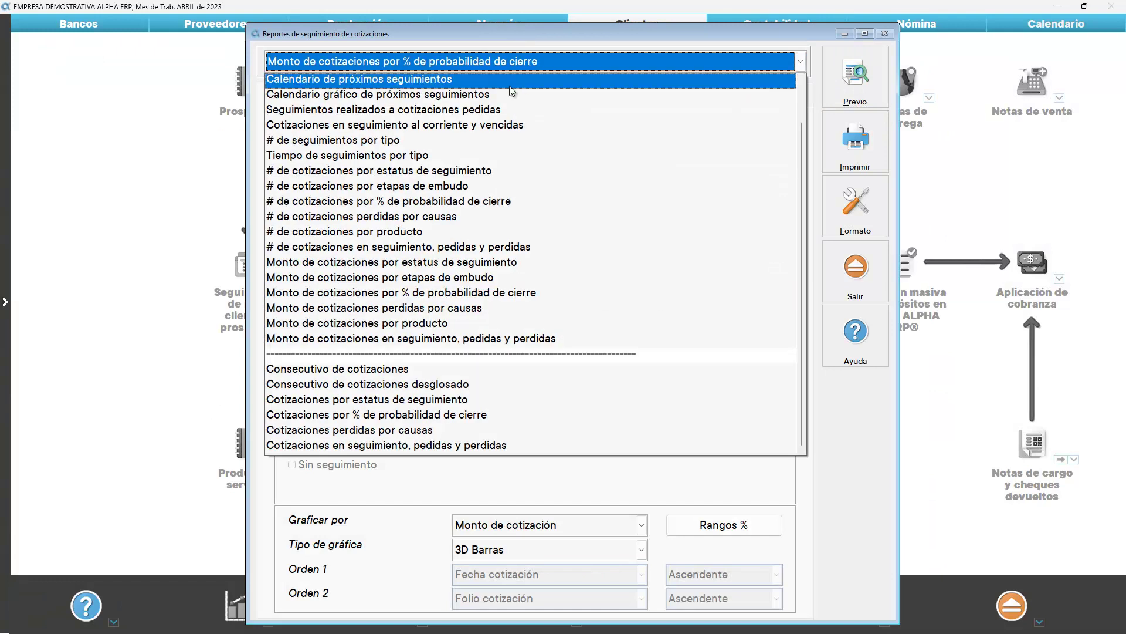
Preview '# de cotizaciones perdidas por causas' for 01/01/2023–30/04/2023, then close the reports window
left_click(429, 218)
left_click(338, 153)
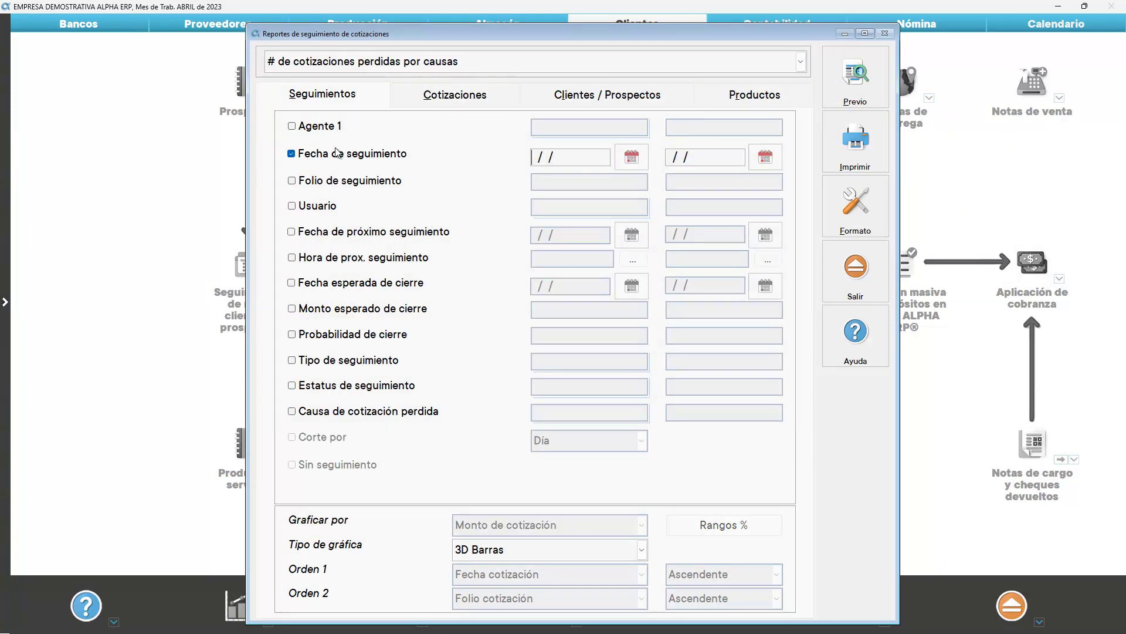
type("01012023")
key("Tab")
type("304")
key("Tab")
left_click(855, 82)
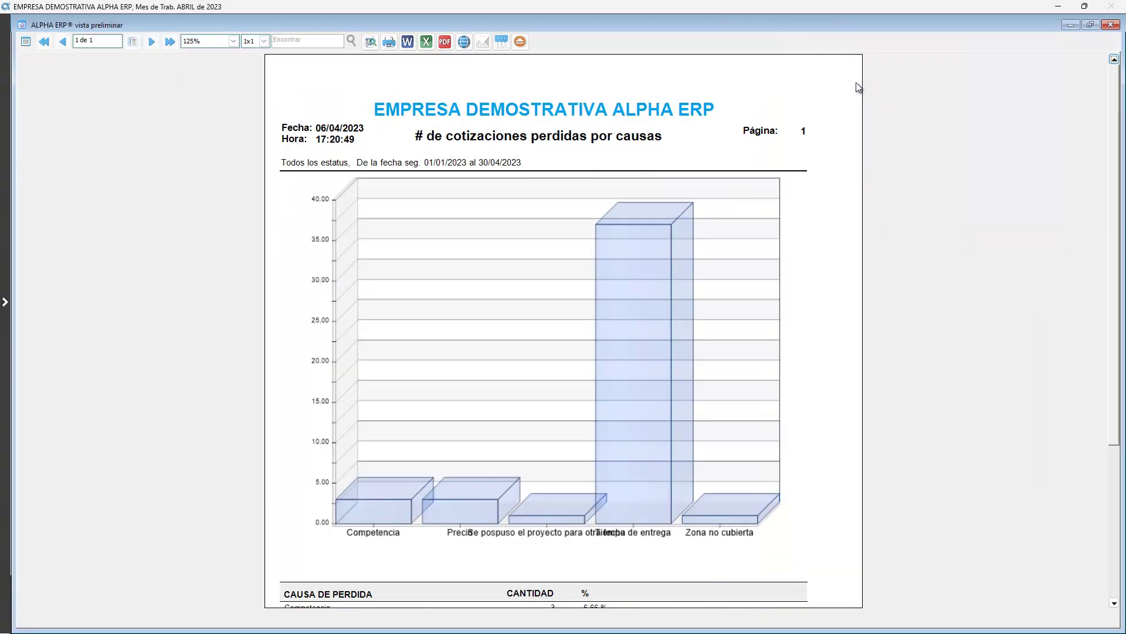
scroll(856, 87, "down", 3)
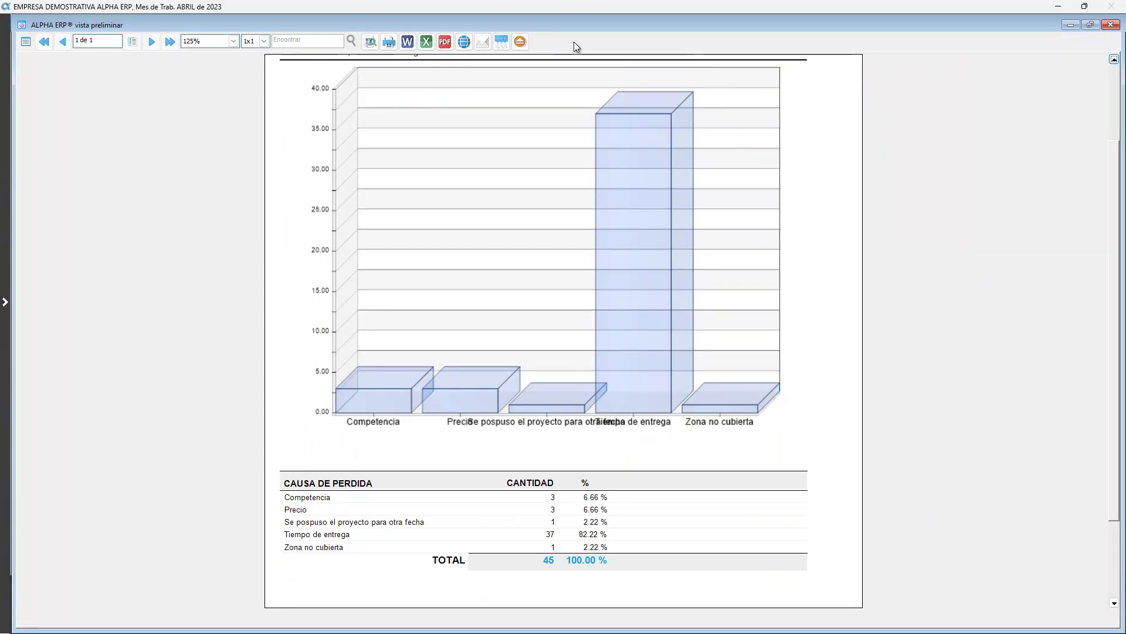
left_click(520, 41)
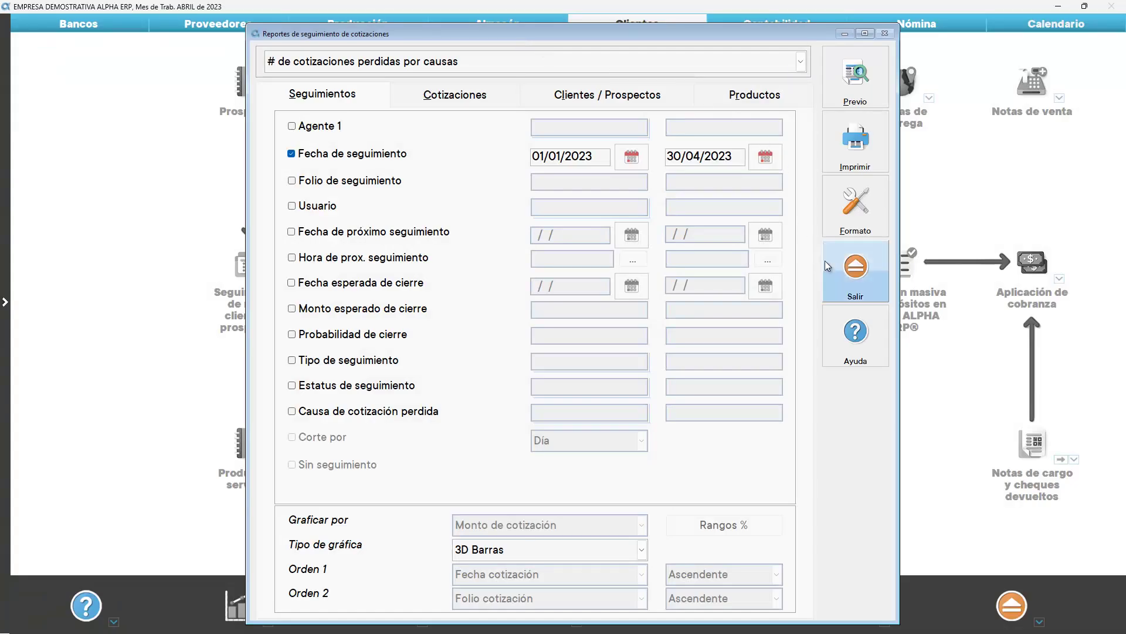
left_click(855, 269)
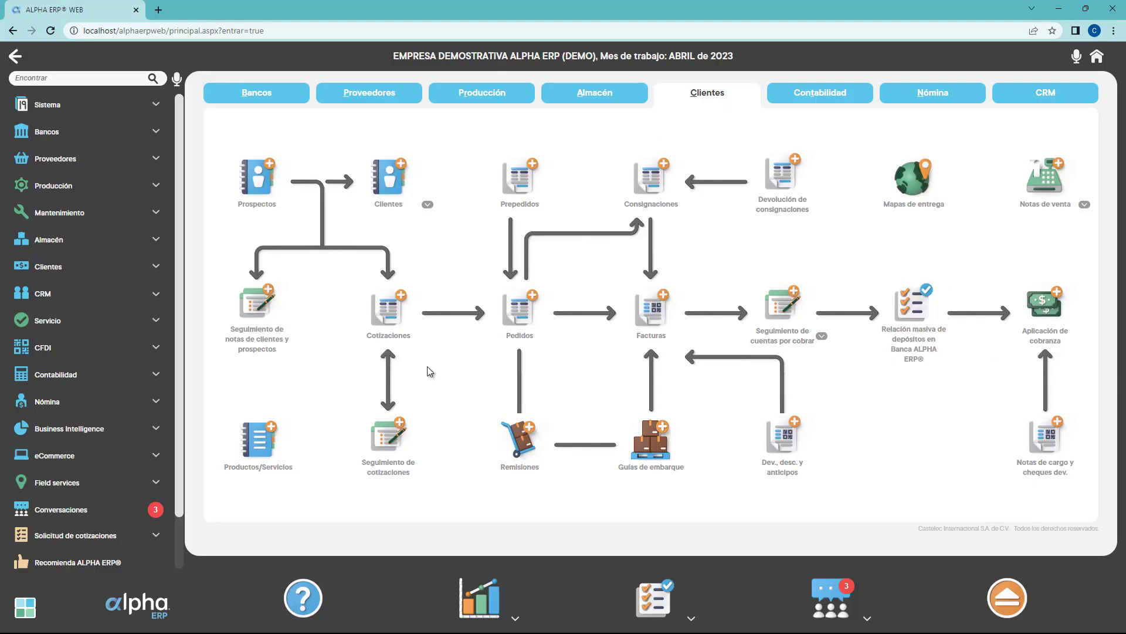
Open Seguimiento de cotizaciones from CRM and cancel the filter to list the 9 quotations
left_click(39, 299)
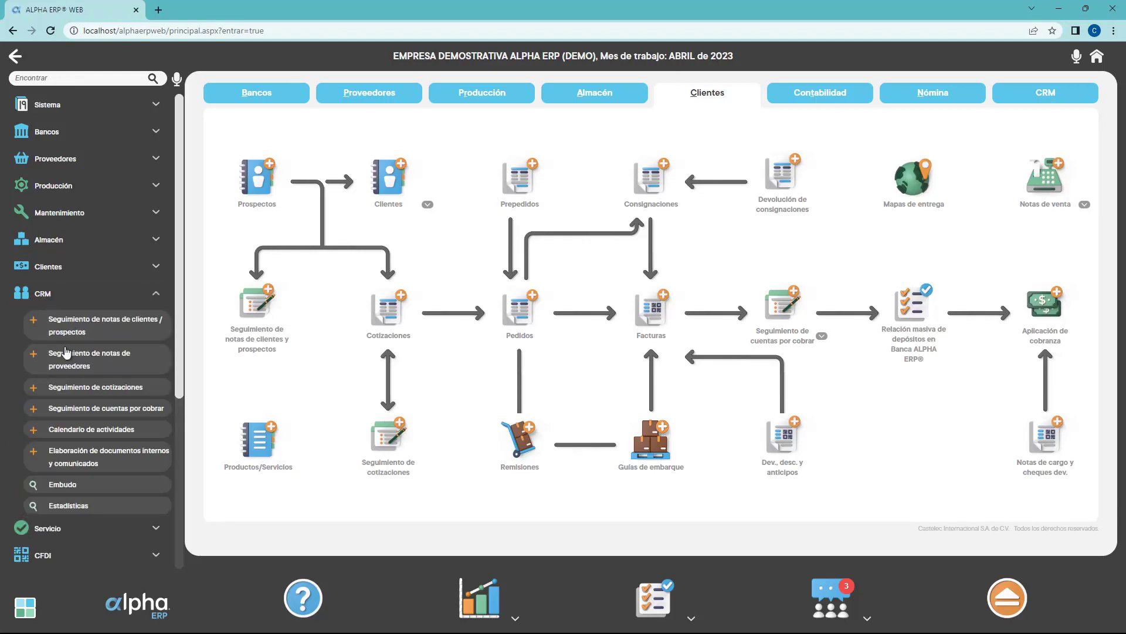
left_click(85, 387)
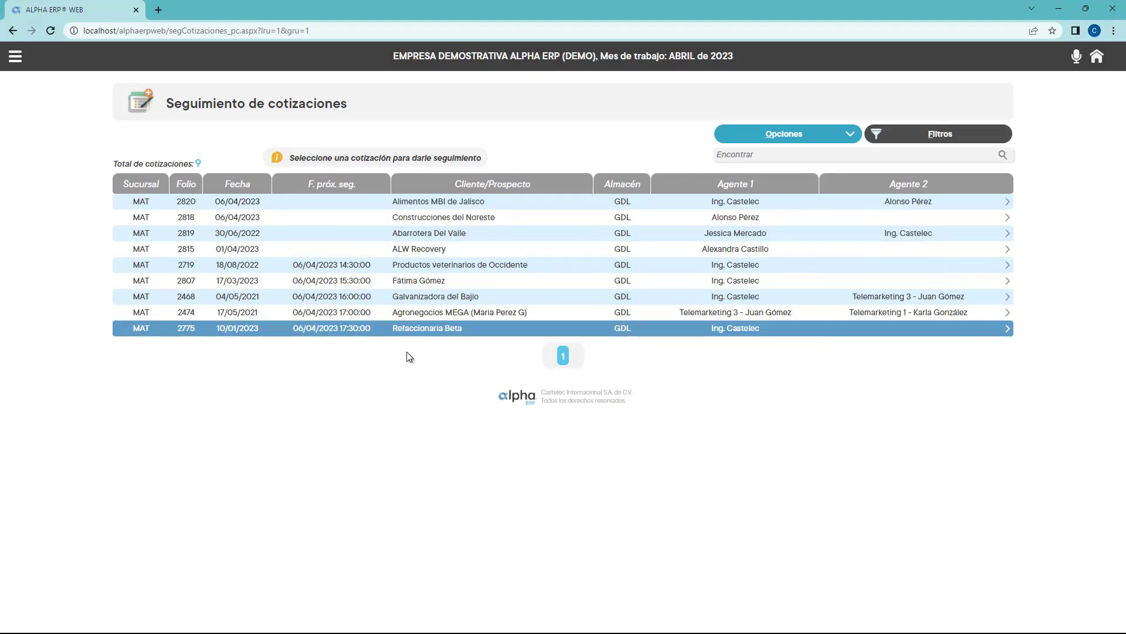
left_click(939, 136)
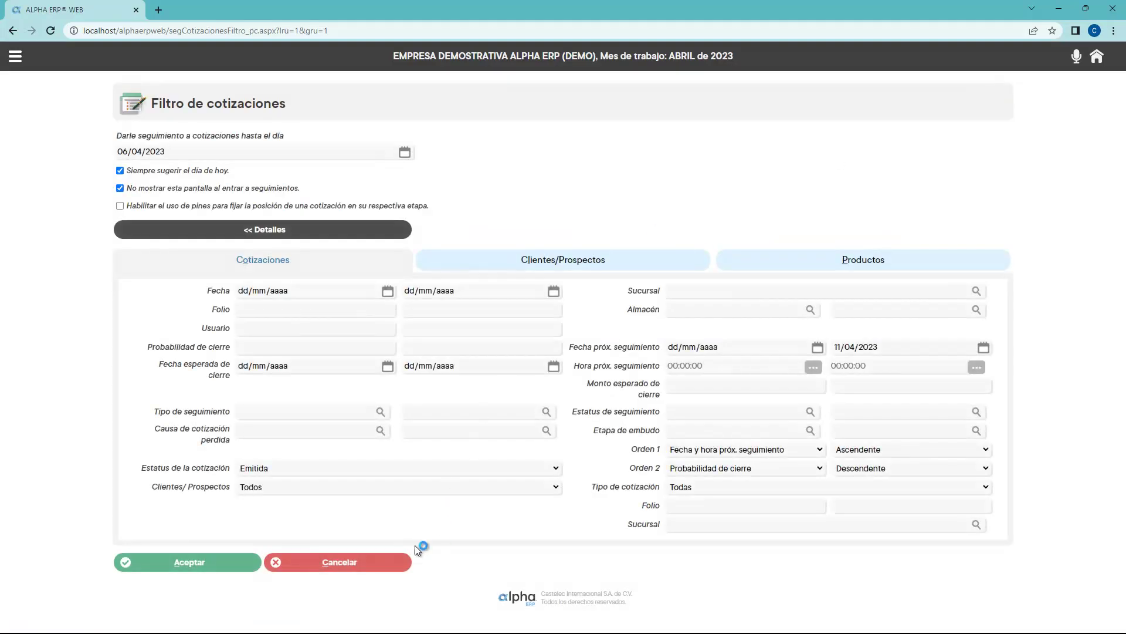
left_click(357, 558)
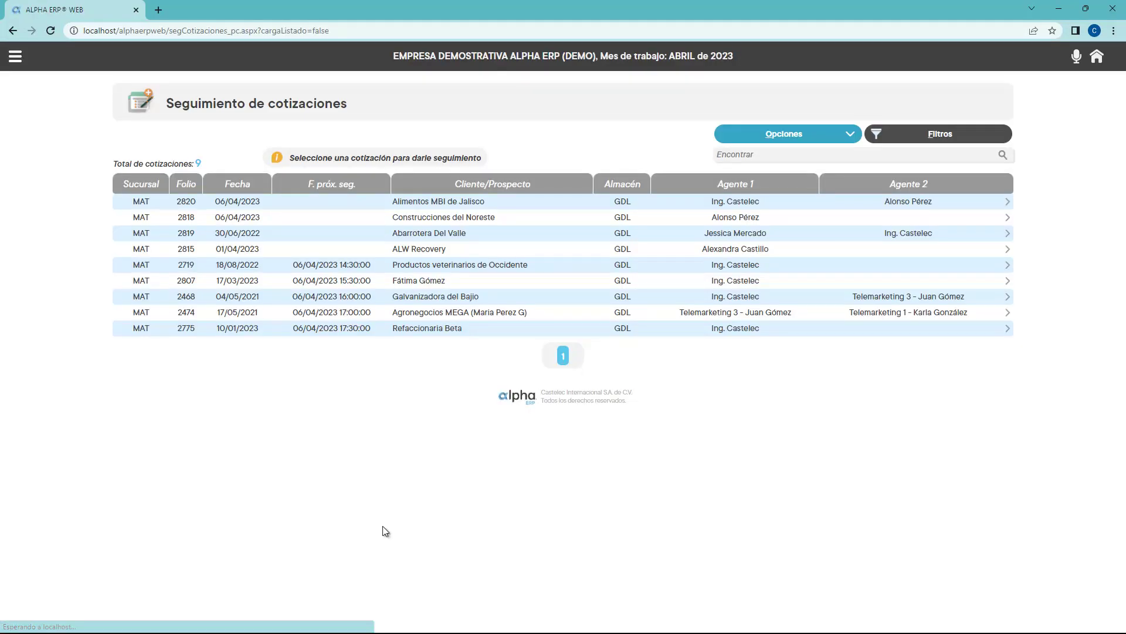
left_click(767, 147)
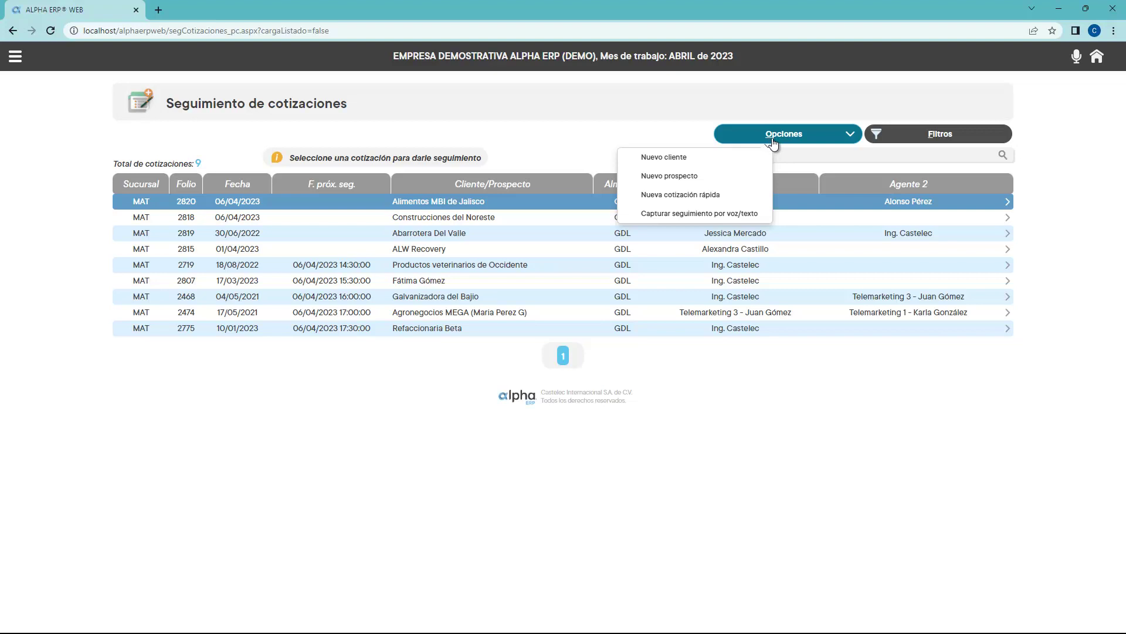
left_click(773, 141)
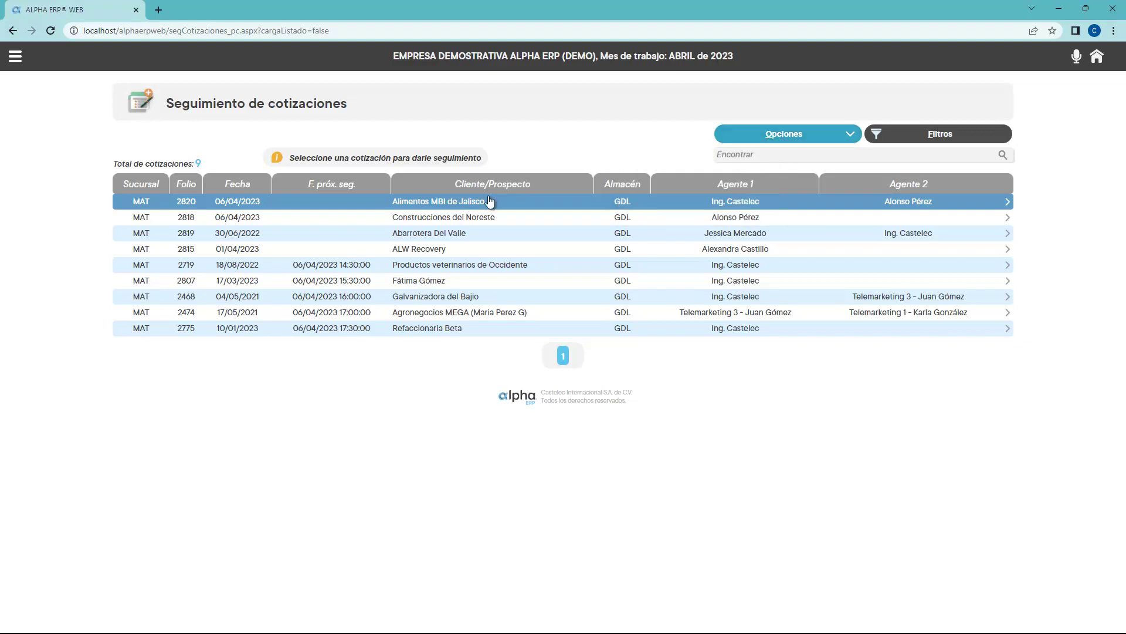
left_click(468, 205)
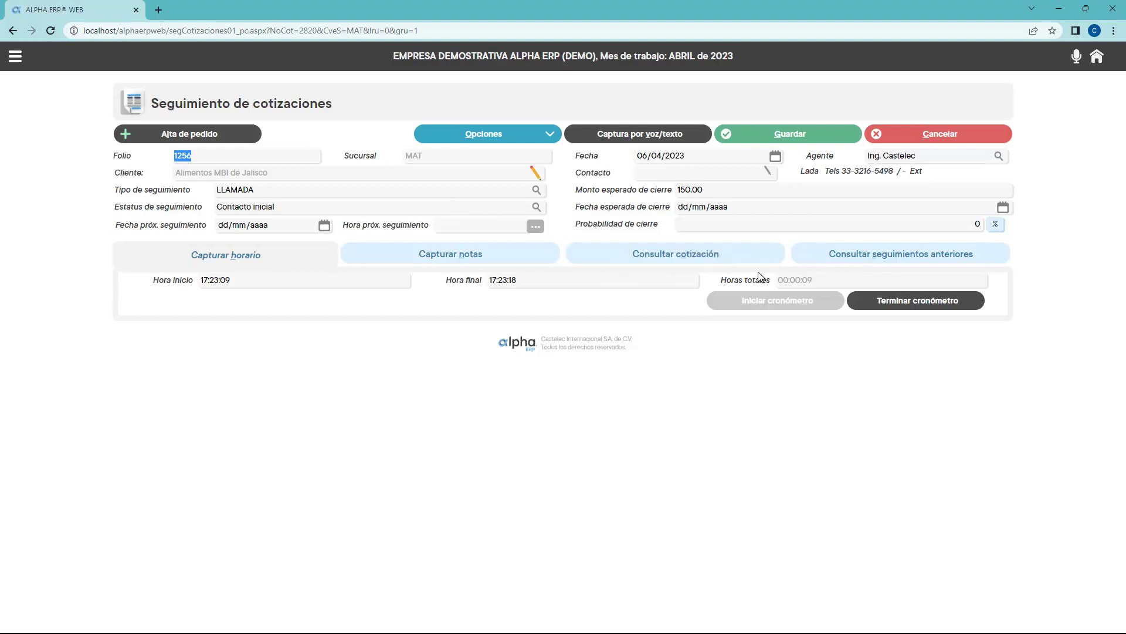
left_click(860, 259)
left_click(651, 258)
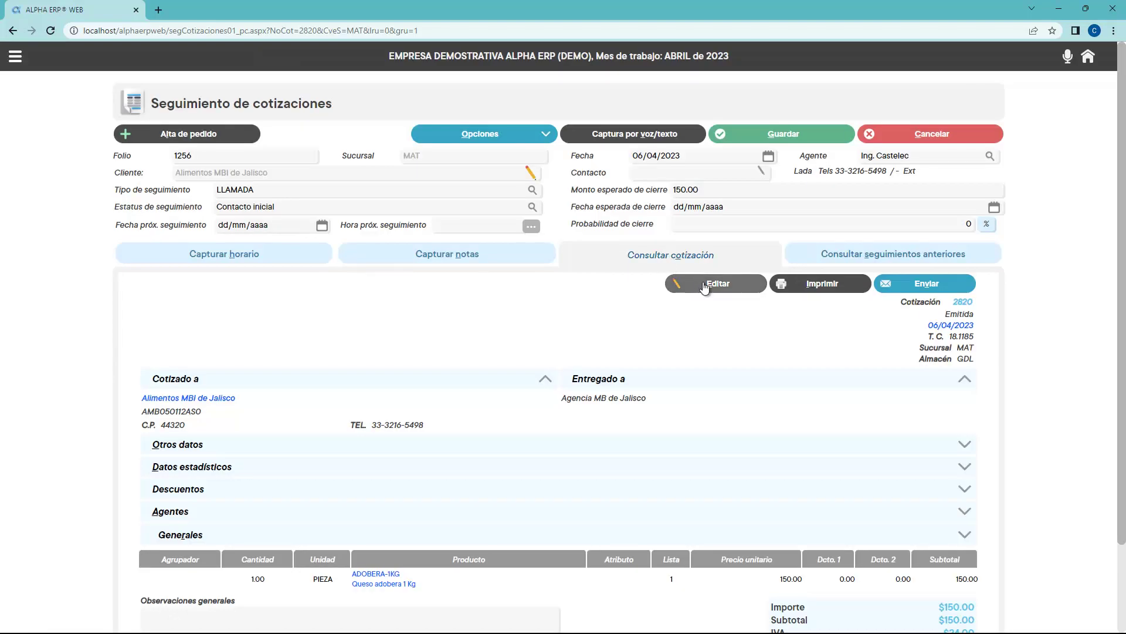
scroll(705, 288, "down", 2)
scroll(705, 289, "up", 2)
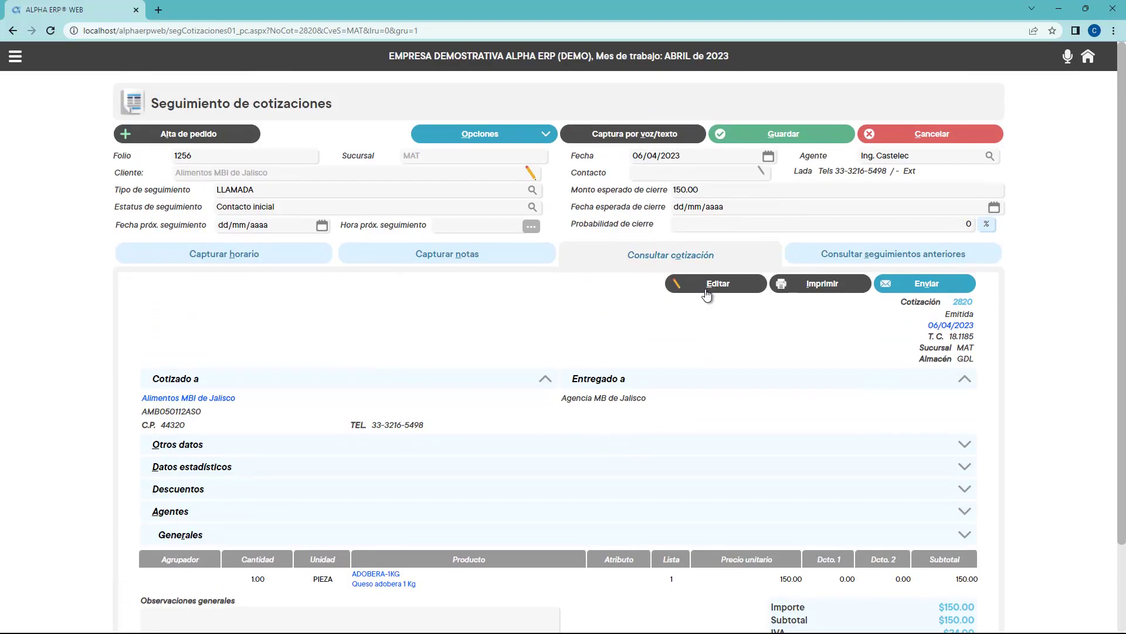
left_click(279, 256)
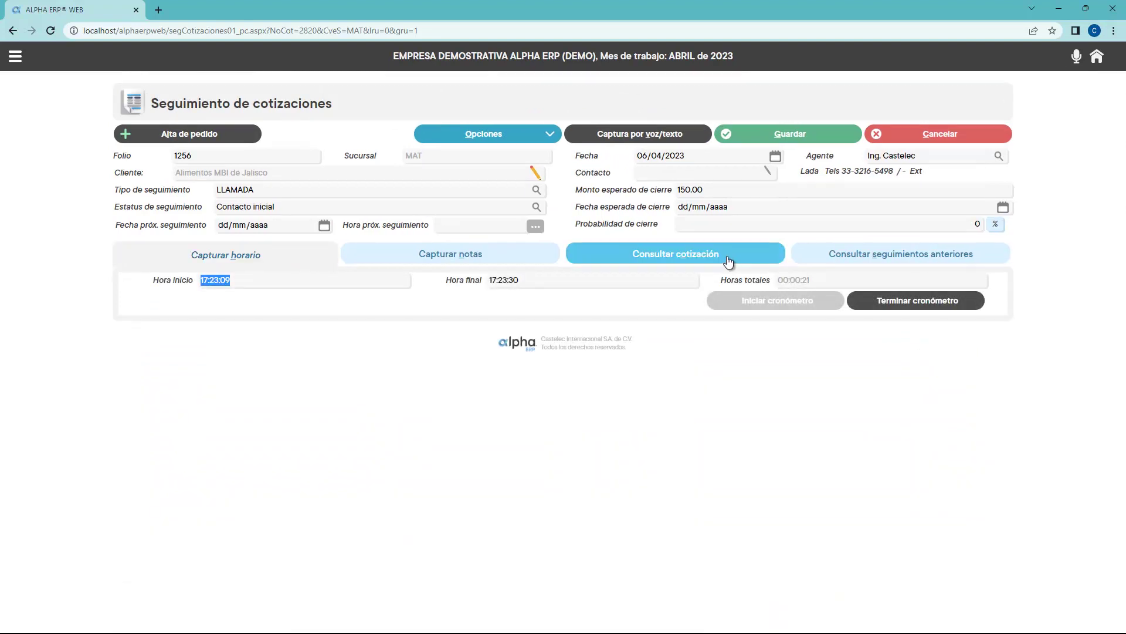
left_click(903, 141)
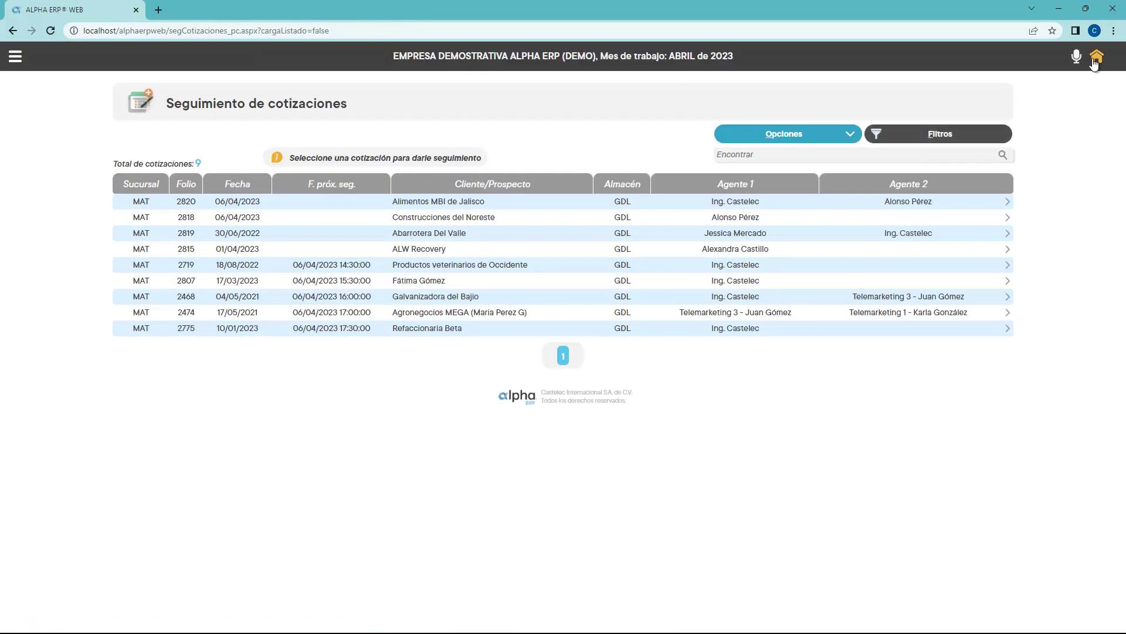
In the Foráneas - Nacionales sales funnel, drag quotation MAT 2694 into CIERRE and confirm
left_click(1095, 61)
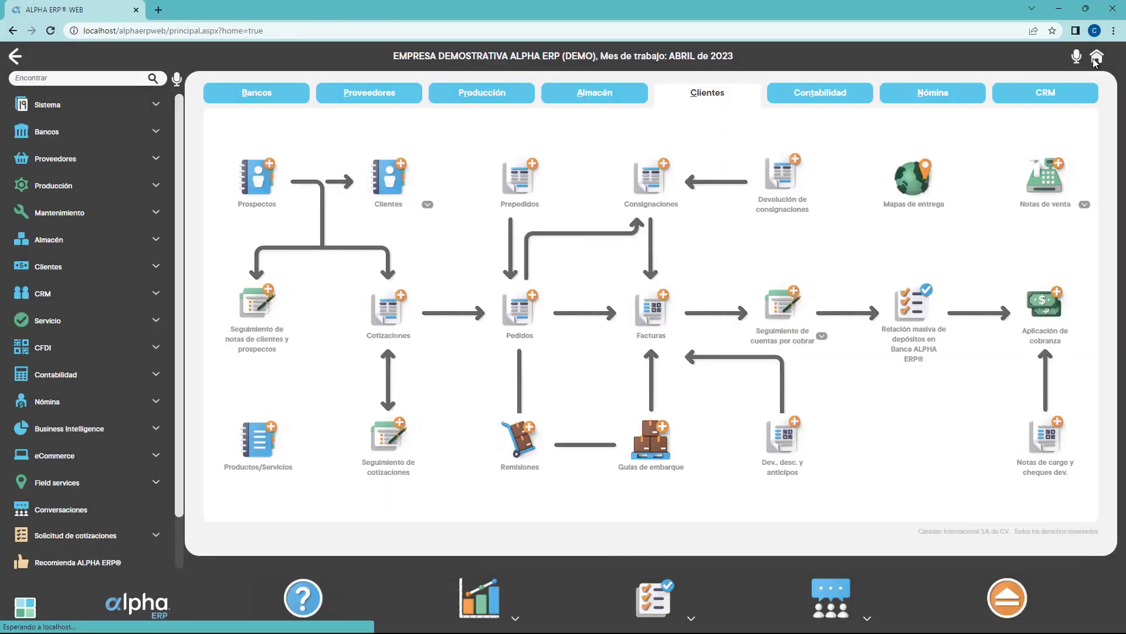
left_click(1053, 97)
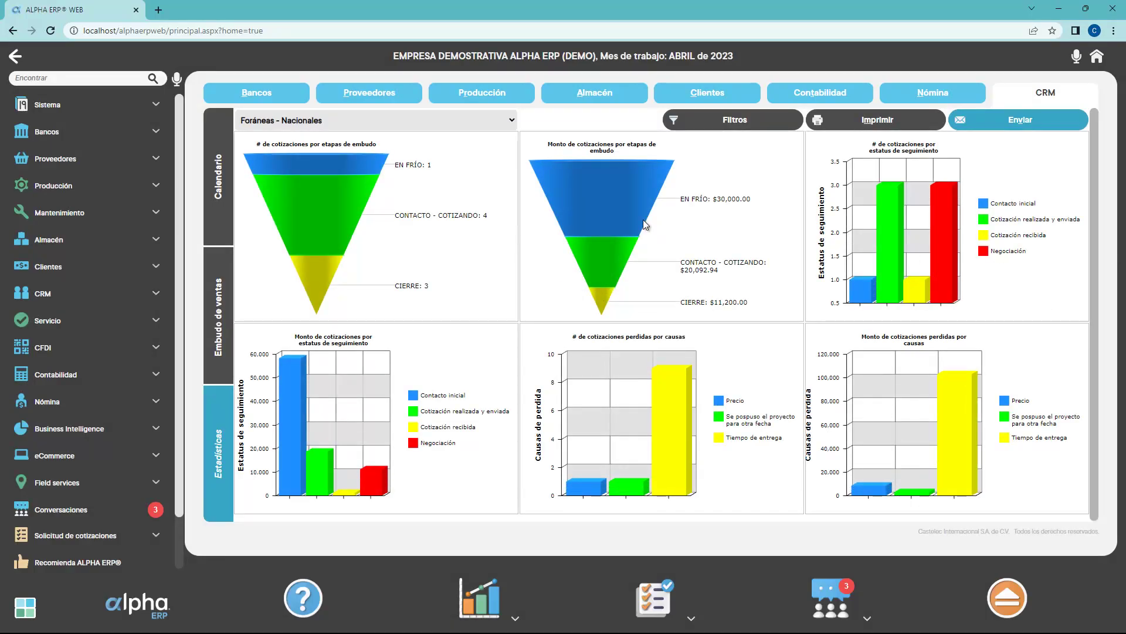
left_click(222, 312)
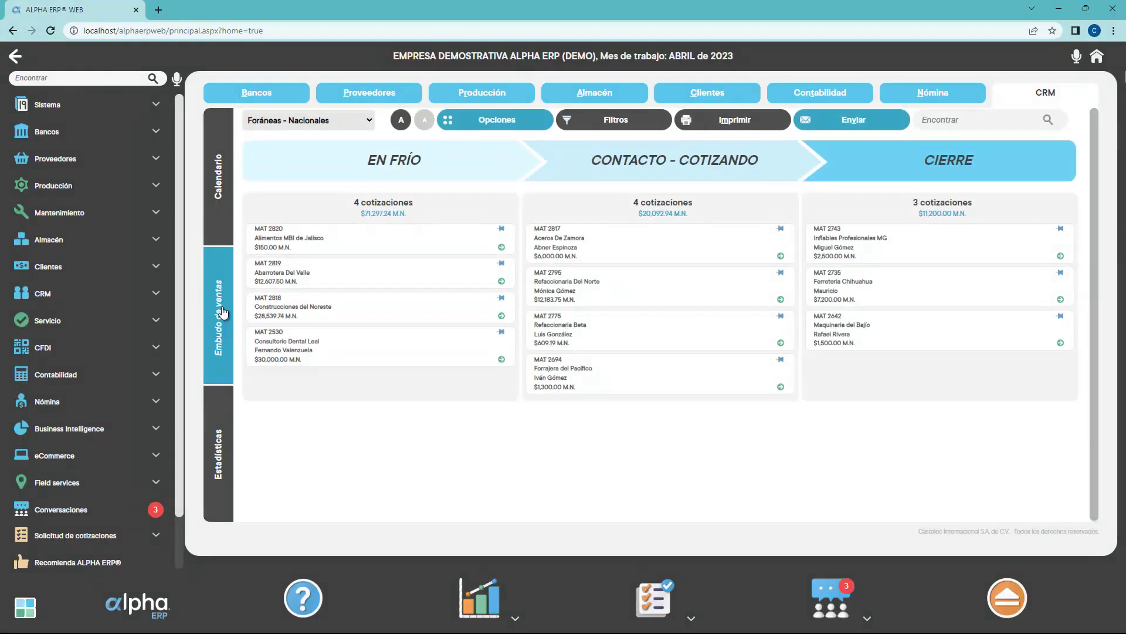
left_click(334, 117)
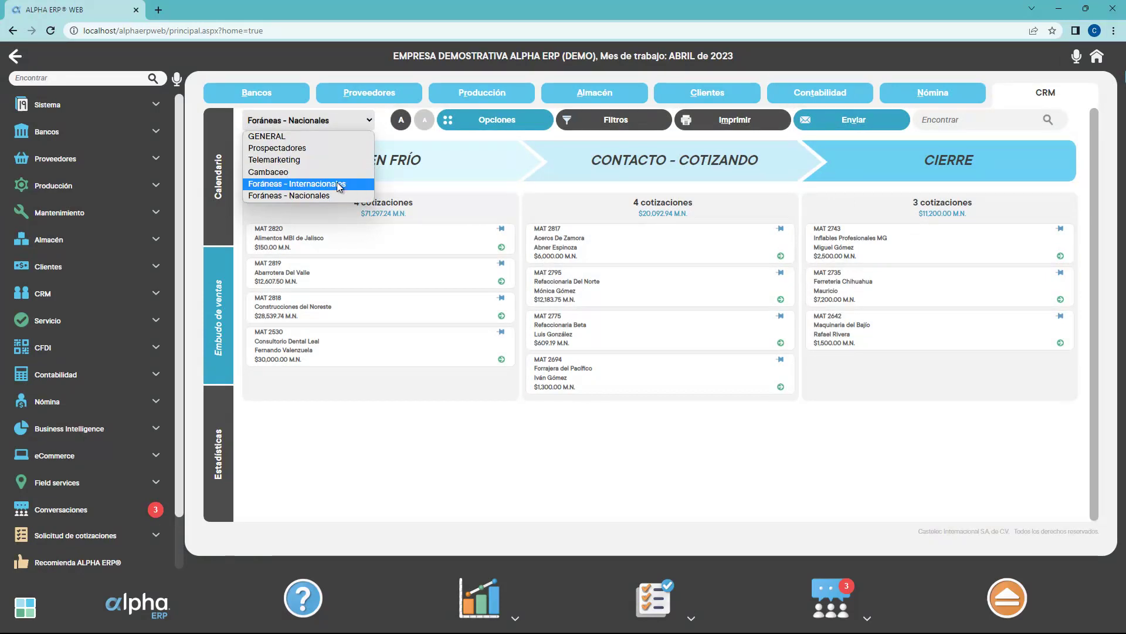
left_click(323, 119)
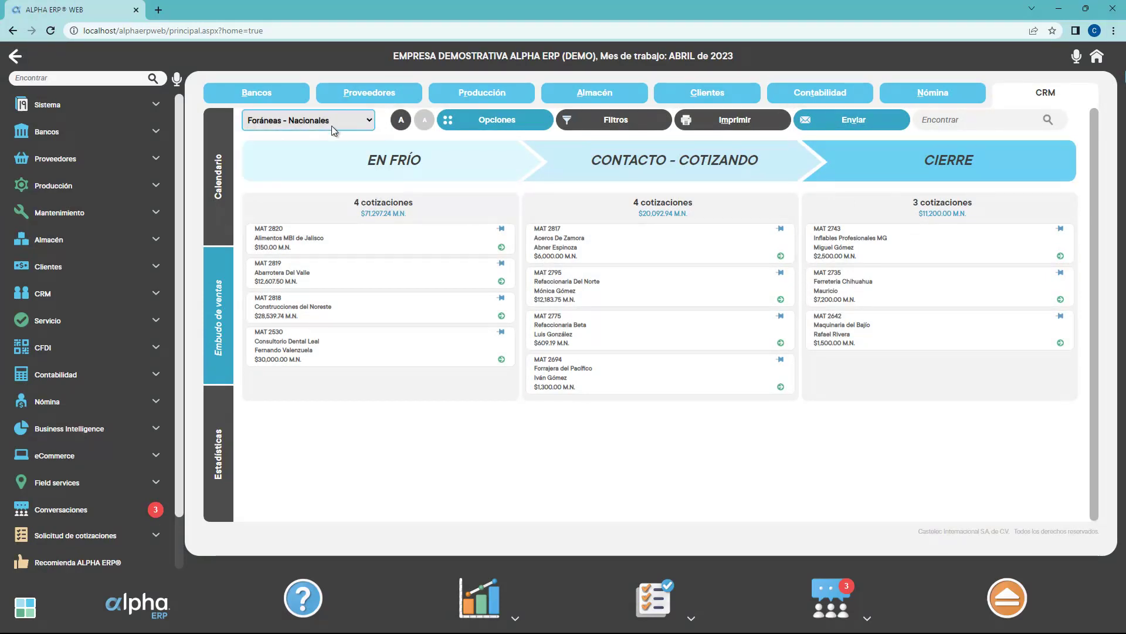
left_click_drag(624, 376, 939, 380)
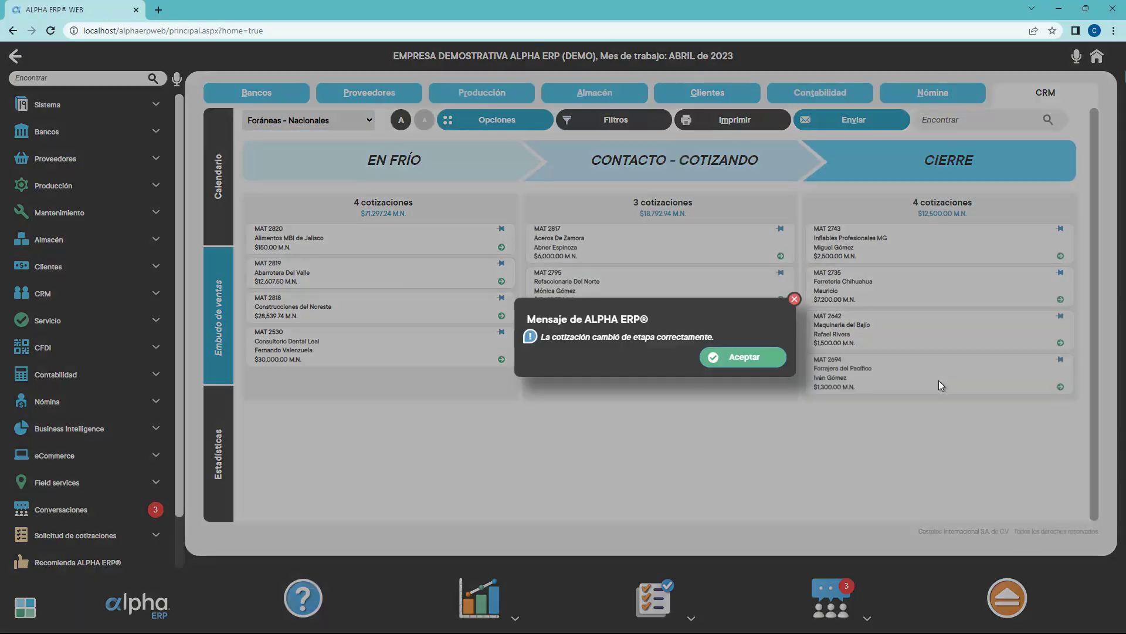
left_click(751, 359)
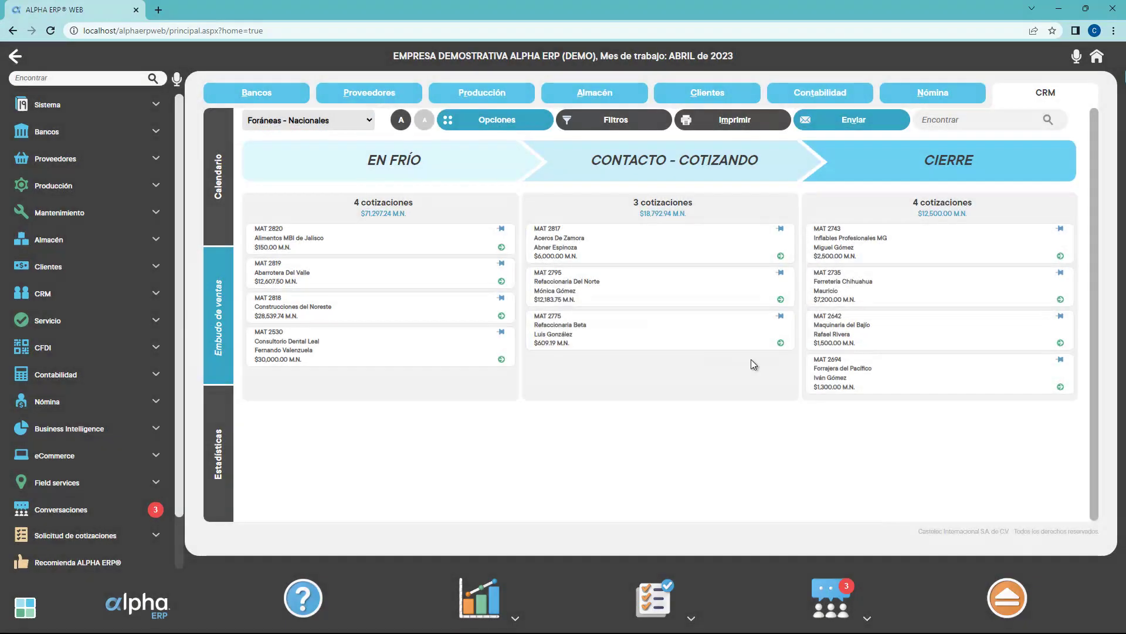
Check the April 2023 activity calendar, then go back to the Clientes home page
left_click(223, 201)
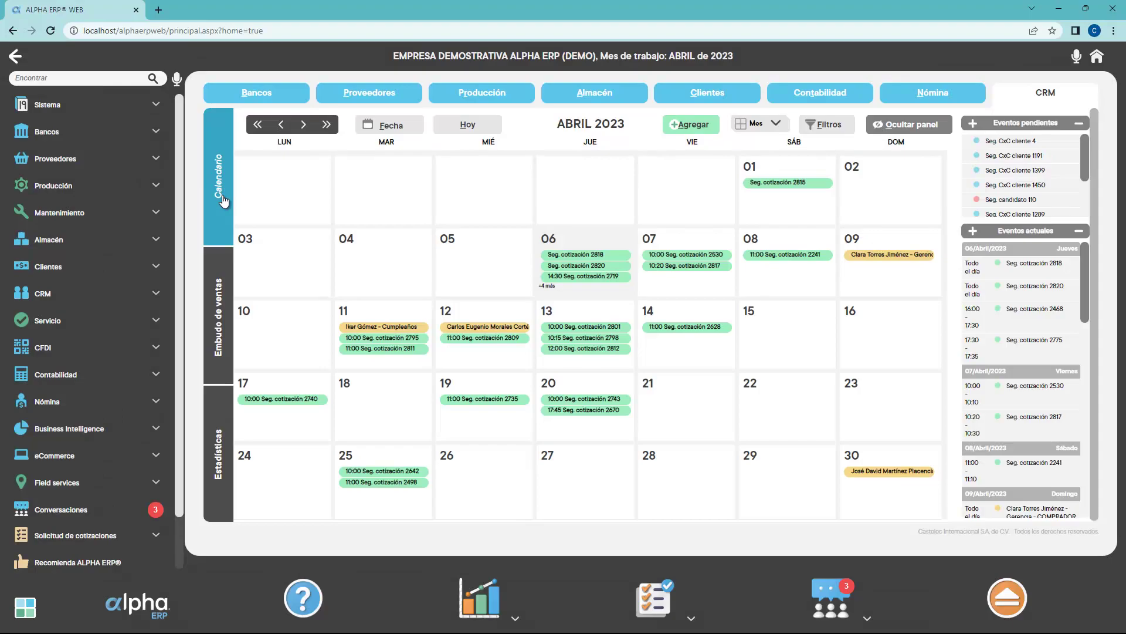
left_click(1097, 57)
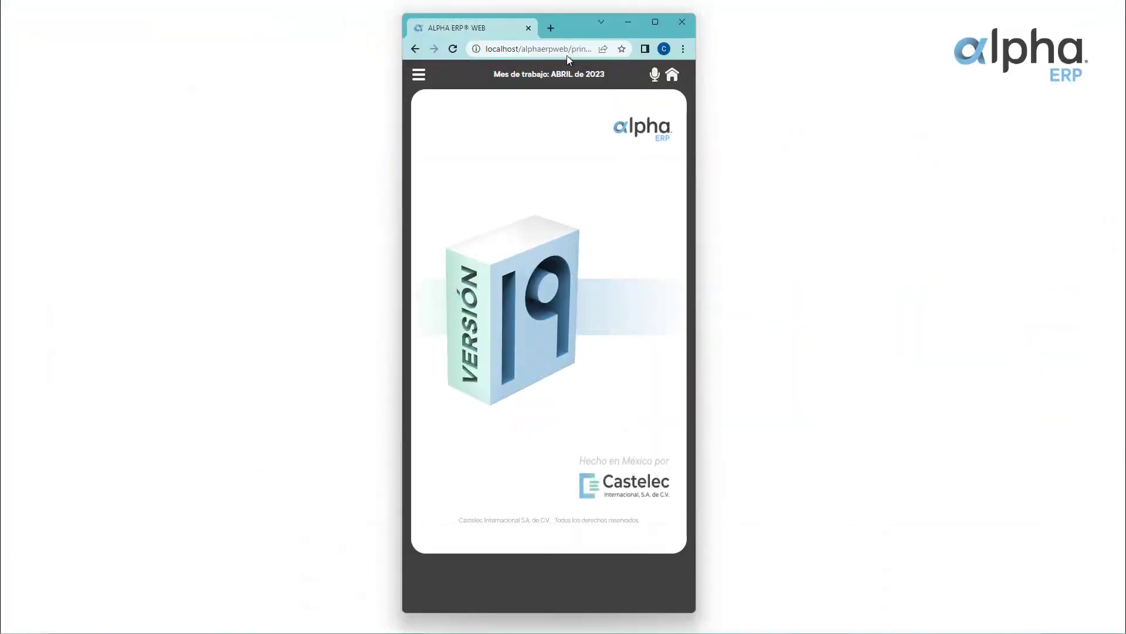
Open quotation MAT 2820's follow-up from CRM > Seguimiento de cotizaciones in the mobile menu
left_click(463, 77)
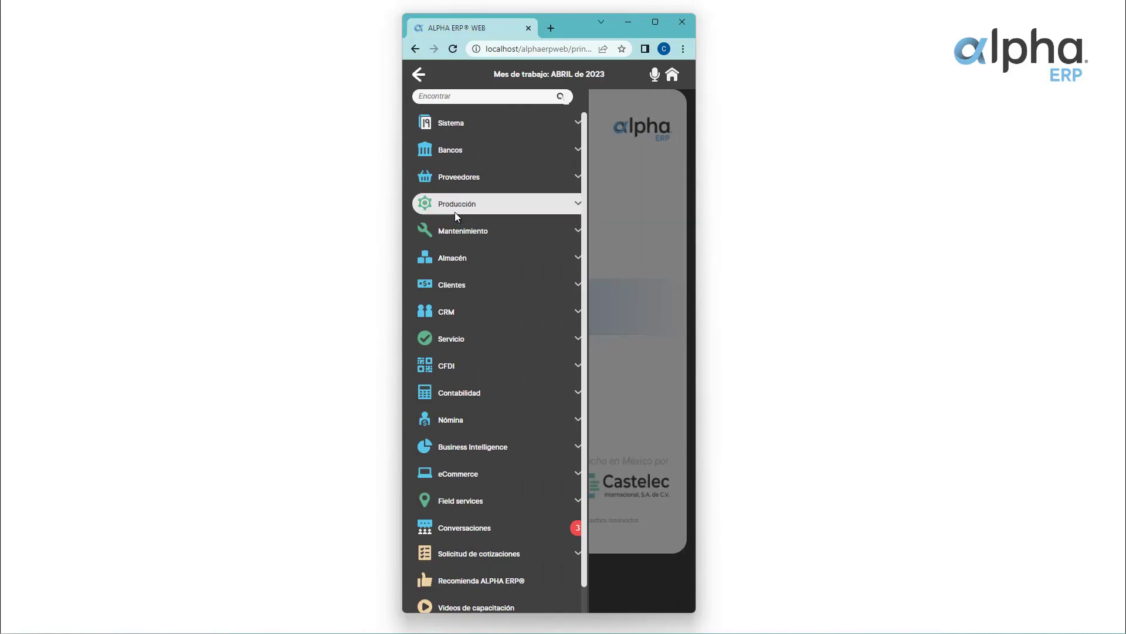
left_click(443, 306)
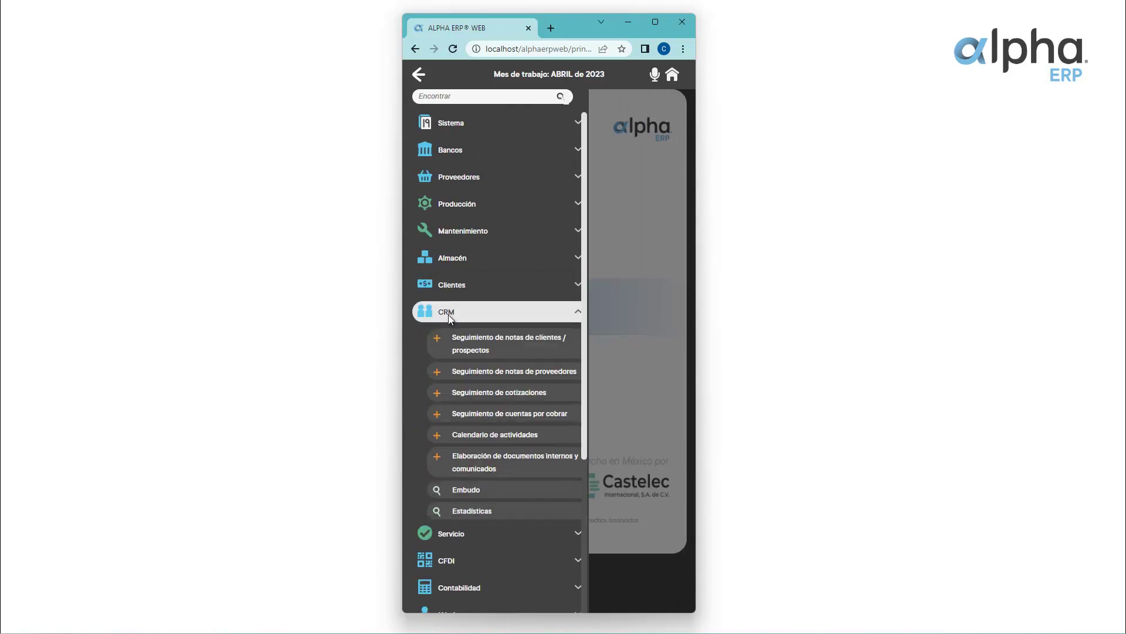
left_click(464, 390)
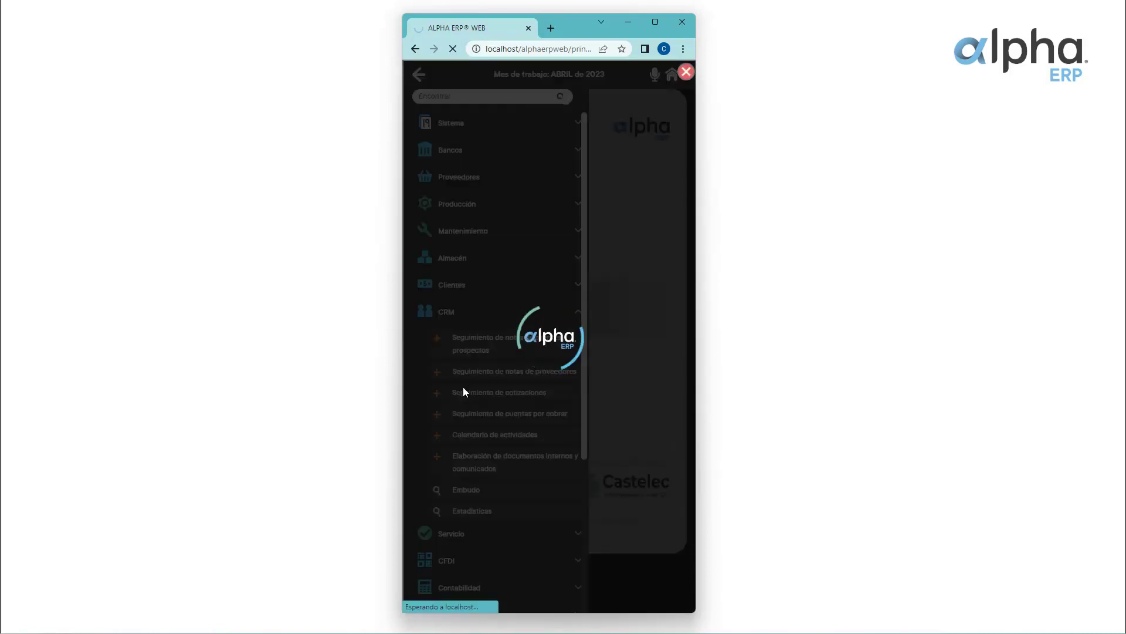
left_click(576, 238)
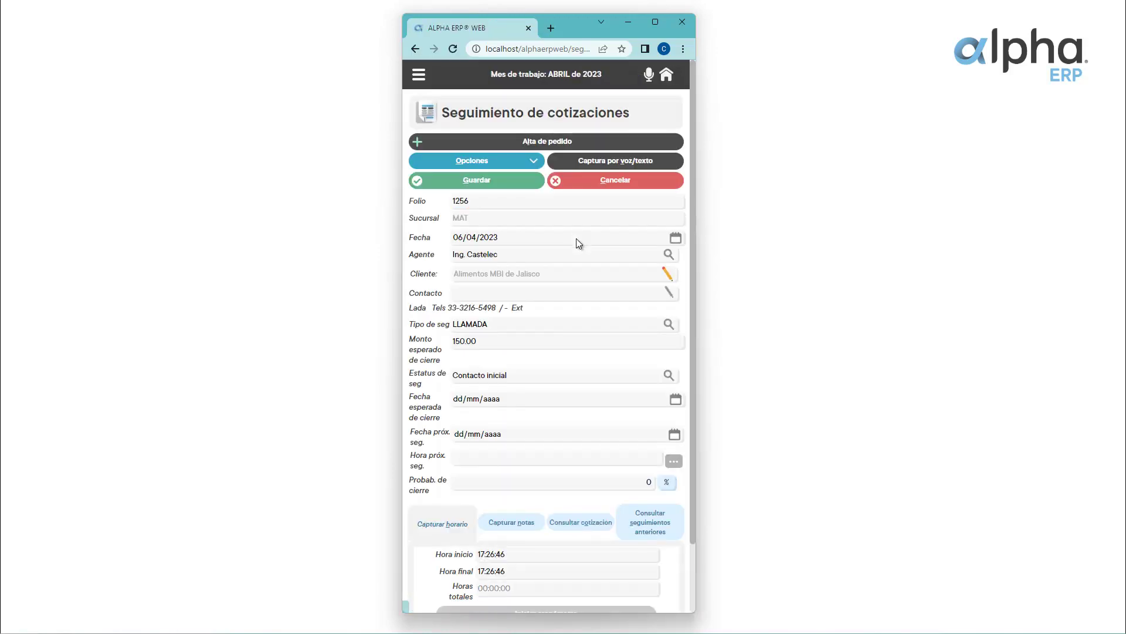
Review the full quotation 2820 details, cancel the follow-up, and return home
scroll(569, 332, "down", 2)
left_click(581, 447)
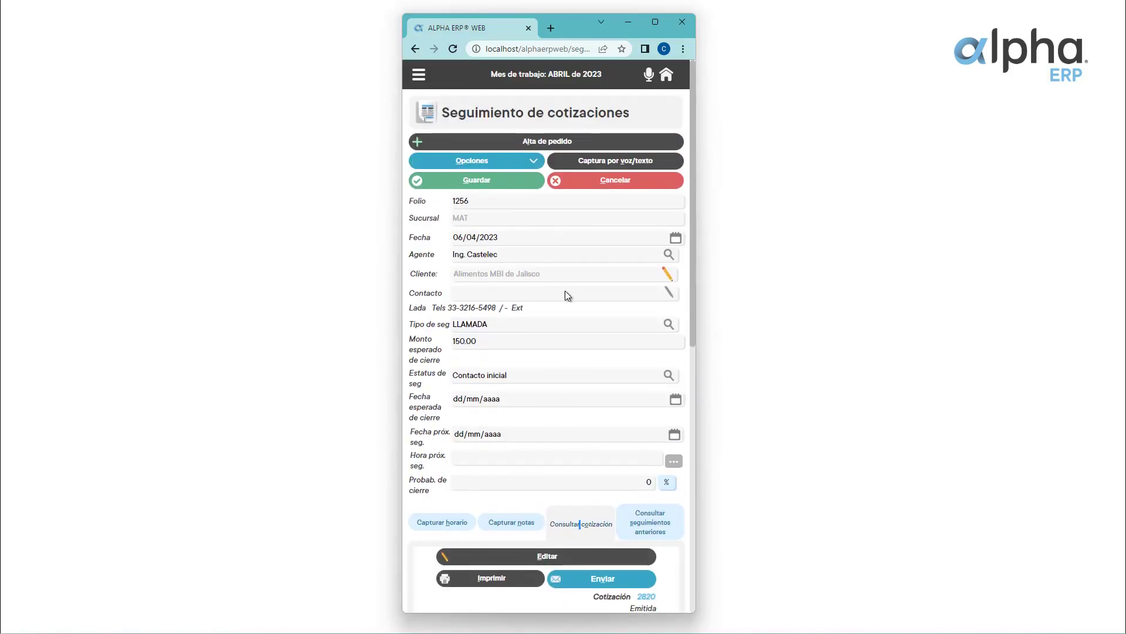
left_click(606, 182)
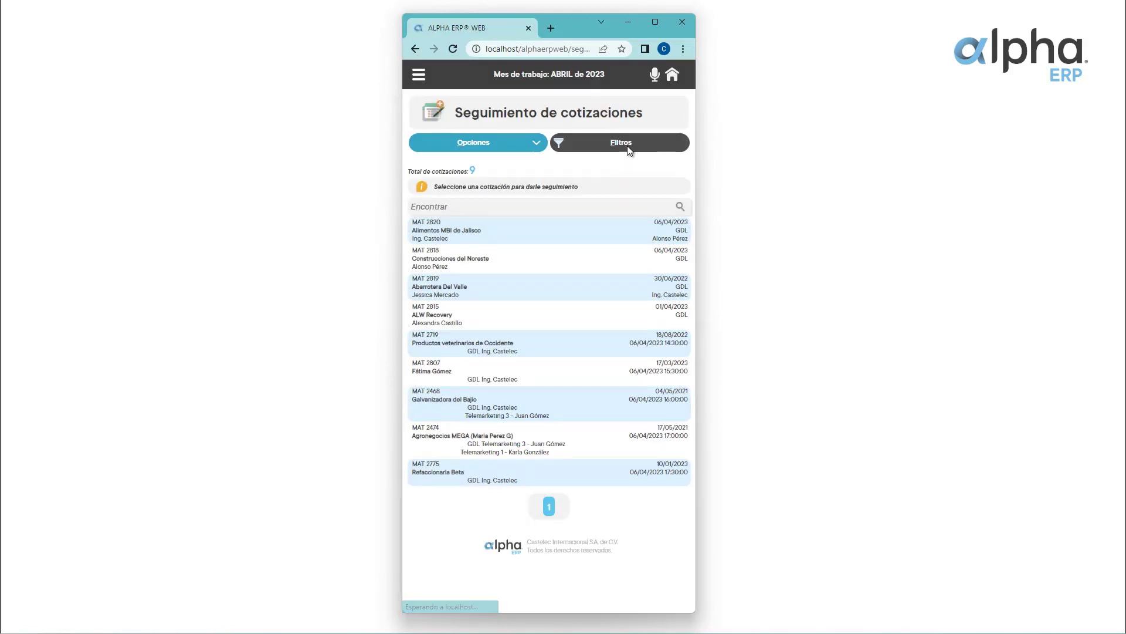
left_click(671, 75)
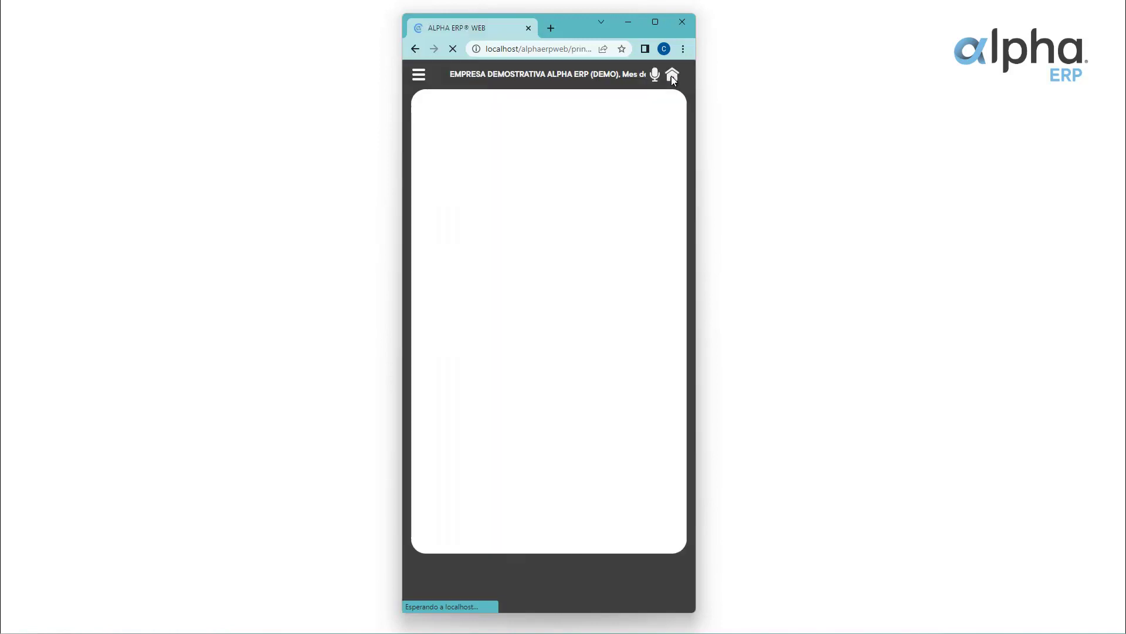